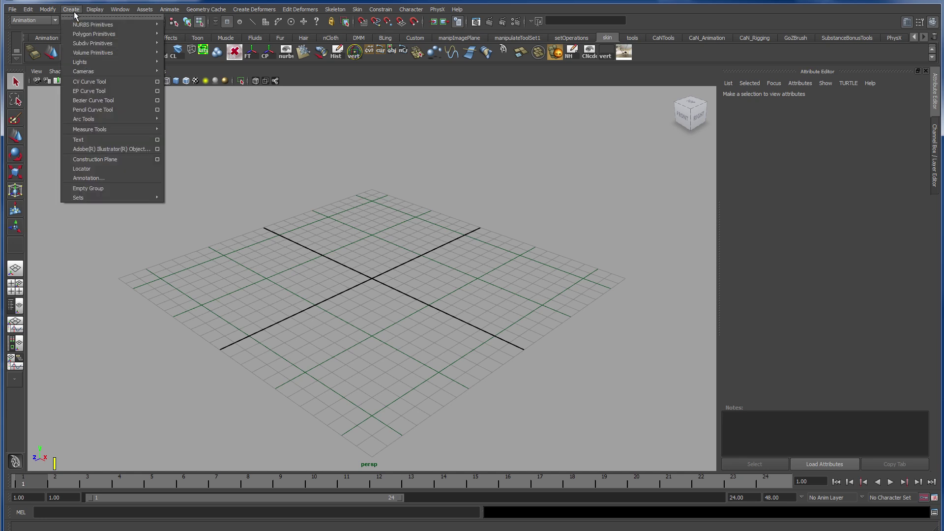
# Create a polygon sphere with radius 1, 8 axis divisions, 8 height divisions and the Y axis.
pyautogui.moveTo(126, 33)
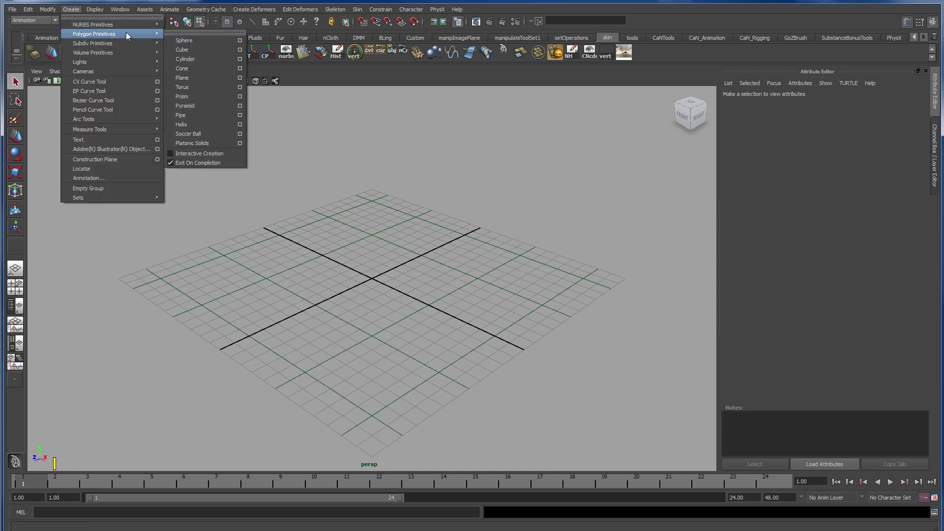
pyautogui.click(240, 41)
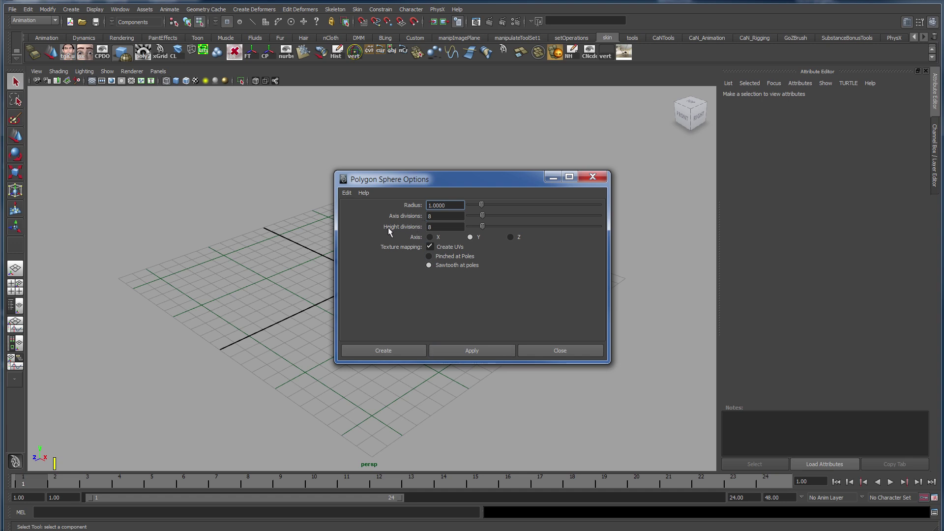
pyautogui.click(408, 353)
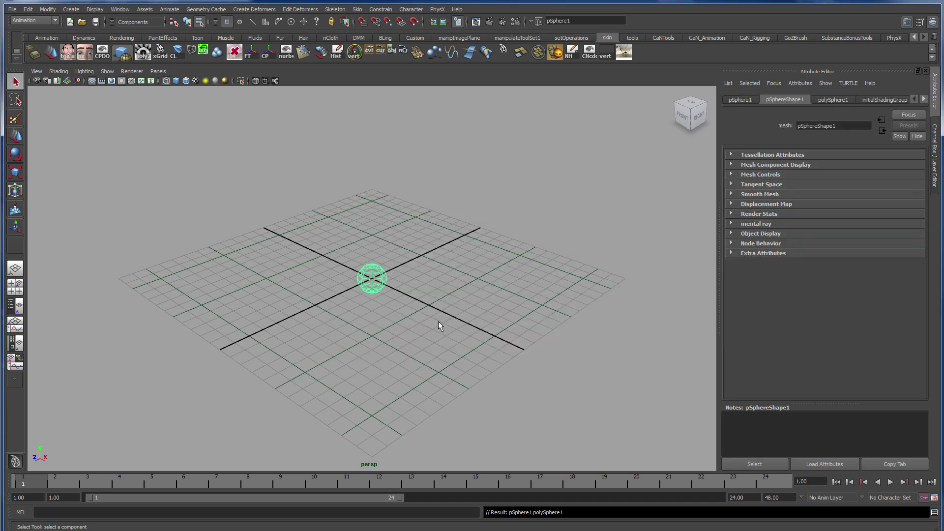
# Apply a lattice deformer with 2 S, T and U divisions to the sphere and display the lattice's channels.
pyautogui.scroll(5, 438, 321)
pyautogui.keyDown('alt'); pyautogui.moveTo(425, 340); pyautogui.dragTo(459, 341); pyautogui.keyUp('alt')
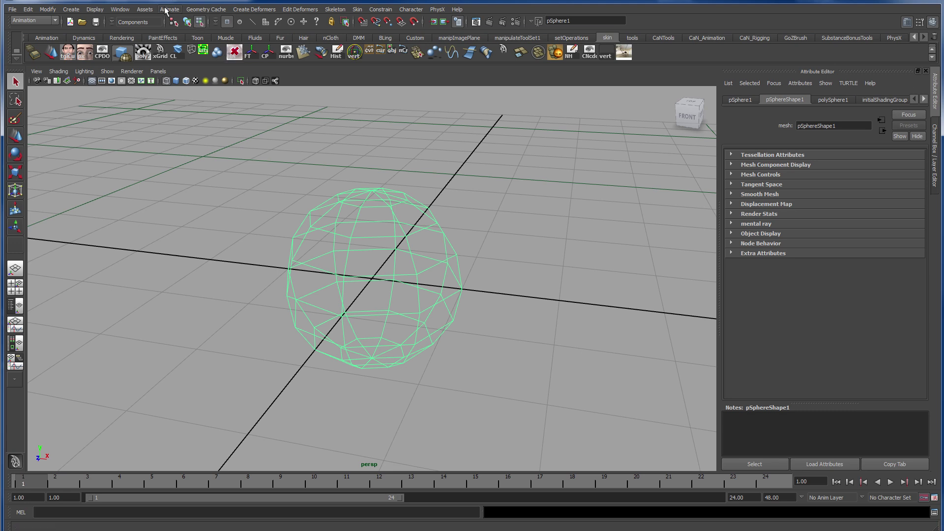
pyautogui.click(264, 9)
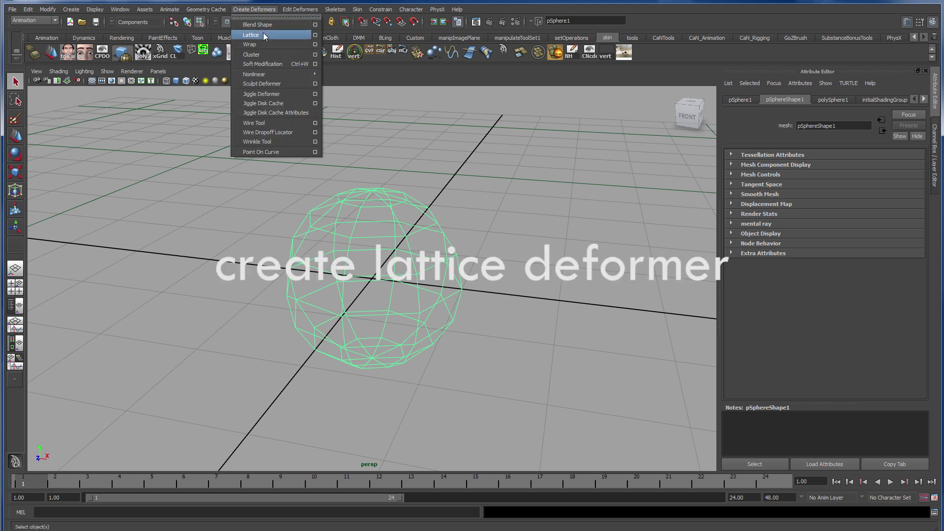
pyautogui.click(251, 35)
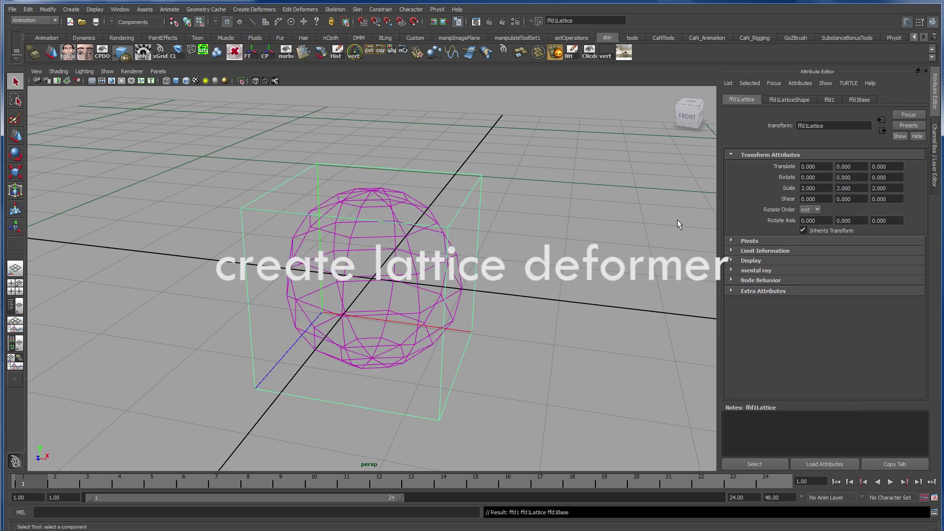
pyautogui.click(935, 189)
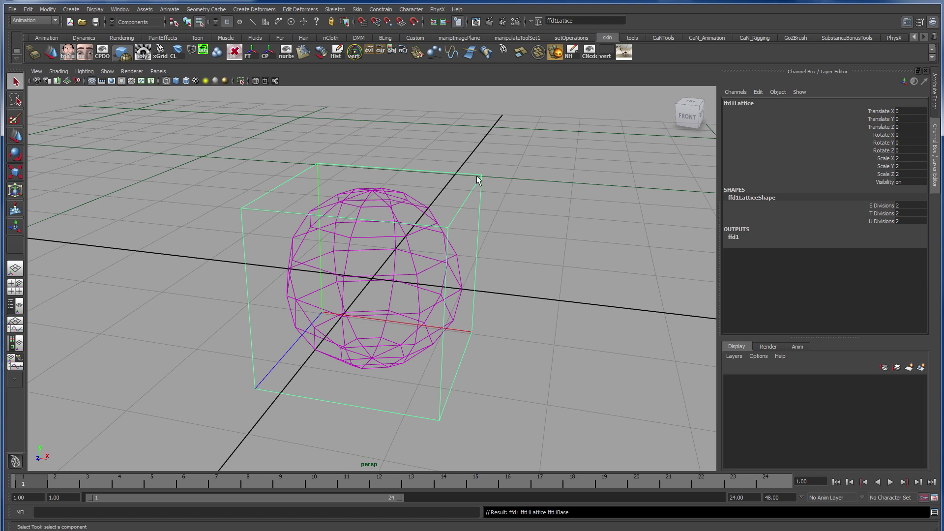
# Create a cluster deformer from the four upper lattice points.
pyautogui.click(201, 53)
pyautogui.press('F8')
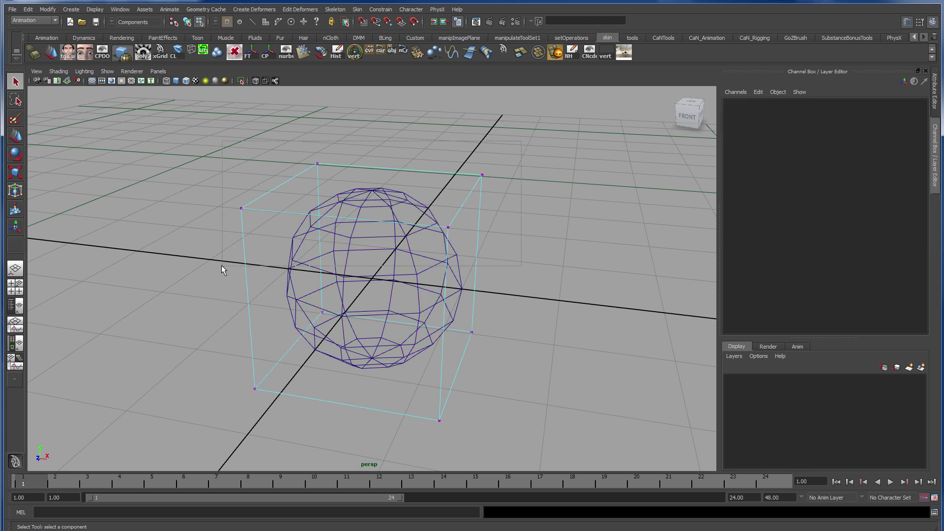
pyautogui.moveTo(222, 265); pyautogui.dragTo(240, 265)
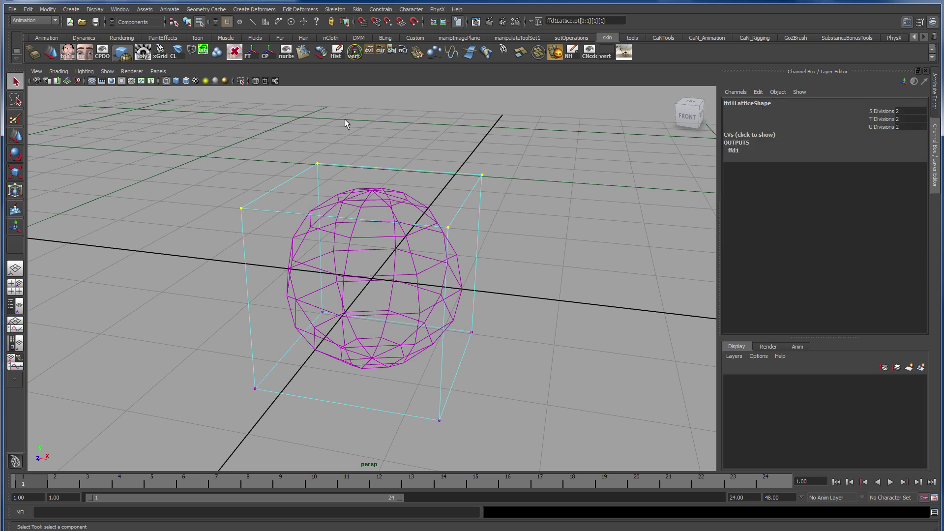
pyautogui.click(254, 9)
pyautogui.click(252, 55)
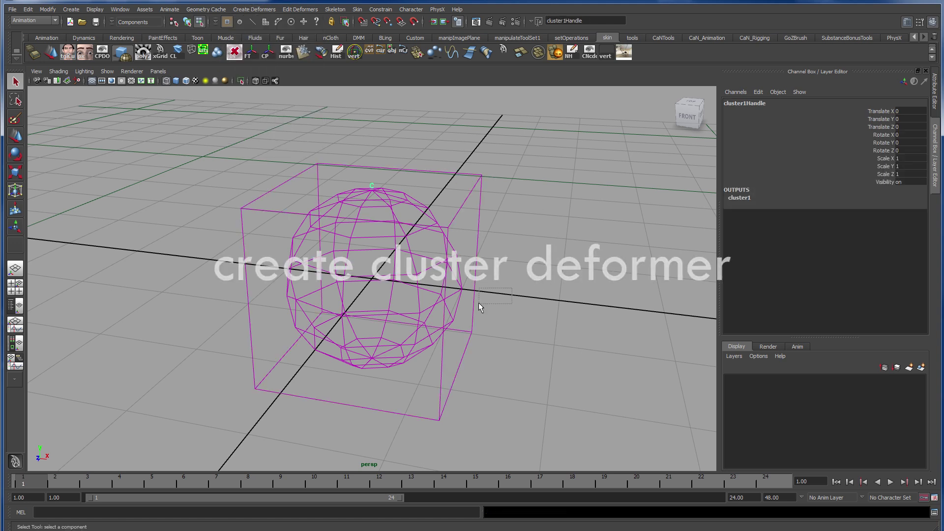
# Create a second cluster deformer from the four lower lattice points.
pyautogui.click(472, 317)
pyautogui.moveTo(197, 470); pyautogui.dragTo(198, 471)
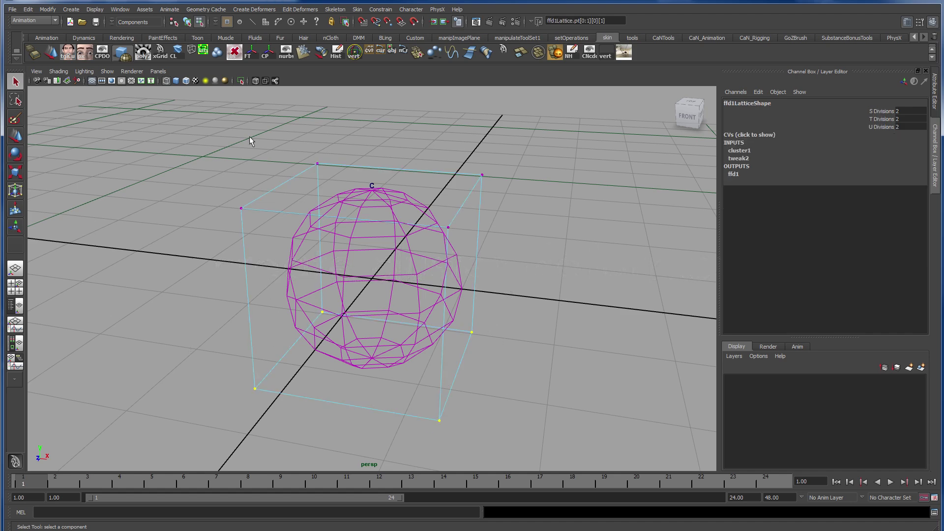
pyautogui.click(217, 51)
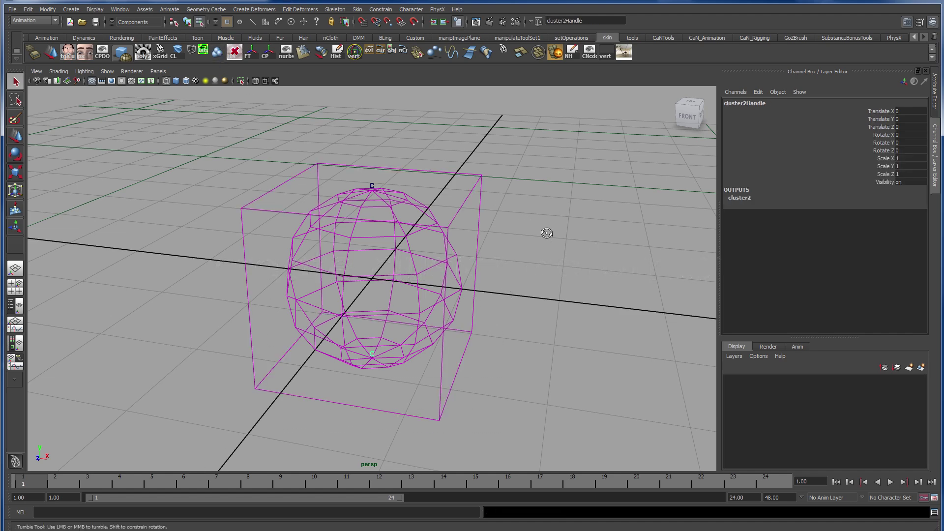
# Create two NURBS circles scaled to 2 on all axes, one at Translate Y -1 and its duplicate at Translate Y 1.
pyautogui.keyDown('alt'); pyautogui.moveTo(543, 232); pyautogui.dragTo(544, 223); pyautogui.keyUp('alt')
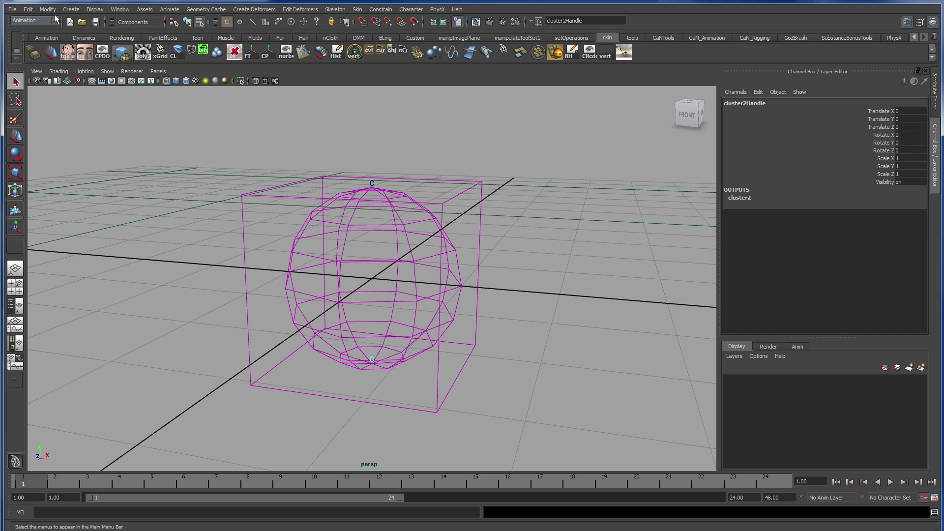
pyautogui.click(71, 9)
pyautogui.moveTo(86, 25)
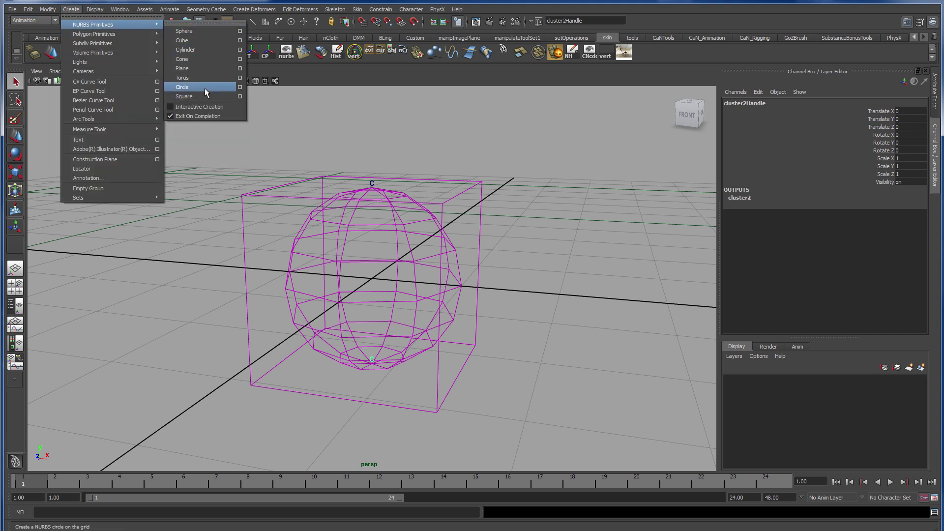
pyautogui.click(186, 87)
pyautogui.press('w')
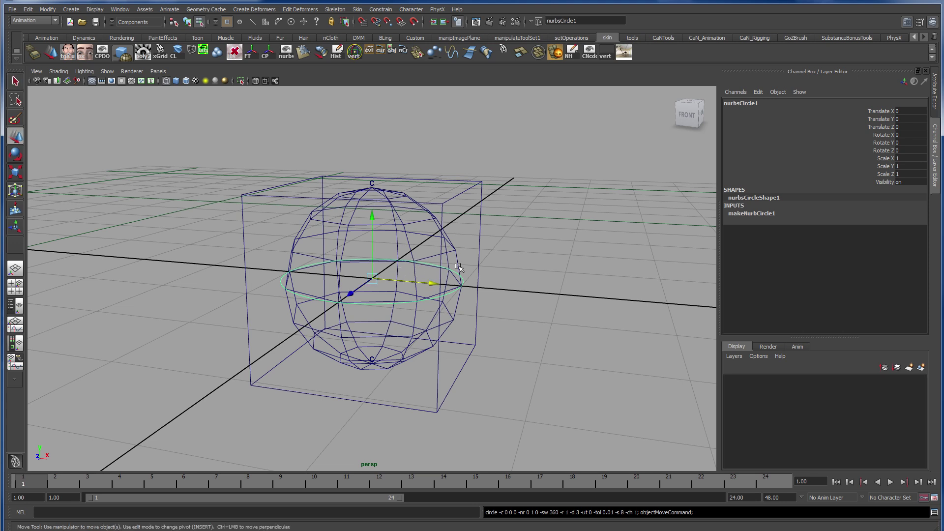
pyautogui.moveTo(906, 158); pyautogui.dragTo(899, 174)
pyautogui.press('Return')
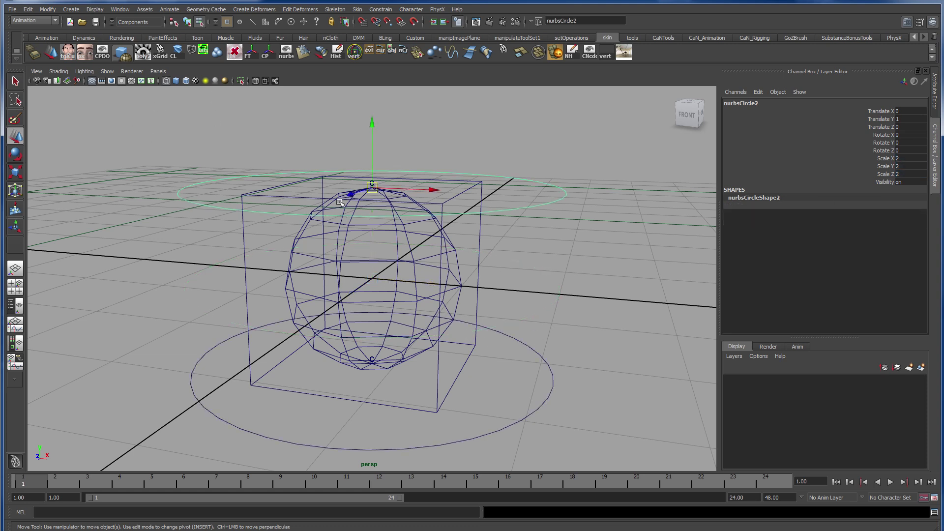
# Select both NURBS circles in object mode and freeze their transformations.
pyautogui.press('F8')
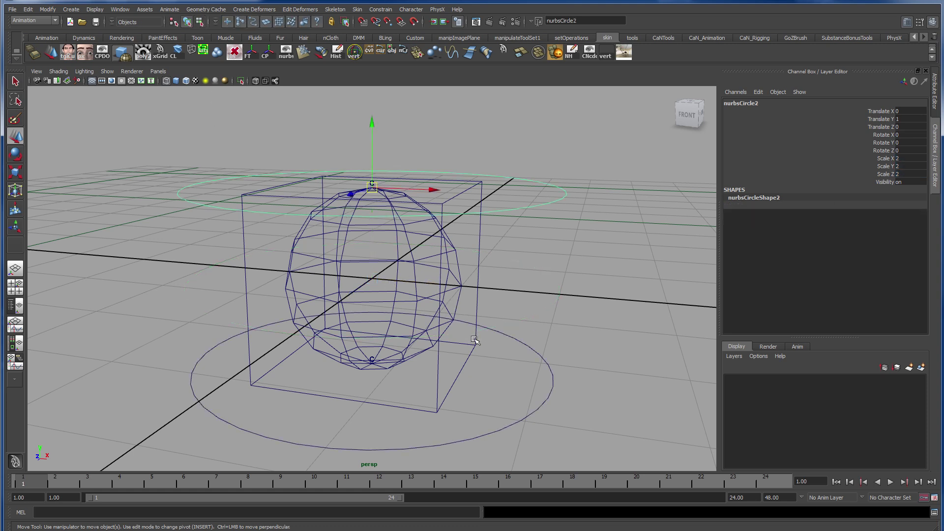
pyautogui.keyDown('shift'); pyautogui.moveTo(537, 379); pyautogui.dragTo(579, 383); pyautogui.keyUp('shift')
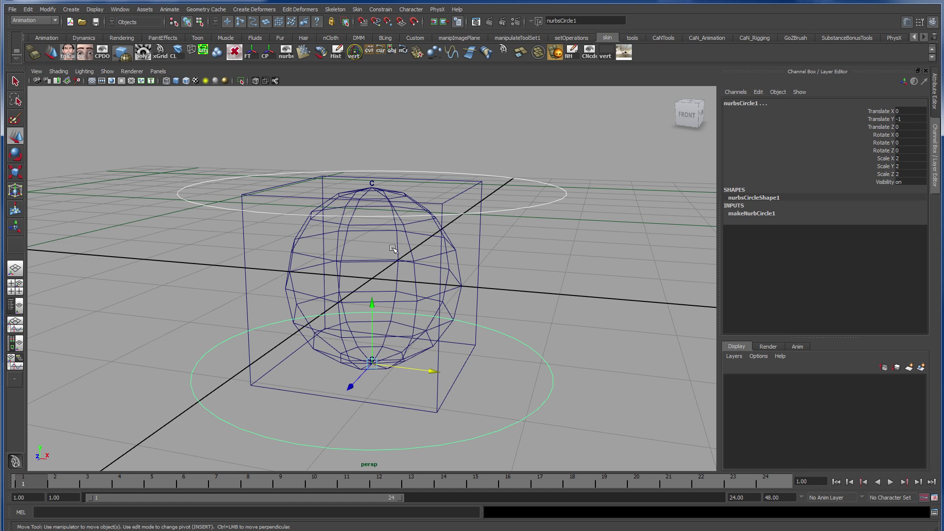
pyautogui.click(48, 9)
pyautogui.click(62, 48)
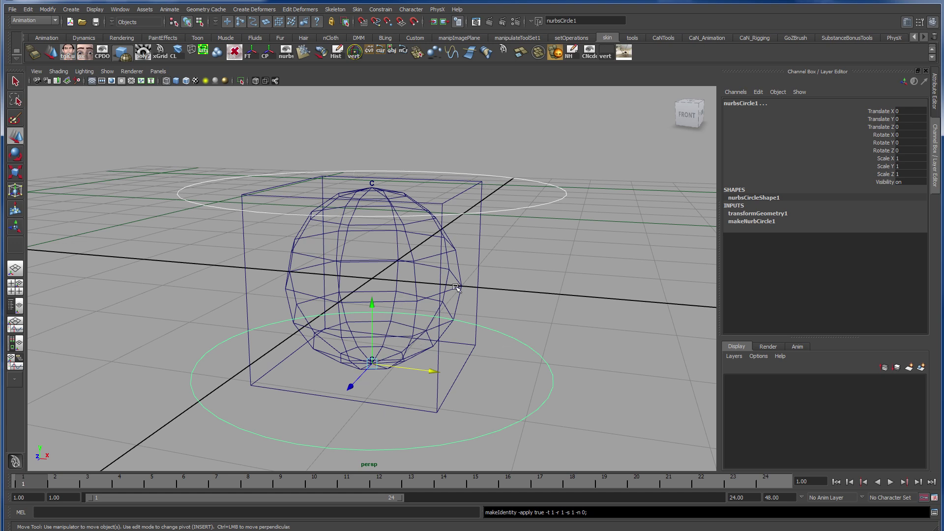
# Create a distance measurement with the Distance Tool from the lower cluster handle to the upper cluster handle.
pyautogui.press('space')
pyautogui.moveTo(455, 287); pyautogui.dragTo(498, 287)
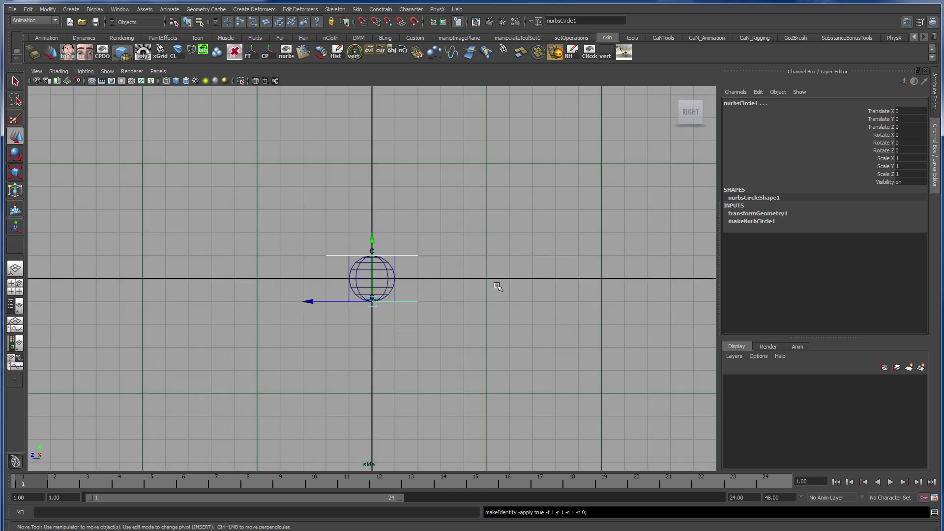
pyautogui.press('f')
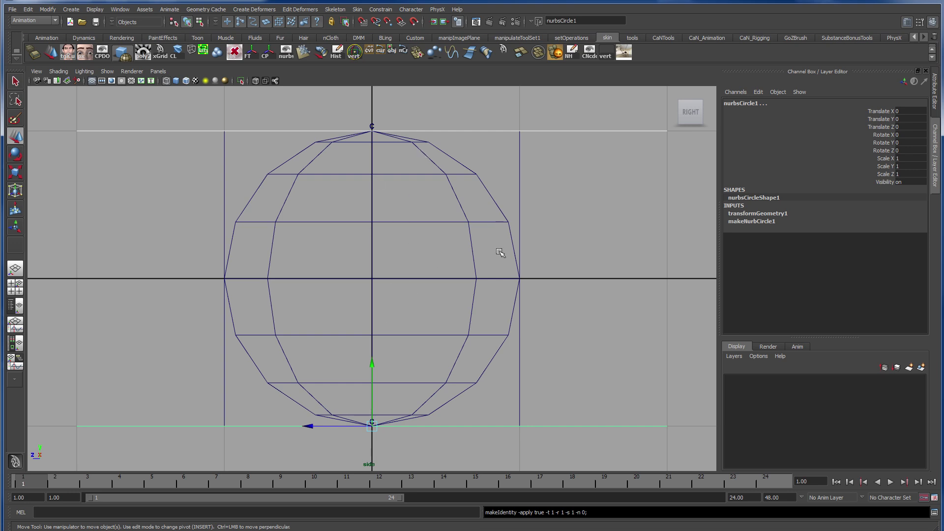
pyautogui.scroll(-4, 494, 253)
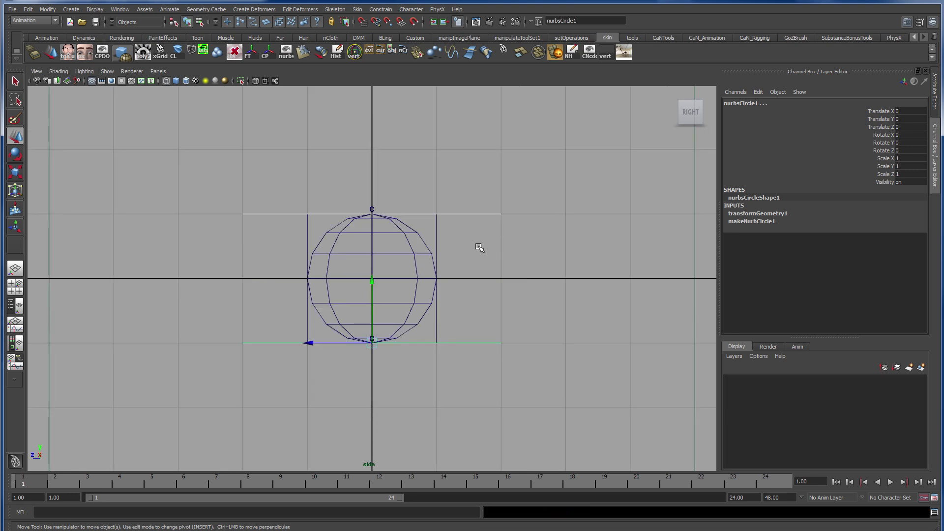
pyautogui.press('space')
pyautogui.moveTo(481, 247)
pyautogui.mouseDown()
pyautogui.moveTo(477, 225)
pyautogui.moveTo(467, 238)
pyautogui.mouseUp()
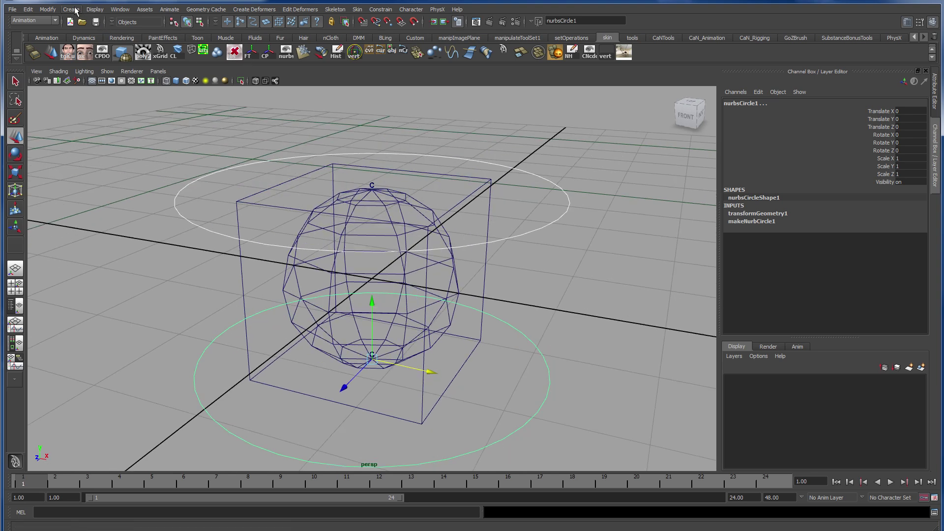
pyautogui.click(74, 10)
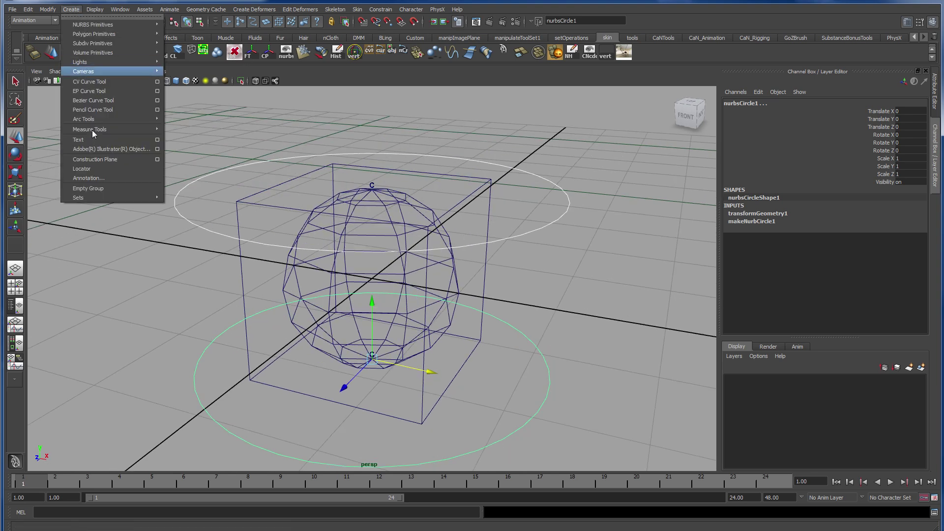
pyautogui.moveTo(92, 130)
pyautogui.click(200, 134)
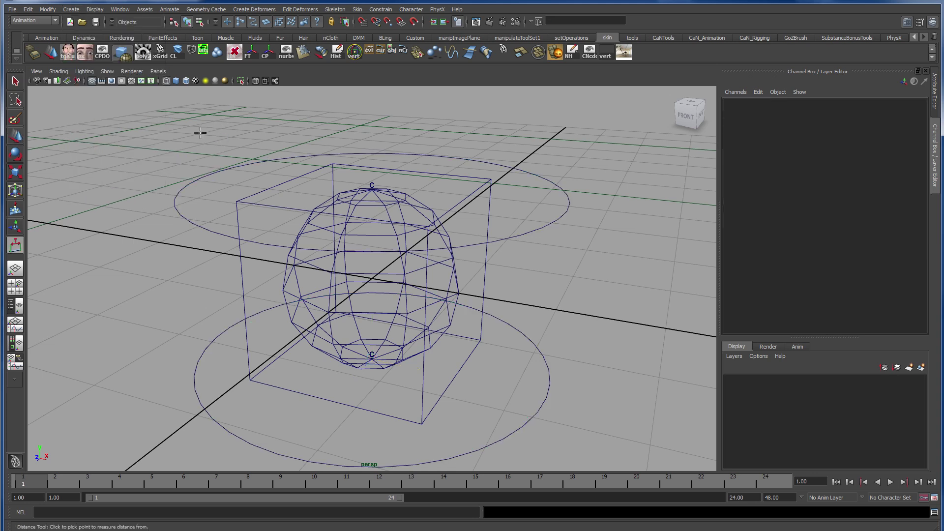
pyautogui.click(374, 355)
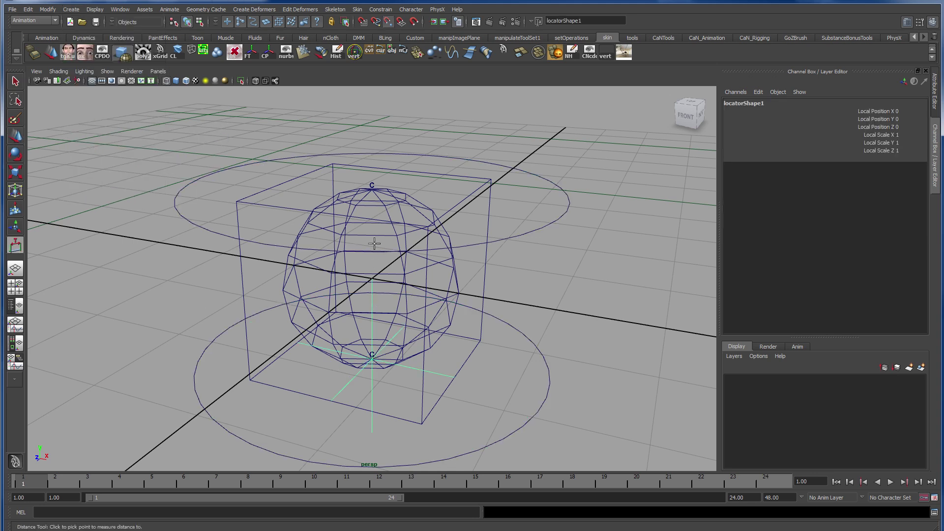
pyautogui.click(373, 186)
pyautogui.press('w')
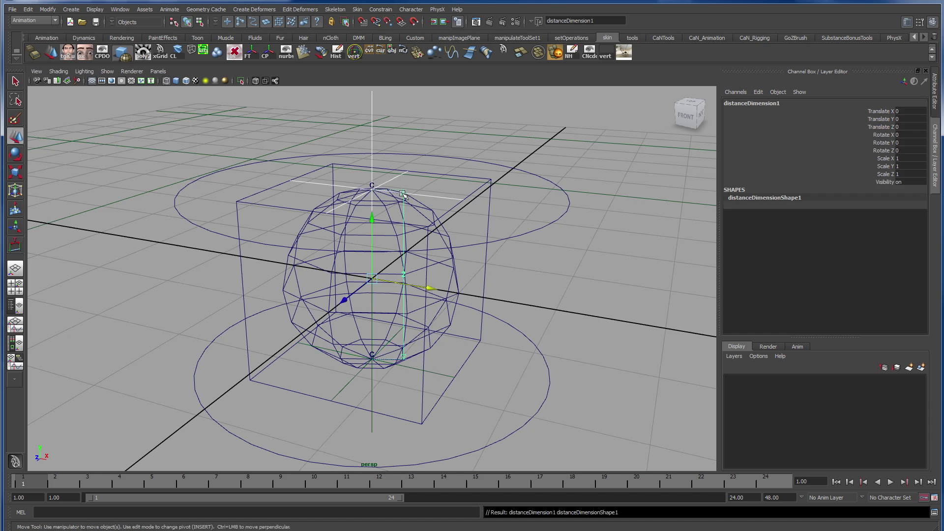
# Rename the upper locator of the distance measurement tpLoc.
pyautogui.keyDown('alt'); pyautogui.moveTo(531, 290); pyautogui.dragTo(513, 283); pyautogui.keyUp('alt')
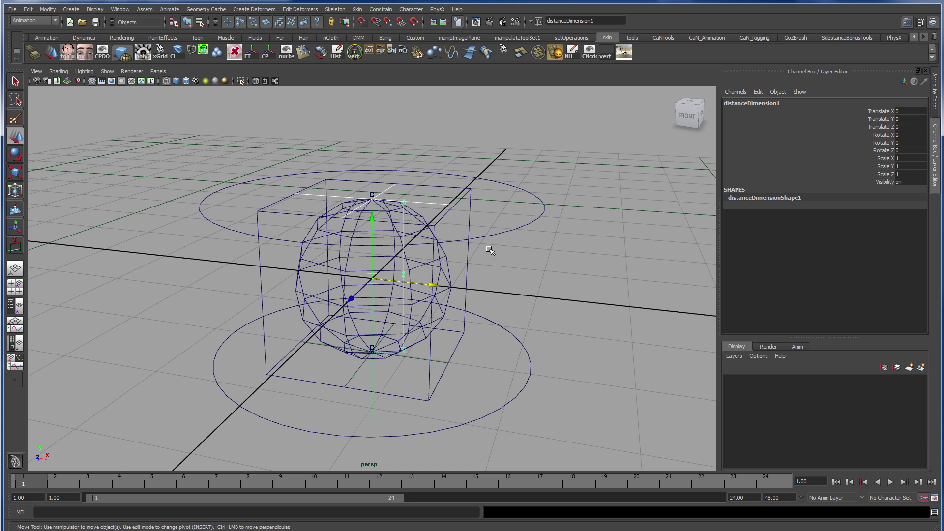
pyautogui.click(374, 144)
pyautogui.click(745, 108)
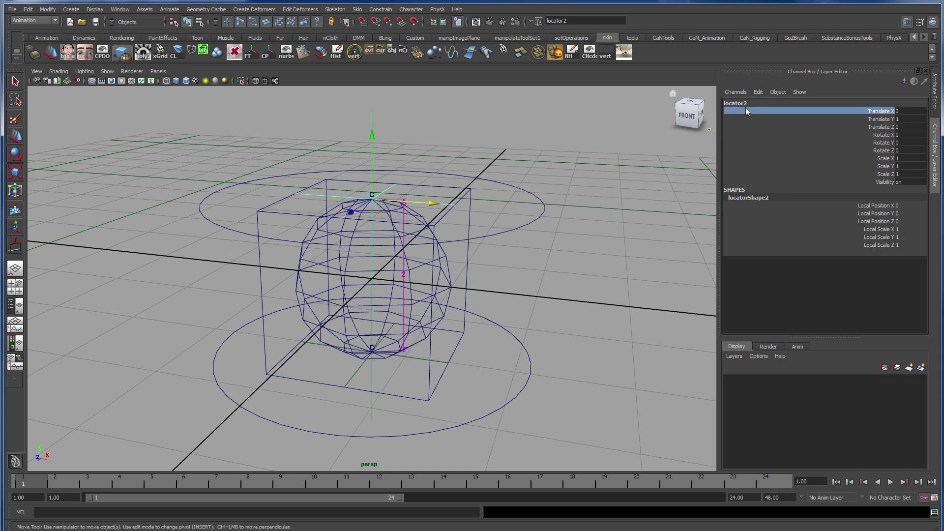
pyautogui.doubleClick(746, 103)
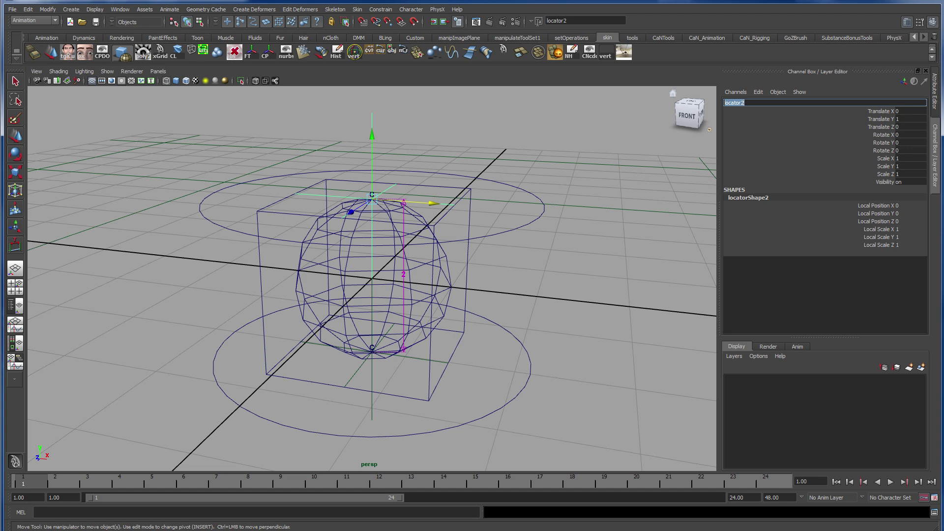
pyautogui.write('tpLoc')
pyautogui.press('Return')
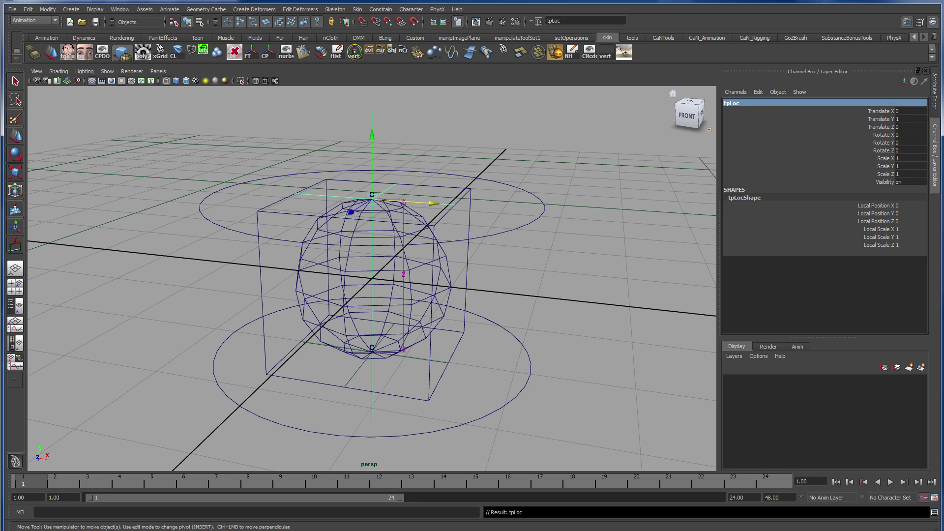
# Rename the lower locator of the distance measurement btLoc.
pyautogui.click(371, 391)
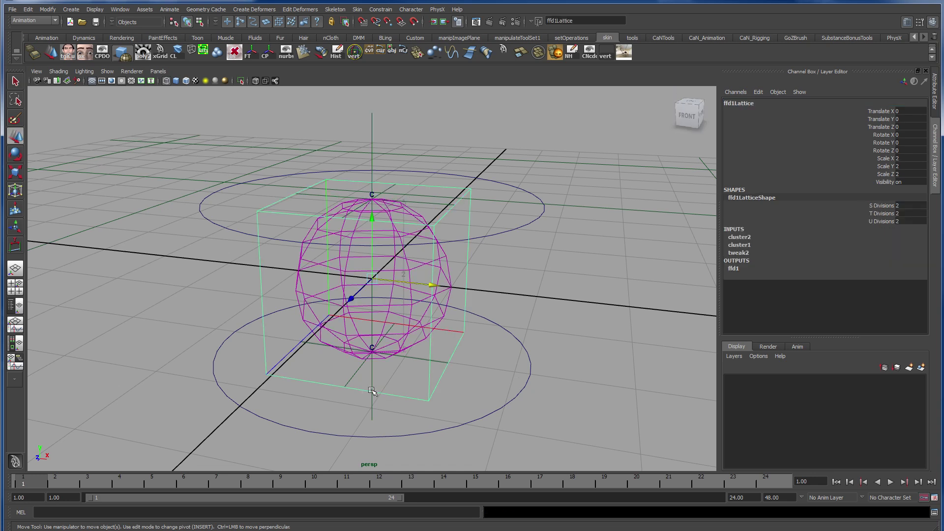
pyautogui.click(373, 381)
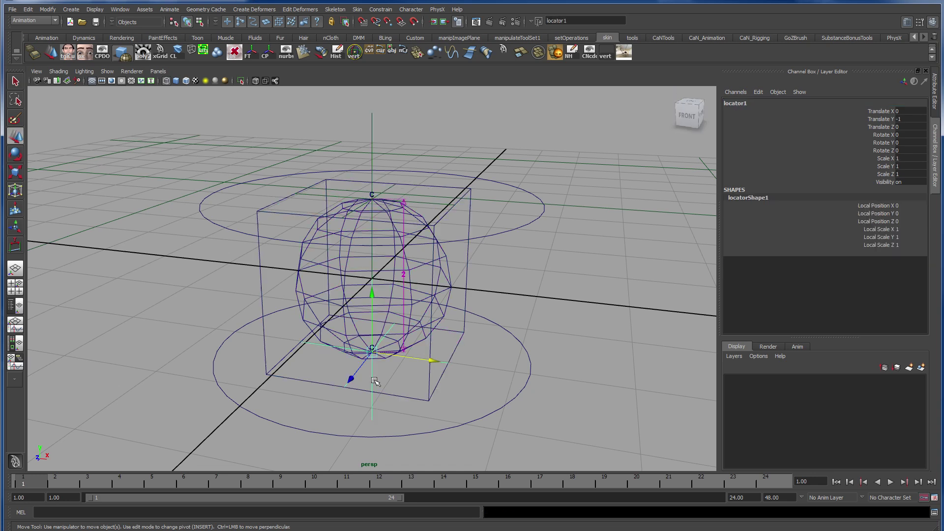
pyautogui.click(772, 103)
pyautogui.write('bt')
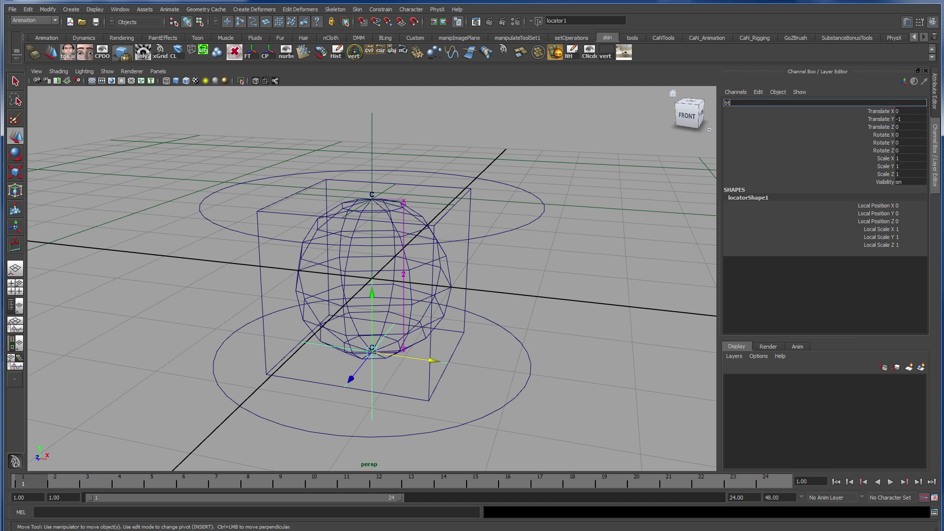
pyautogui.write('Loc')
pyautogui.press('Return')
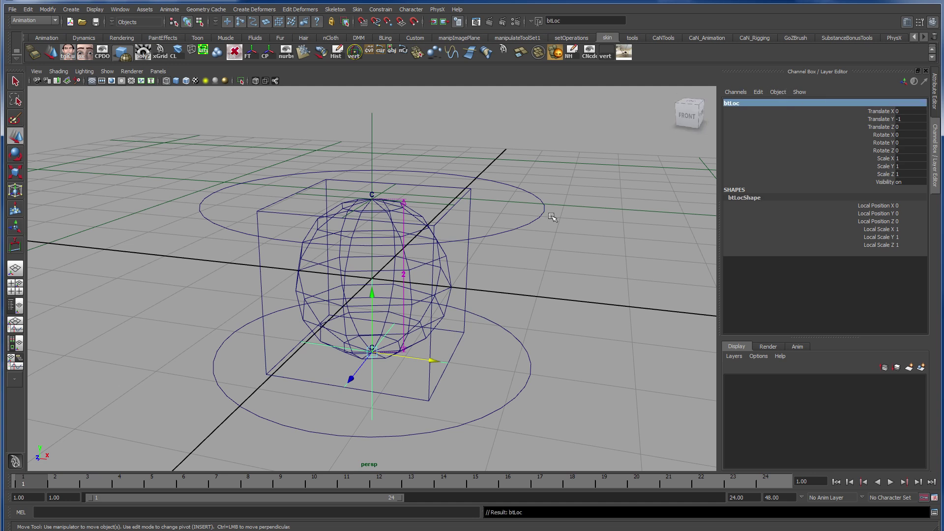
# Rename the lower cluster handle btClusterHandle.
pyautogui.moveTo(363, 342); pyautogui.dragTo(384, 333)
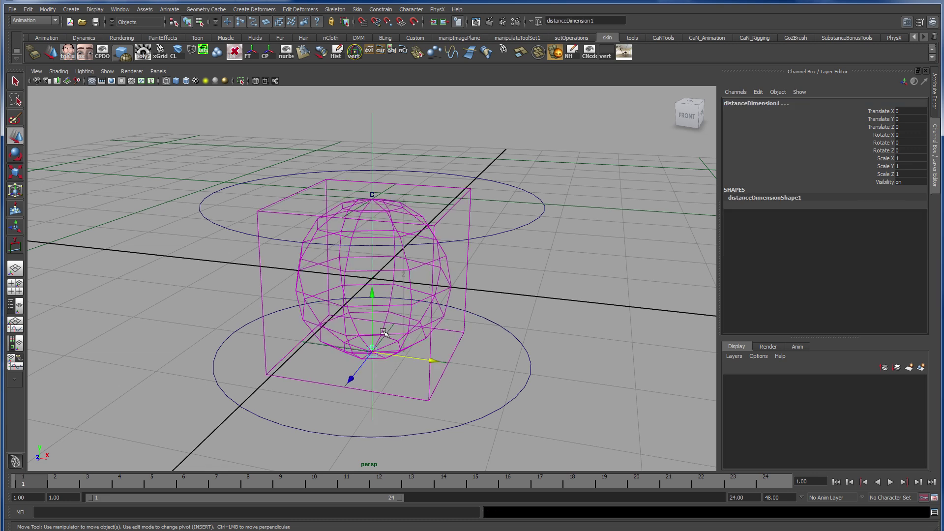
pyautogui.click(759, 103)
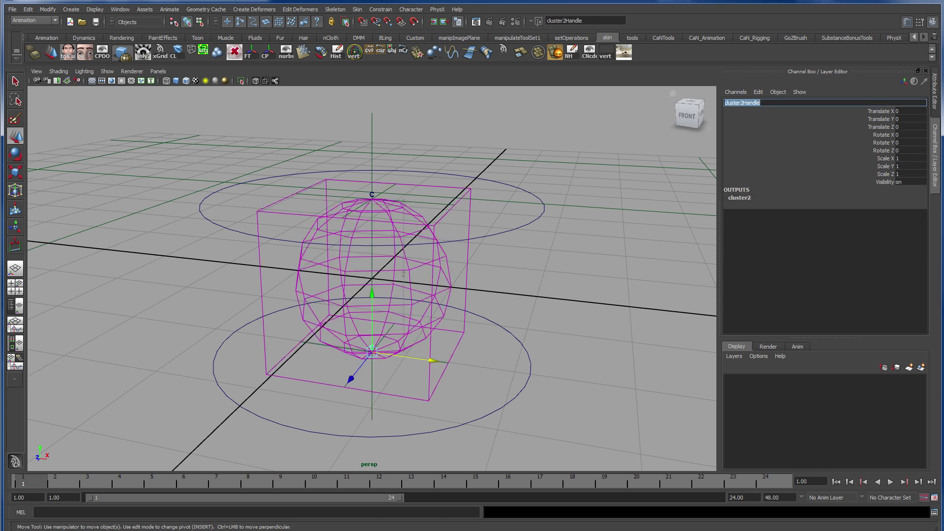
pyautogui.click(727, 103)
pyautogui.press('Return')
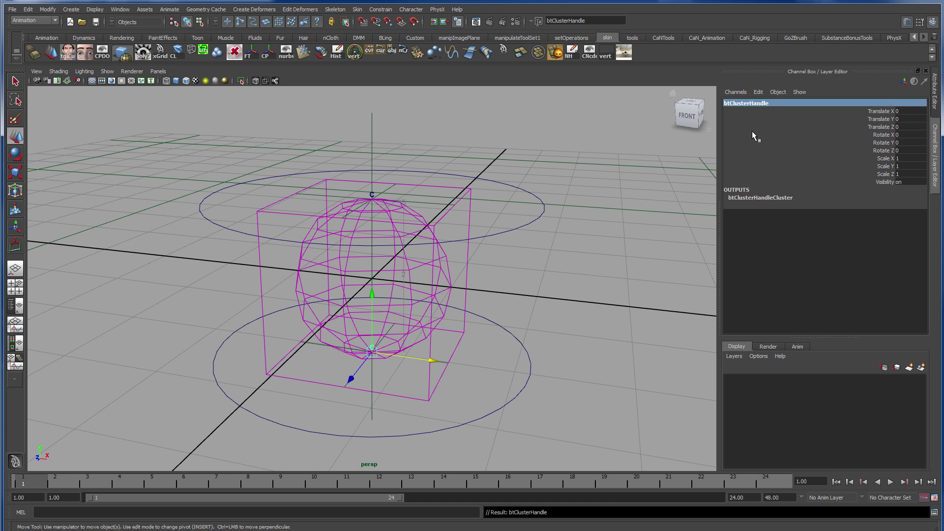
# Rename the upper cluster handle tpClusterHandle.
pyautogui.click(370, 194)
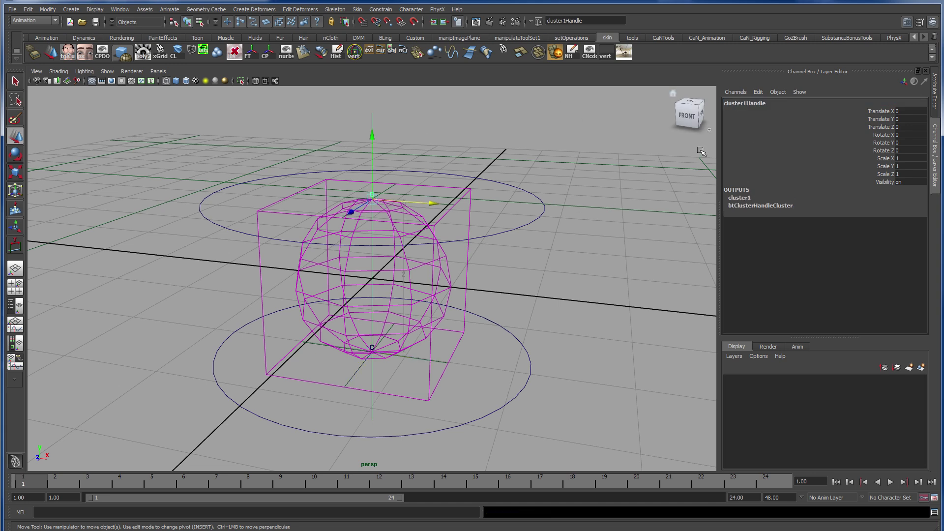
pyautogui.doubleClick(743, 102)
pyautogui.click(747, 103)
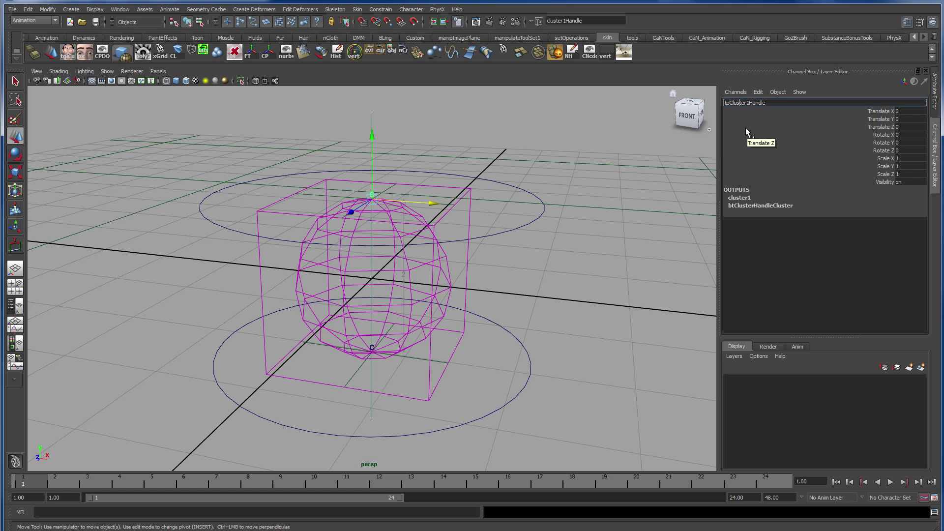
pyautogui.press('Return')
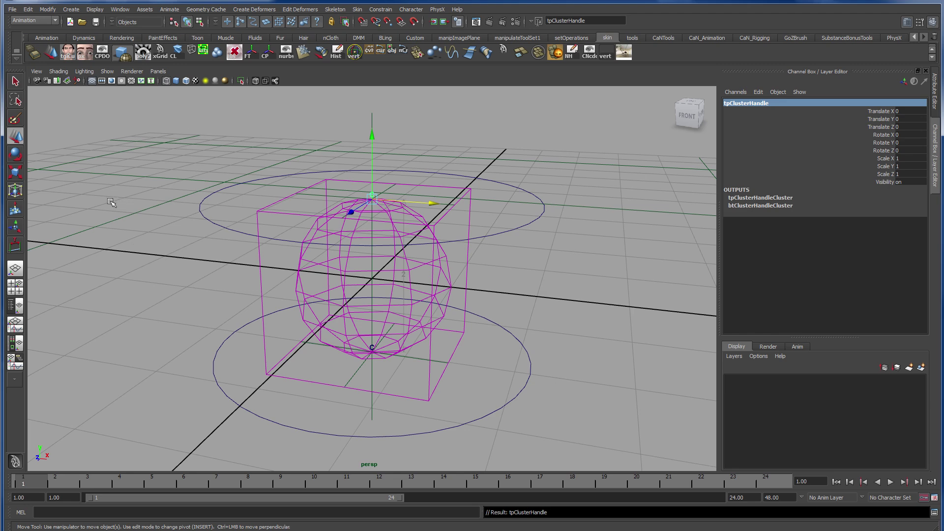
# Show the Outliner beside the perspective view and rename the upper NURBS circle tpCntrl.
pyautogui.click(15, 305)
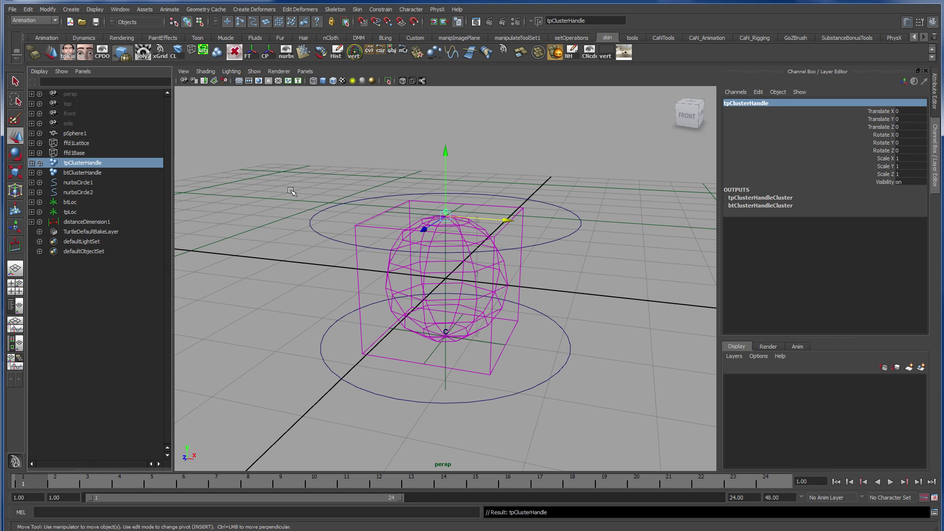
pyautogui.click(312, 216)
pyautogui.doubleClick(740, 104)
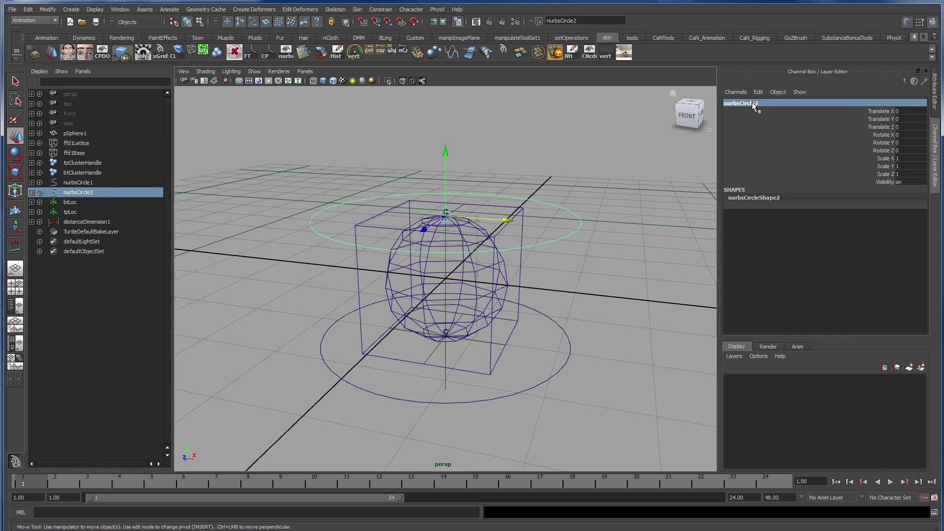
pyautogui.write('tp')
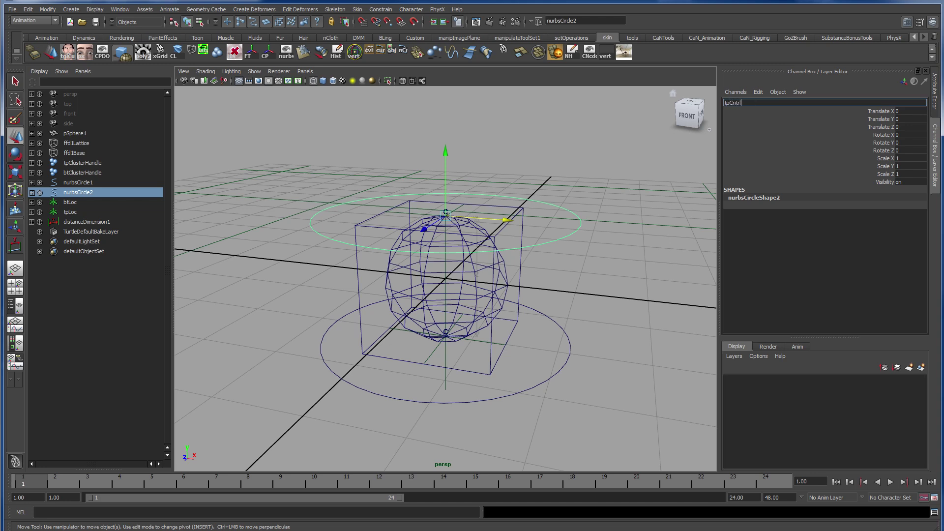
pyautogui.write('Cntrl')
pyautogui.press('Return')
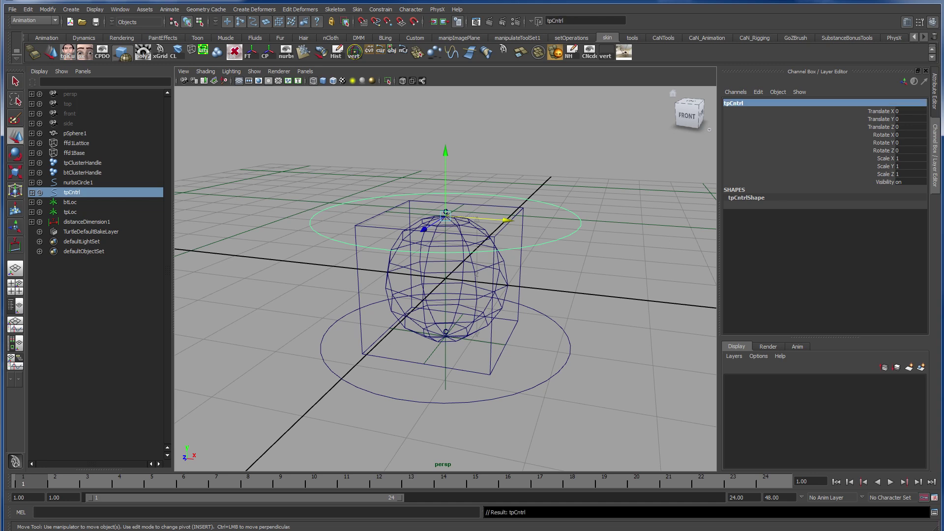
# Rename the lower NURBS circle btCntrl.
pyautogui.click(408, 395)
pyautogui.doubleClick(737, 101)
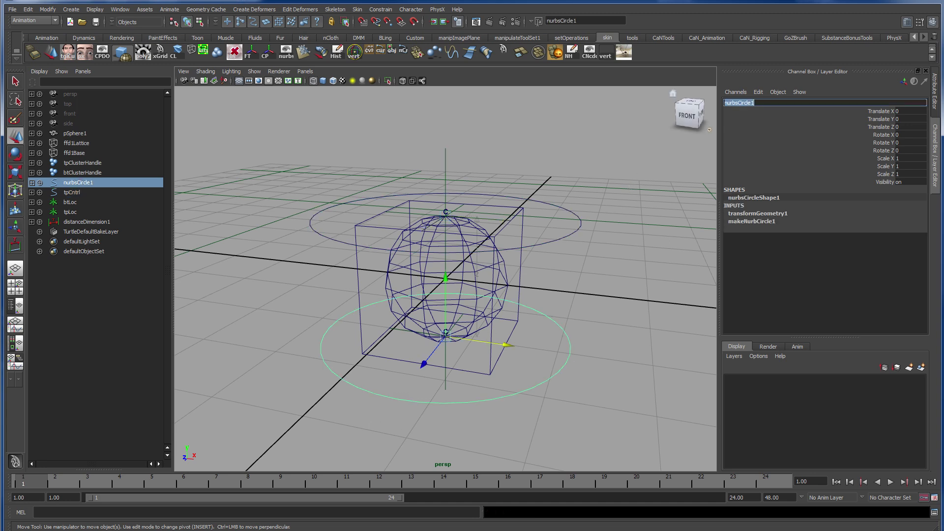
pyautogui.write('btCntrl')
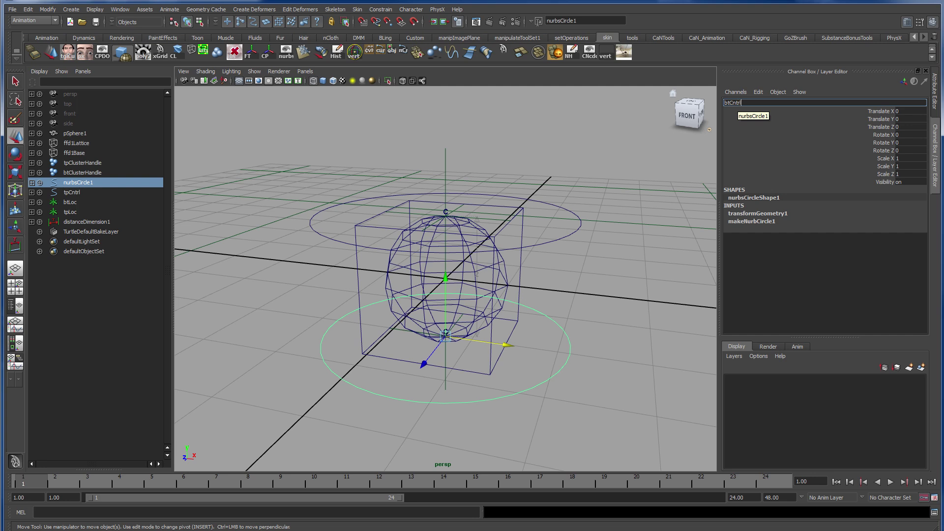
pyautogui.press('Return')
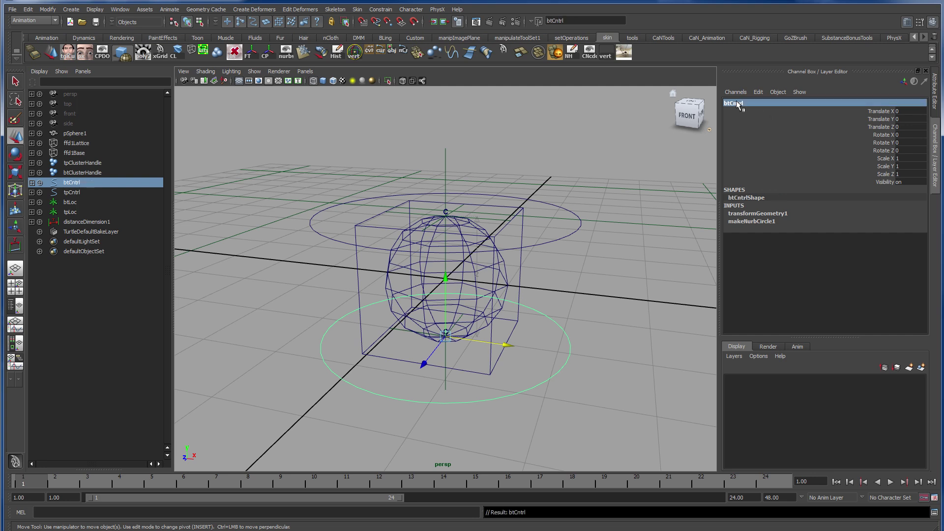
# Parent btClusterHandle and btLoc under btCntrl in the Outliner.
pyautogui.click(72, 173)
pyautogui.keyDown('ctrl'); pyautogui.click(73, 202); pyautogui.keyUp('ctrl')
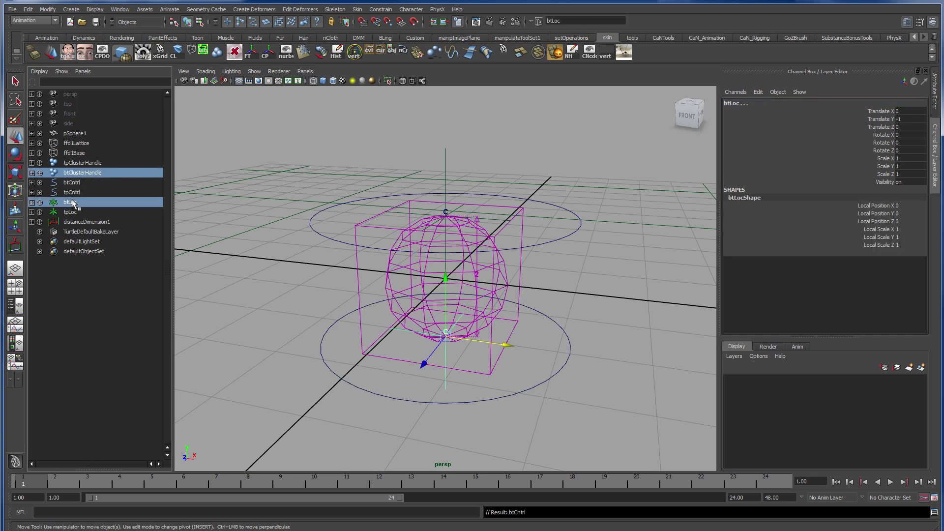
pyautogui.moveTo(72, 200); pyautogui.dragTo(81, 179, button='middle')
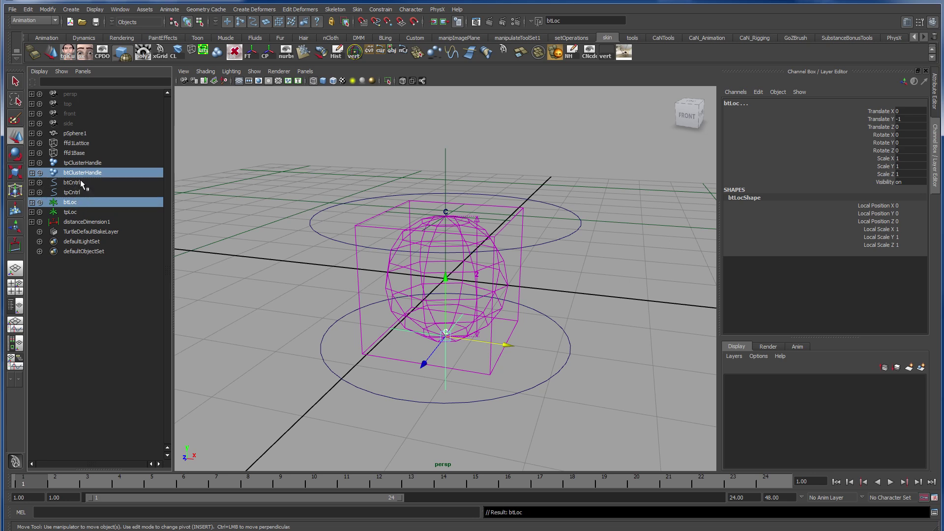
# Turn off the display of Attributes (Channels) in the Outliner and select btCntrl.
pyautogui.click(39, 71)
pyautogui.click(52, 97)
pyautogui.click(40, 71)
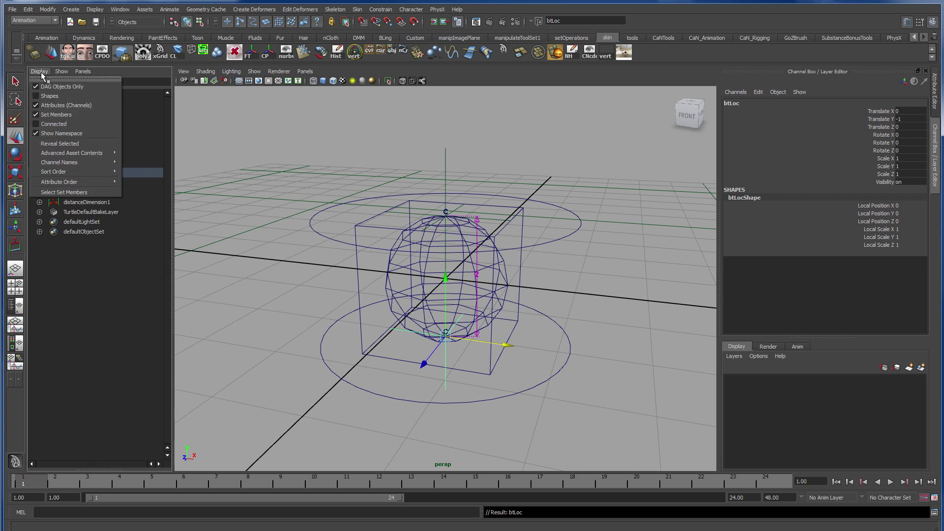
pyautogui.click(55, 115)
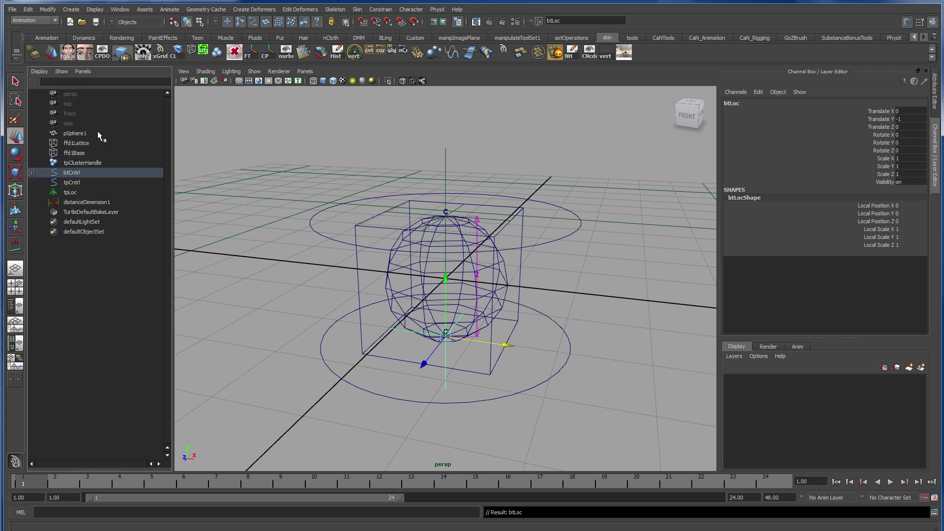
pyautogui.click(61, 173)
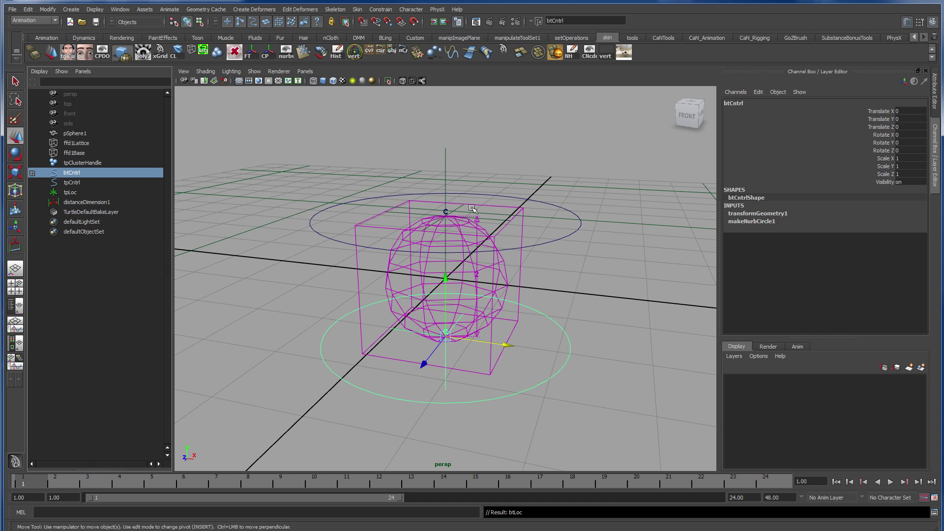
# Constrain tpLoc to the tpCntrl circle with a point constraint and an orient constraint.
pyautogui.click(580, 225)
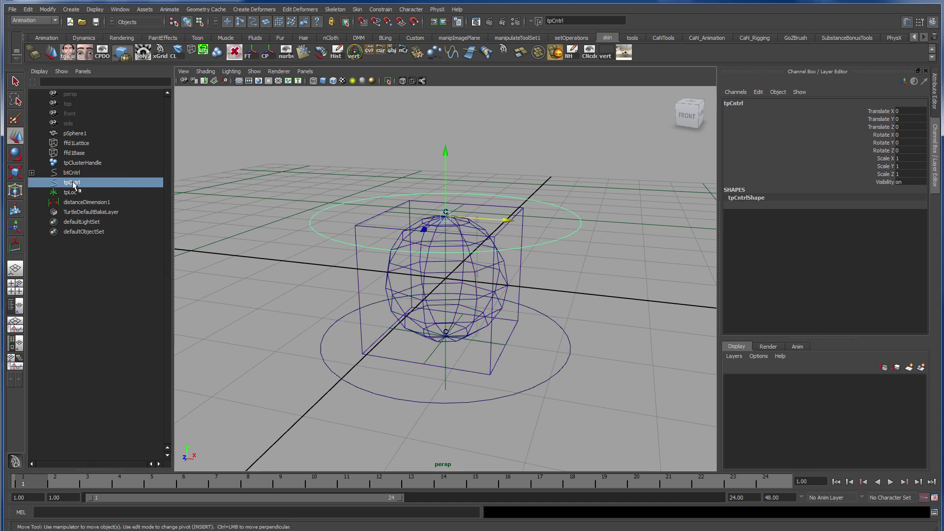
pyautogui.moveTo(75, 183); pyautogui.dragTo(72, 182, button='middle')
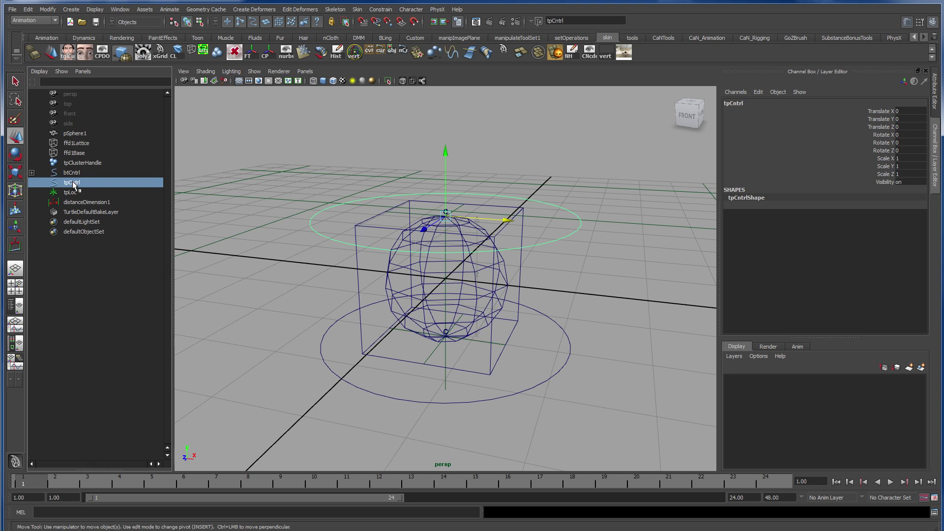
pyautogui.middleClick(467, 209)
pyautogui.keyDown('shift'); pyautogui.click(463, 212); pyautogui.keyUp('shift')
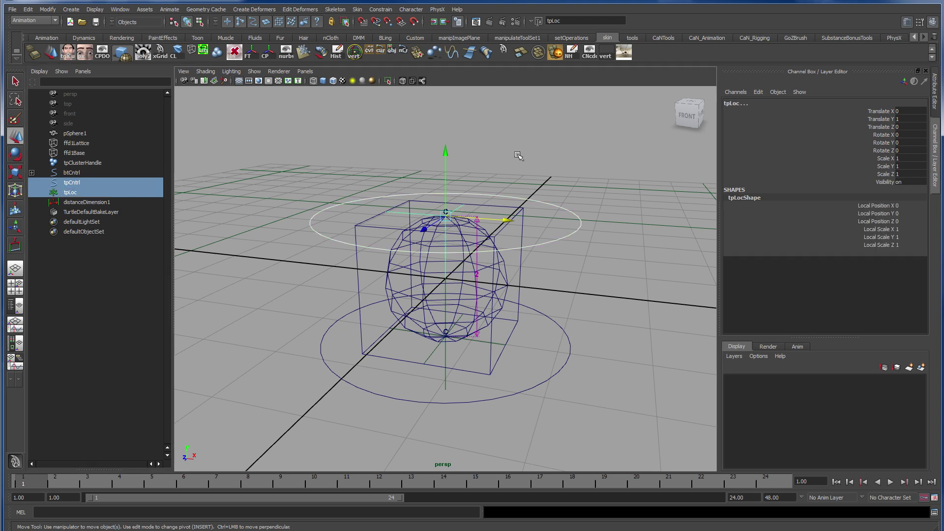
pyautogui.click(377, 11)
pyautogui.click(385, 25)
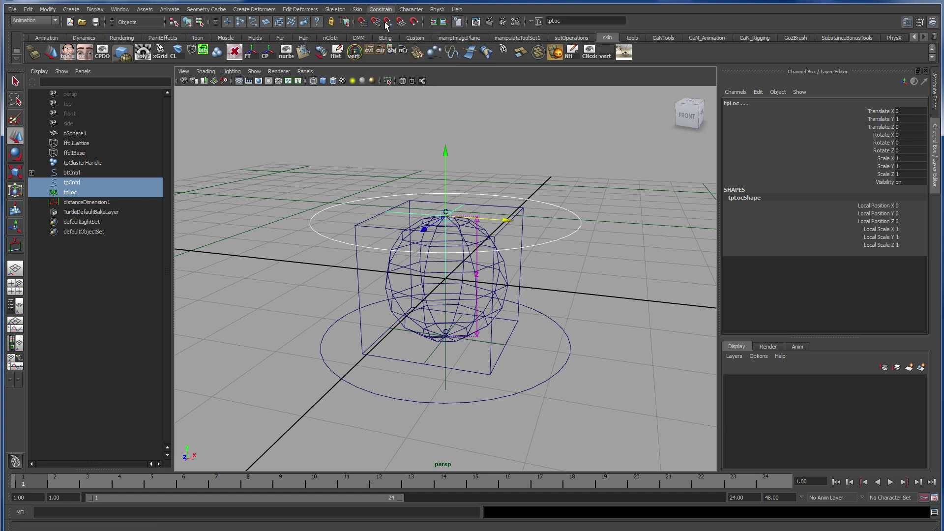
pyautogui.click(383, 9)
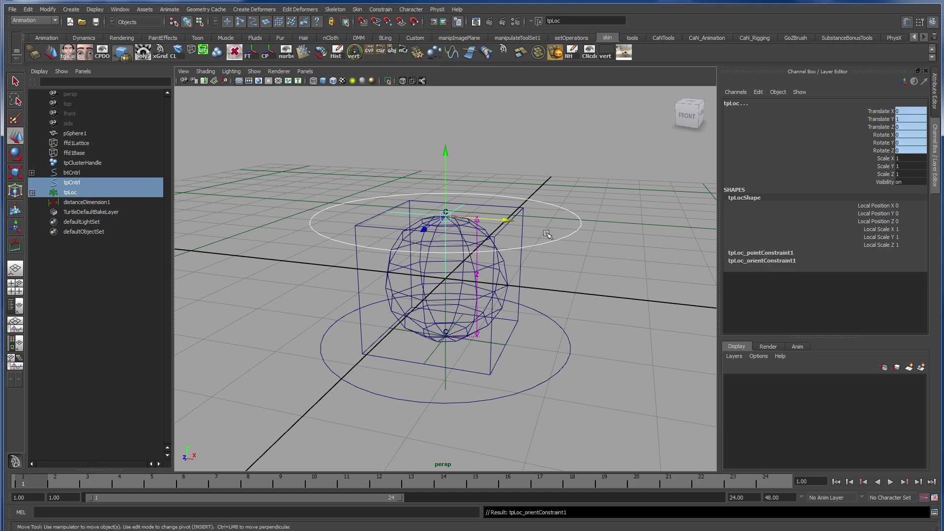
# Apply point and orient constraints to tpClusterHandle, using tpCntrl as the target.
pyautogui.keyDown('shift'); pyautogui.click(451, 216); pyautogui.keyUp('shift')
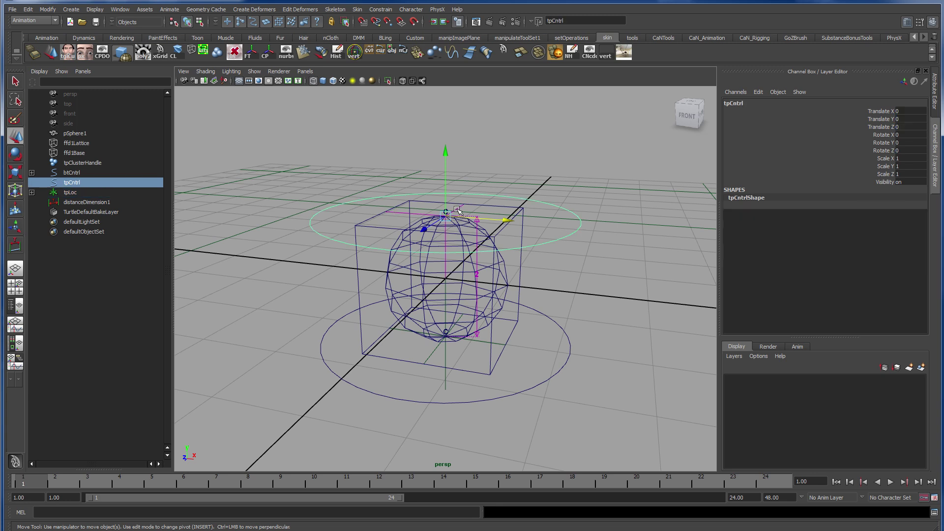
pyautogui.press('q')
pyautogui.keyDown('shift'); pyautogui.click(448, 217); pyautogui.keyUp('shift')
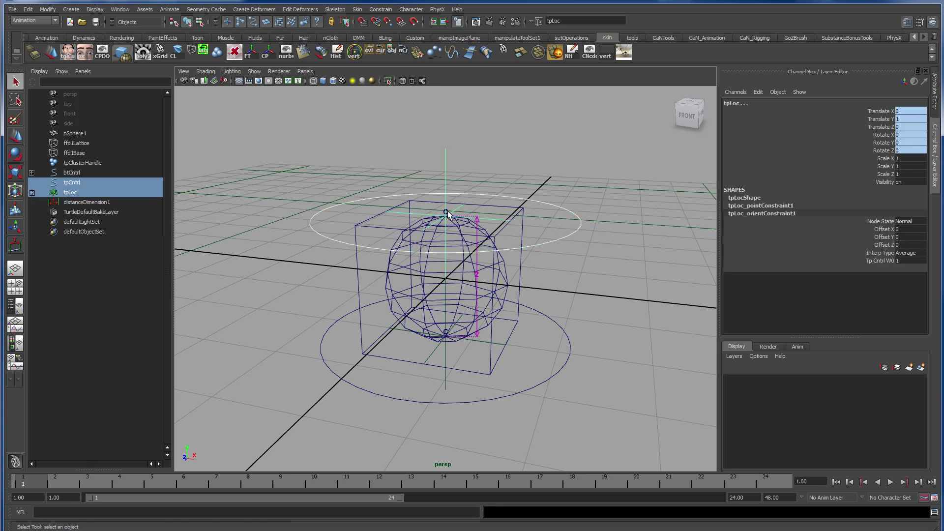
pyautogui.keyDown('shift'); pyautogui.click(448, 212); pyautogui.keyUp('shift')
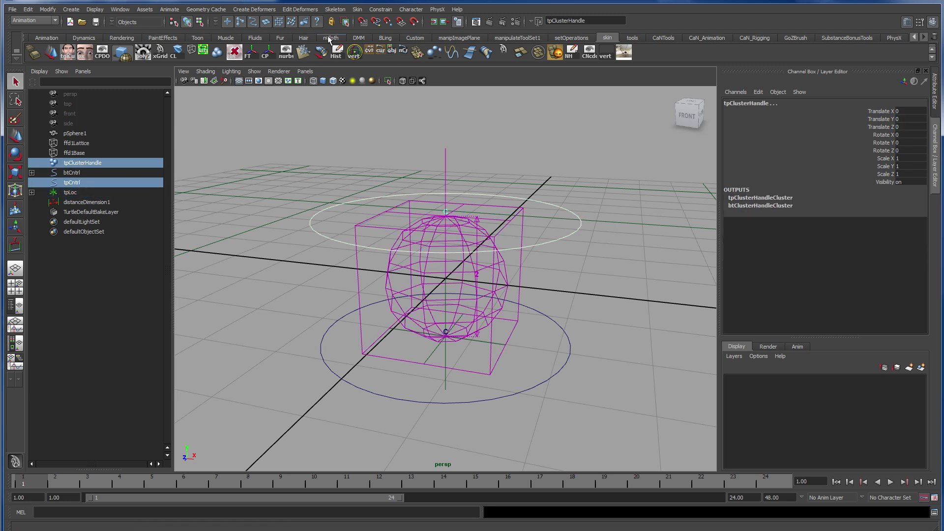
pyautogui.click(380, 9)
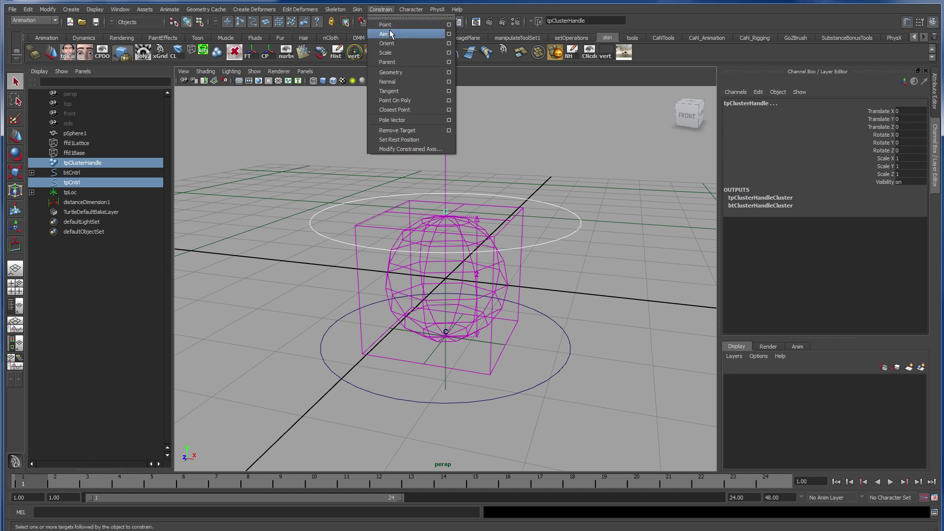
pyautogui.click(390, 28)
pyautogui.click(381, 9)
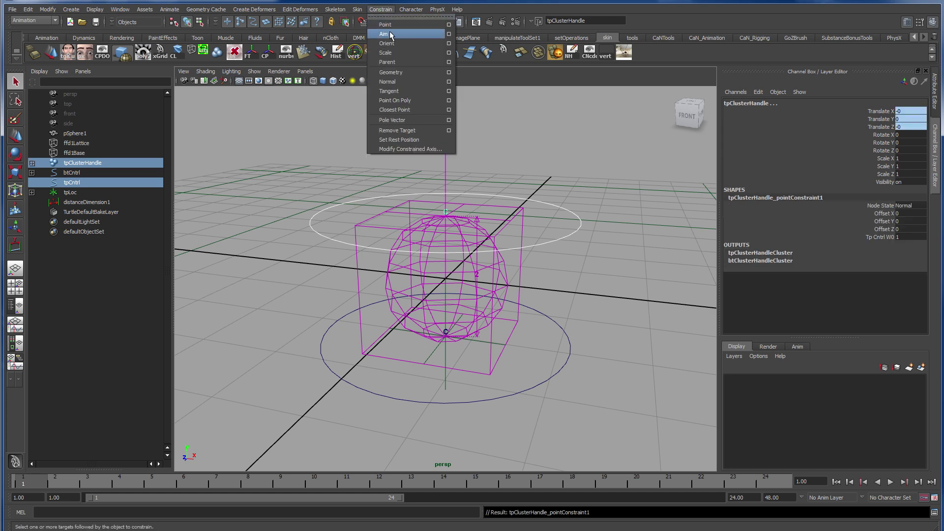
pyautogui.click(392, 44)
# Move the tpCntrl circle freely upward and sideways to stretch the sphere with its lattice.
pyautogui.click(578, 241)
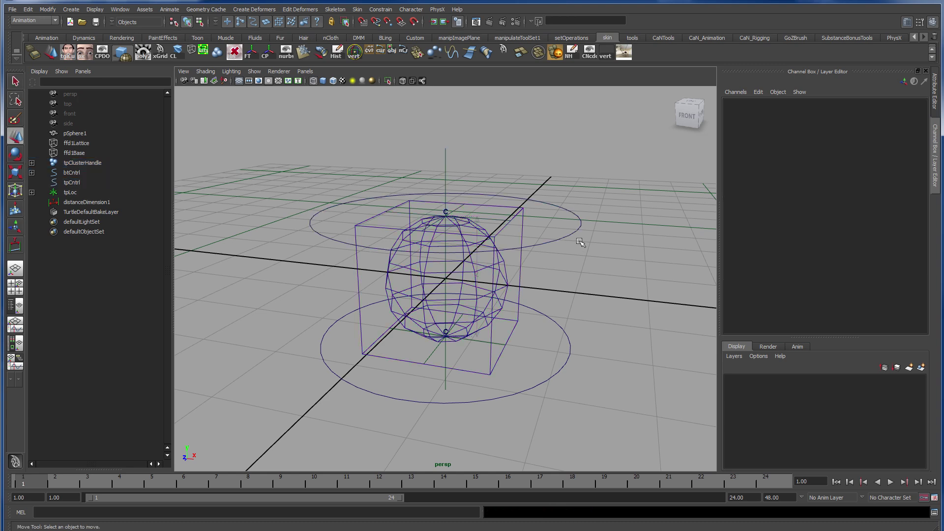
pyautogui.click(558, 238)
pyautogui.press('w')
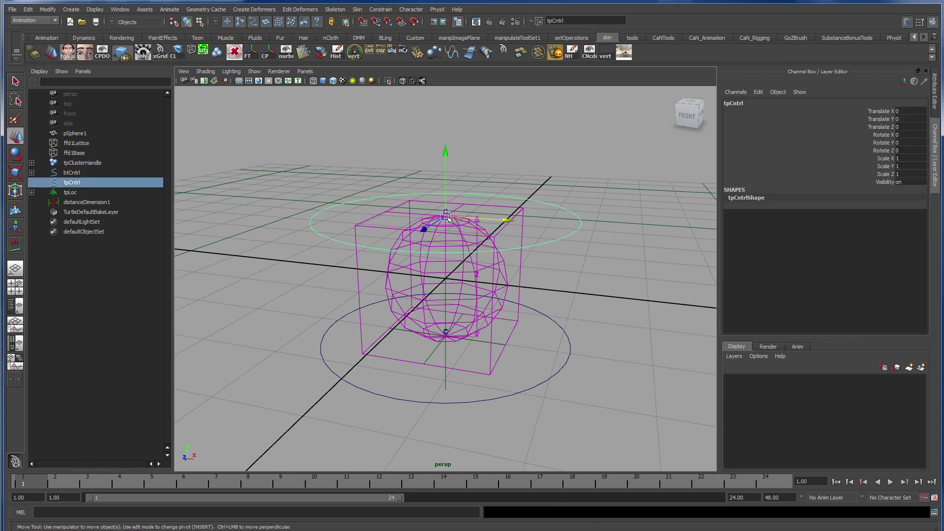
pyautogui.moveTo(447, 219); pyautogui.dragTo(410, 139)
# Try moving btCntrl and btLoc freely to test the lower end of the rig, undoing each move.
pyautogui.click(540, 383)
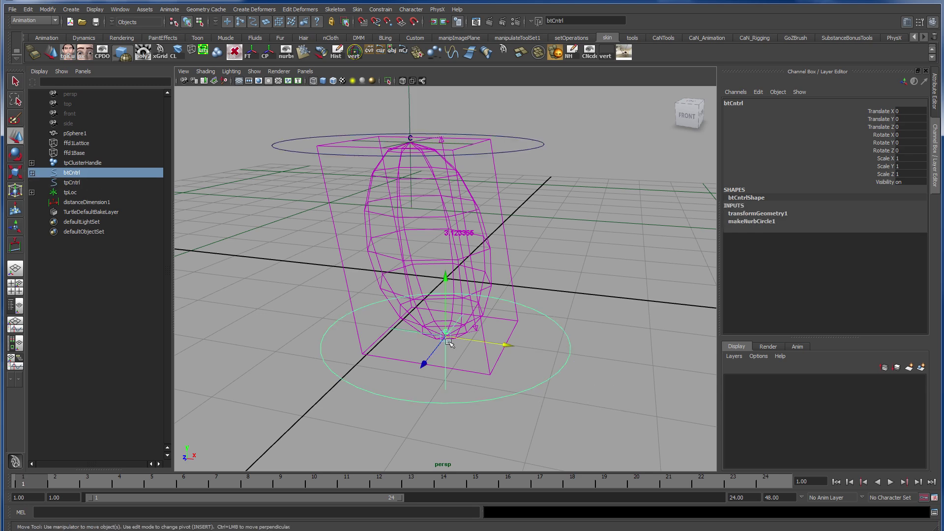
pyautogui.moveTo(447, 334)
pyautogui.mouseDown()
pyautogui.moveTo(494, 374)
pyautogui.moveTo(427, 344)
pyautogui.moveTo(417, 313)
pyautogui.moveTo(450, 338)
pyautogui.mouseUp()
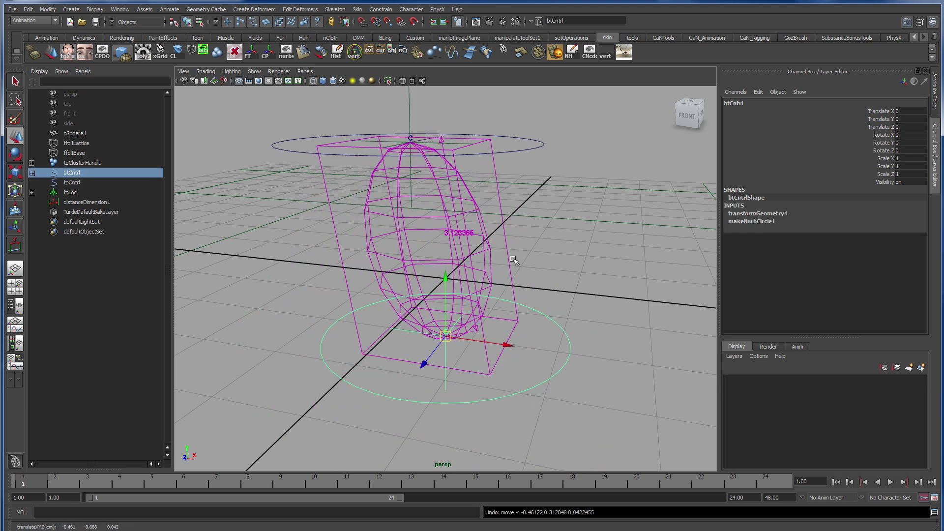
pyautogui.click(440, 379)
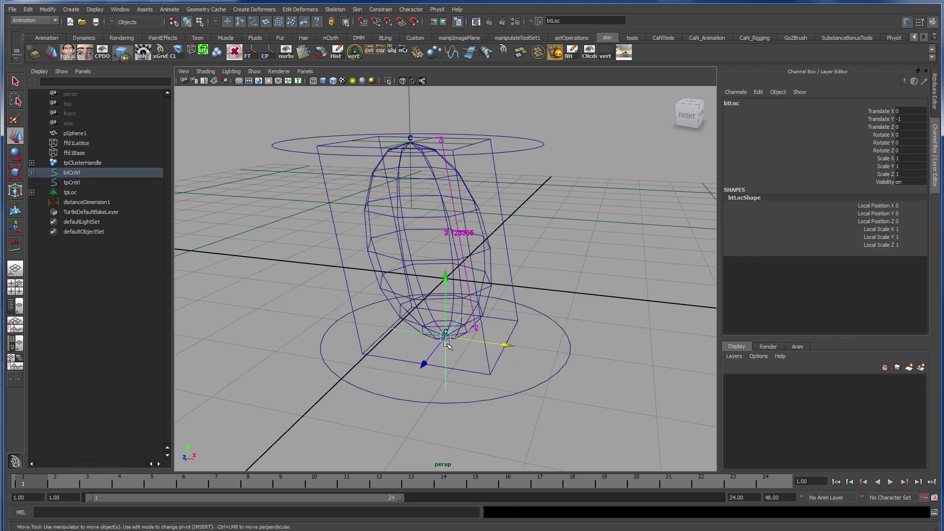
pyautogui.moveTo(446, 335); pyautogui.dragTo(223, 348)
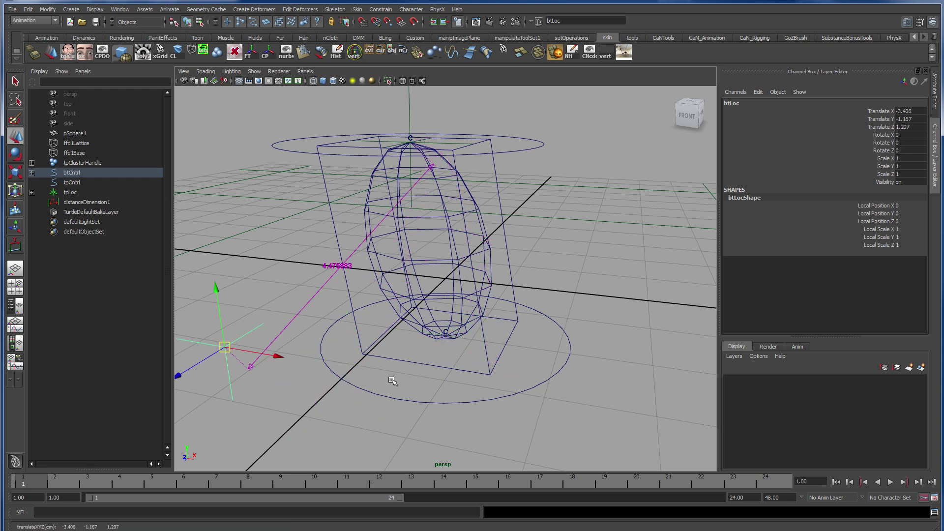
pyautogui.hotkey('ctrl', 'z')
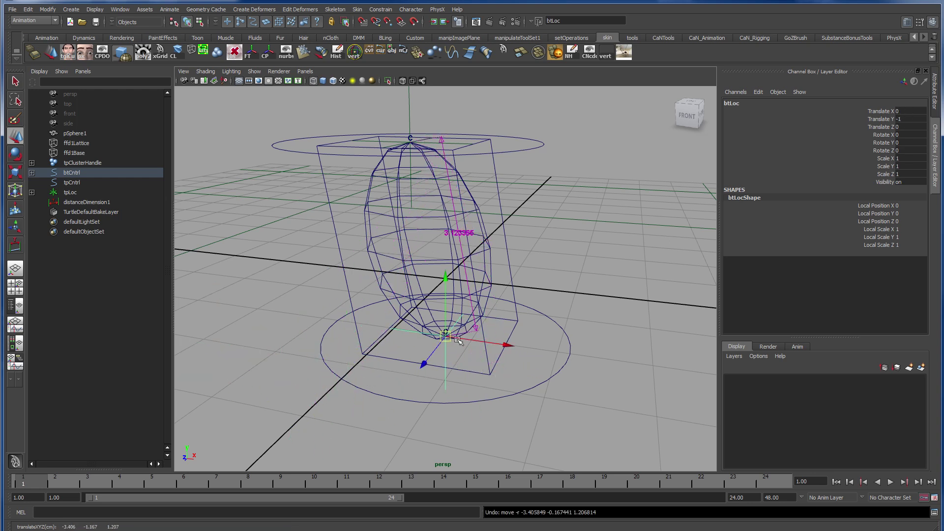
# Try moving btClusterHandle upward to test the lower end of the rig, and undo the move.
pyautogui.keyDown('shift'); pyautogui.moveTo(458, 346); pyautogui.dragTo(431, 325); pyautogui.keyUp('shift')
pyautogui.keyDown('shift'); pyautogui.click(417, 297); pyautogui.keyUp('shift')
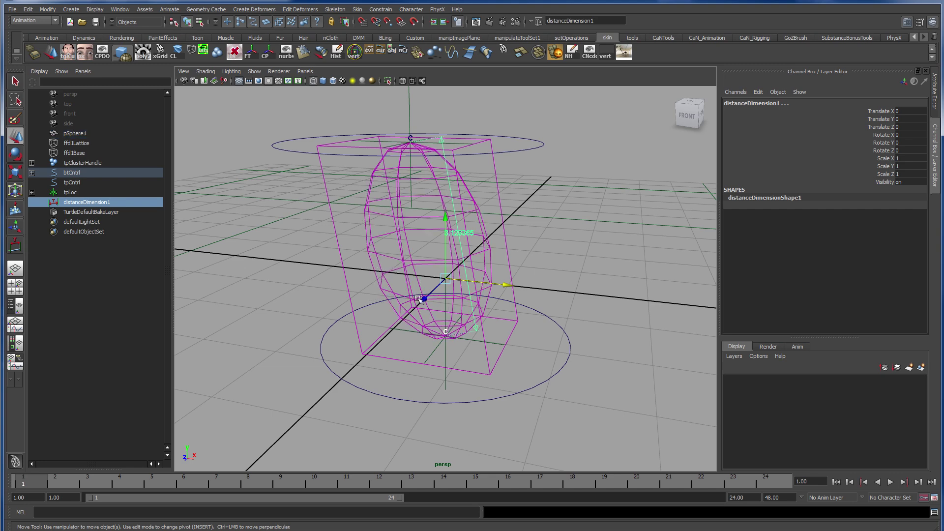
pyautogui.keyDown('shift'); pyautogui.click(469, 304); pyautogui.keyUp('shift')
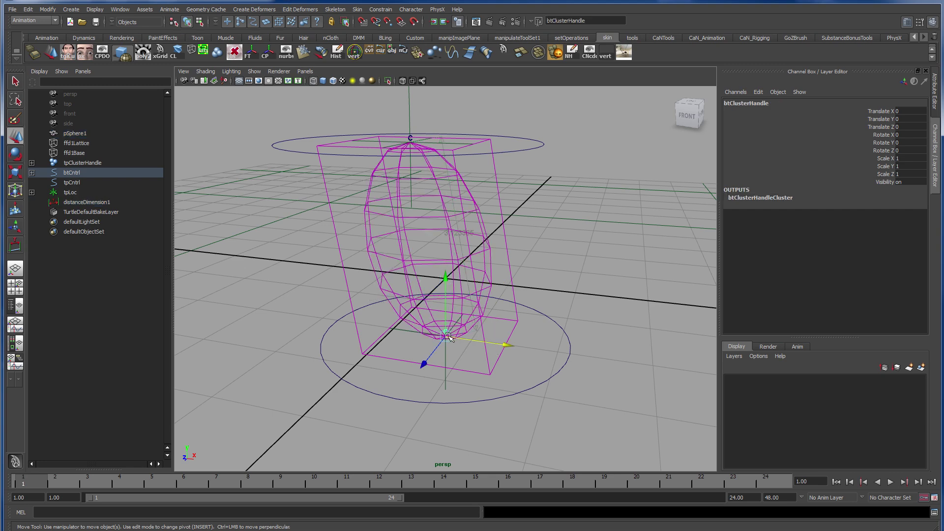
pyautogui.moveTo(445, 333); pyautogui.dragTo(446, 304)
pyautogui.hotkey('ctrl', 'z')
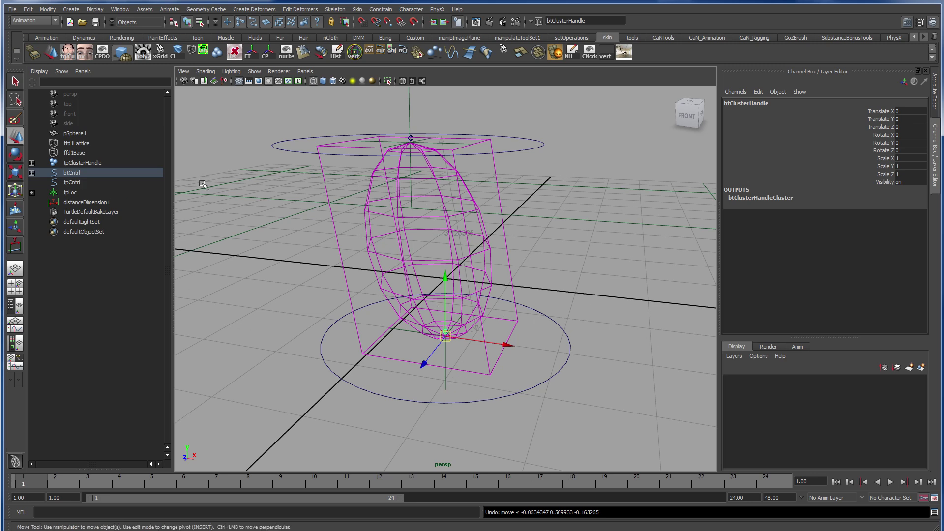
# Create a display layer from btClusterHandle, btLoc, tpLoc and tpClusterHandle.
pyautogui.click(78, 176)
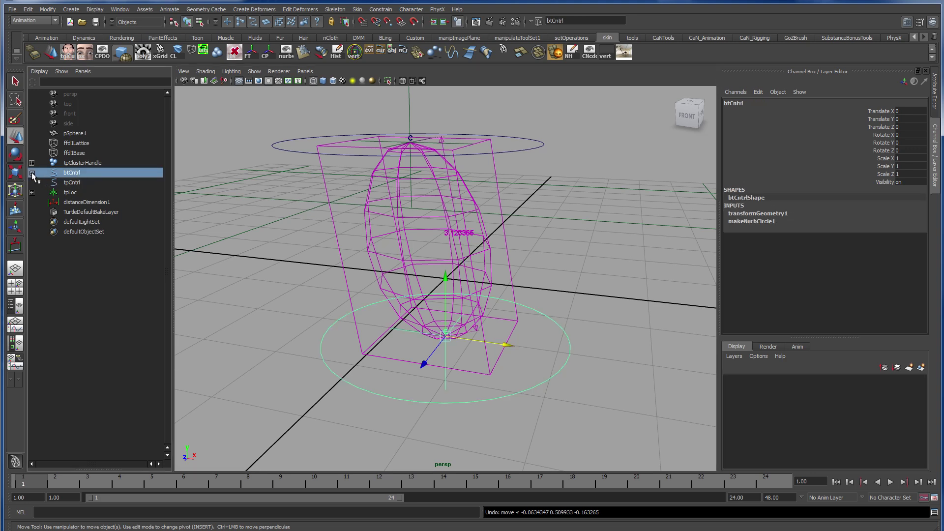
pyautogui.click(32, 172)
pyautogui.moveTo(88, 181); pyautogui.dragTo(85, 195)
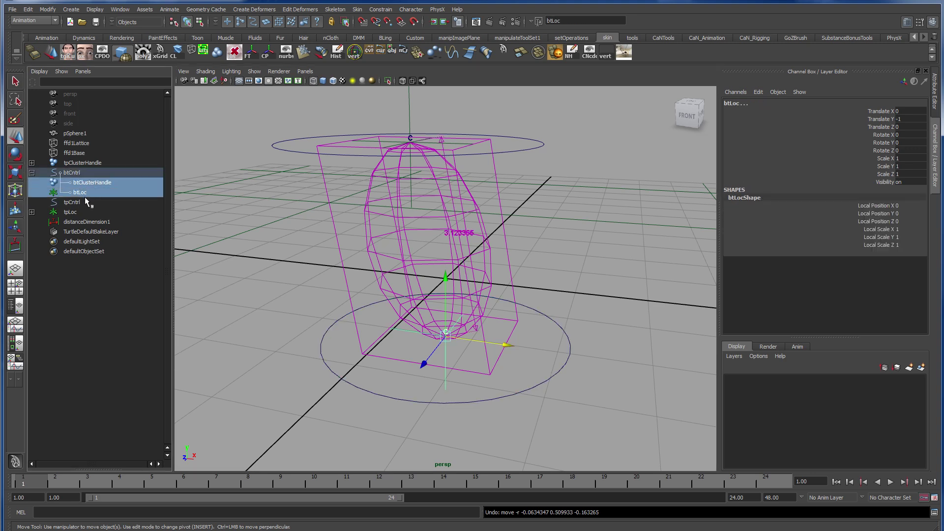
pyautogui.keyDown('ctrl'); pyautogui.click(76, 213); pyautogui.keyUp('ctrl')
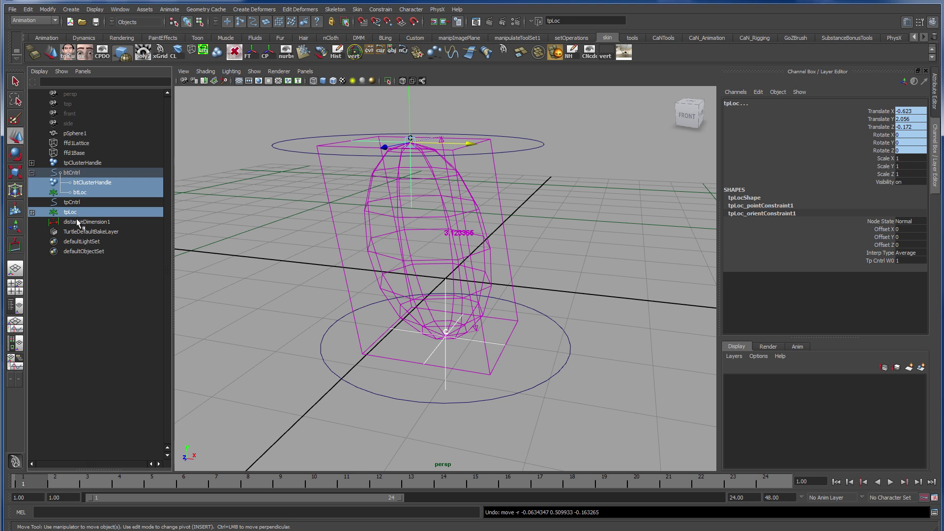
pyautogui.keyDown('ctrl'); pyautogui.click(78, 164); pyautogui.keyUp('ctrl')
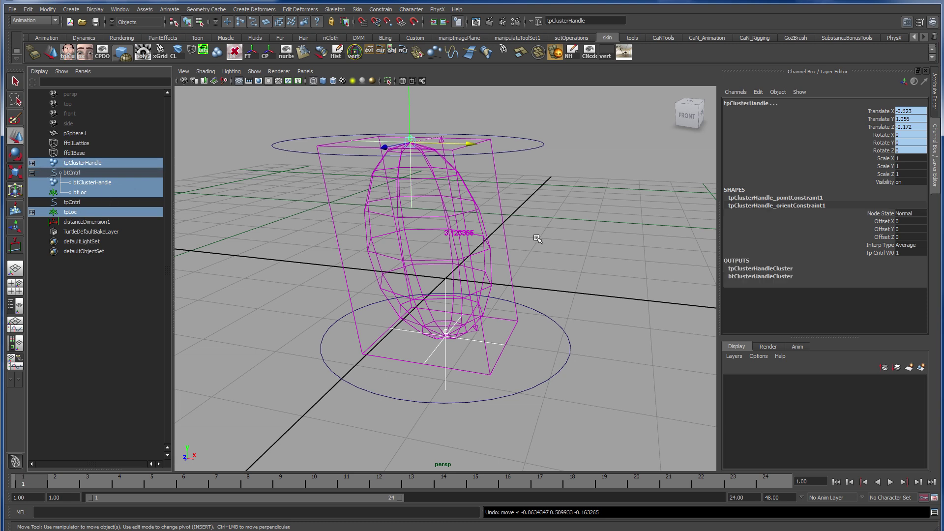
pyautogui.click(733, 357)
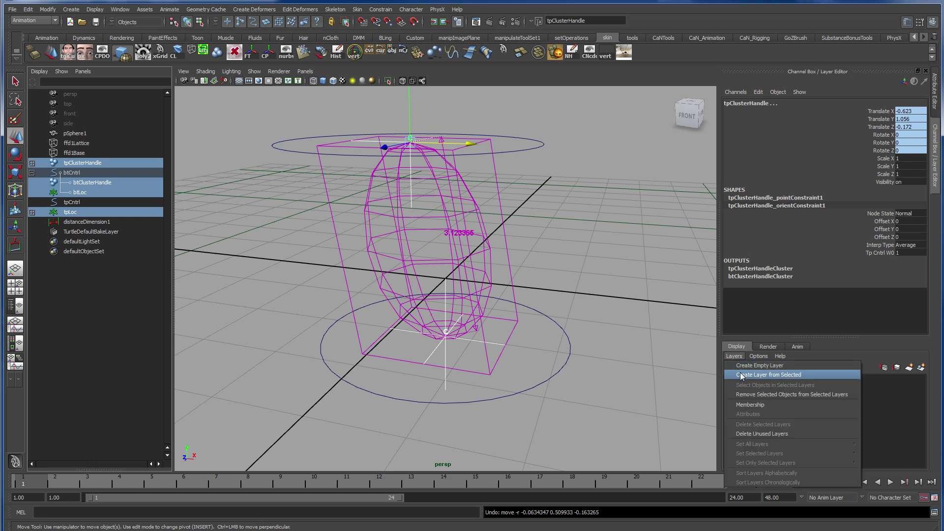
pyautogui.click(741, 375)
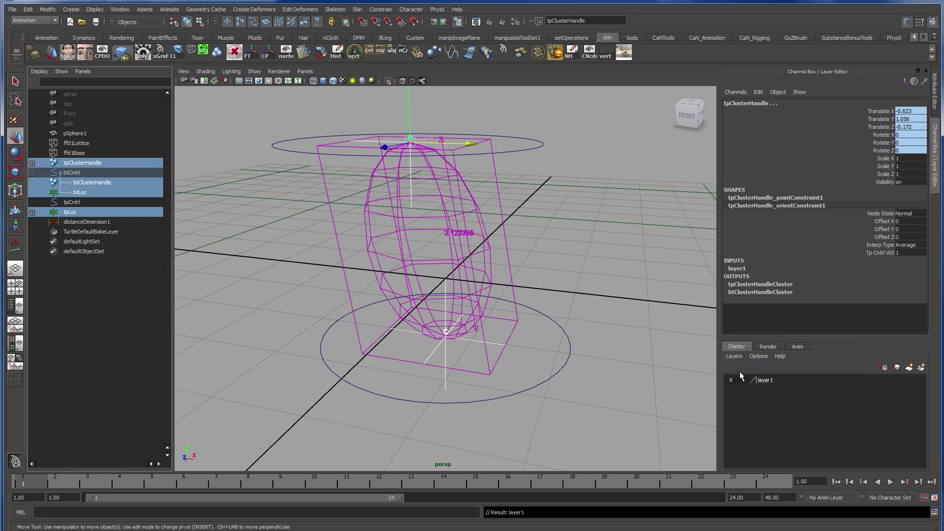
# Rename the new display layer as ballDeformerLayer.
pyautogui.doubleClick(766, 382)
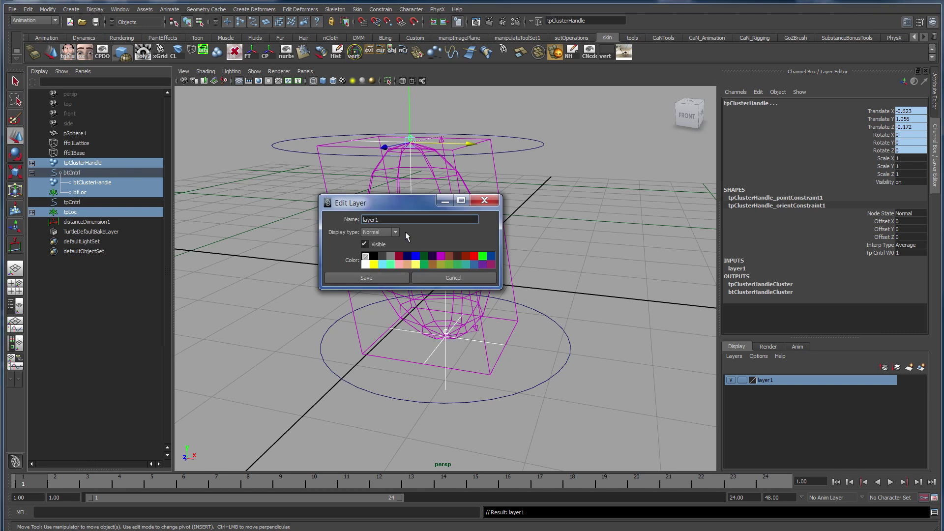
pyautogui.write('defo')
pyautogui.write('ballDeformerL')
pyautogui.click(366, 278)
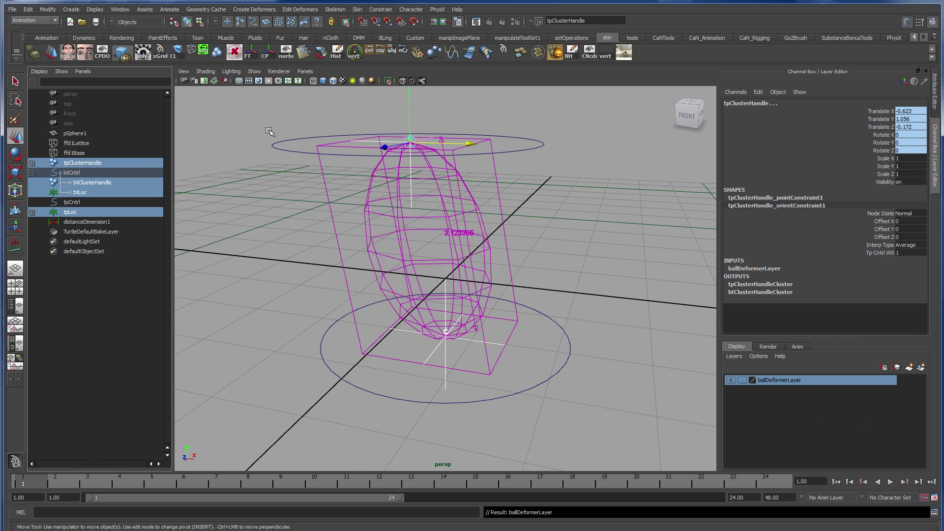
# Create a display layer from the btCntrl and tpCntrl circles and name it ballCntrlLayer.
pyautogui.moveTo(269, 130); pyautogui.dragTo(279, 173)
pyautogui.keyDown('shift'); pyautogui.click(344, 358); pyautogui.keyUp('shift')
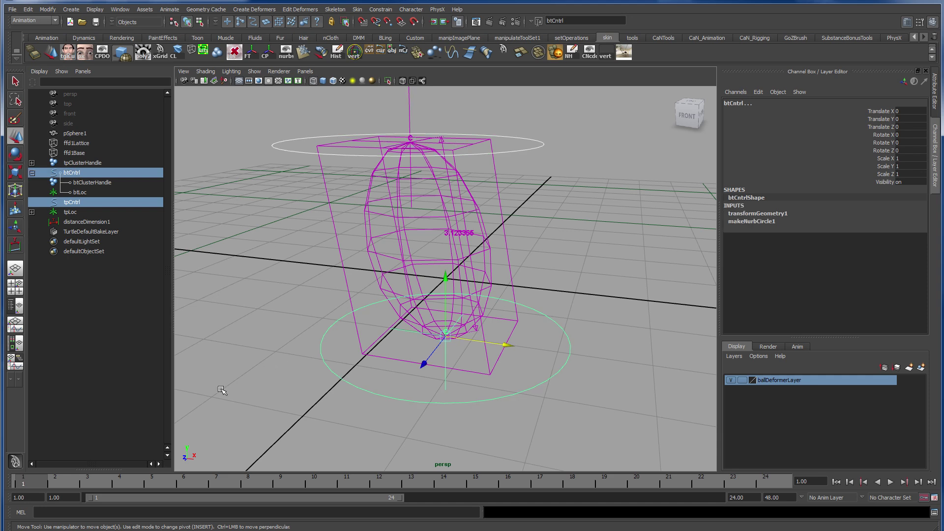
pyautogui.click(734, 356)
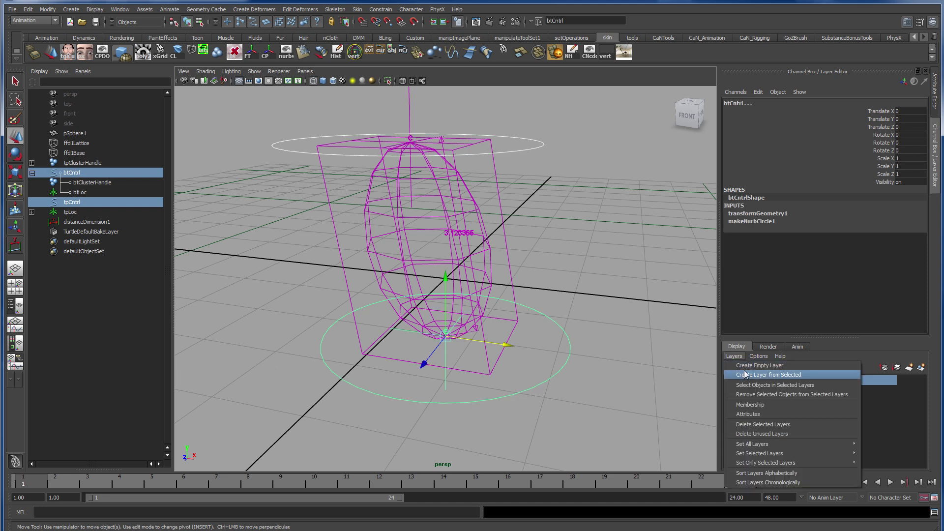
pyautogui.click(744, 374)
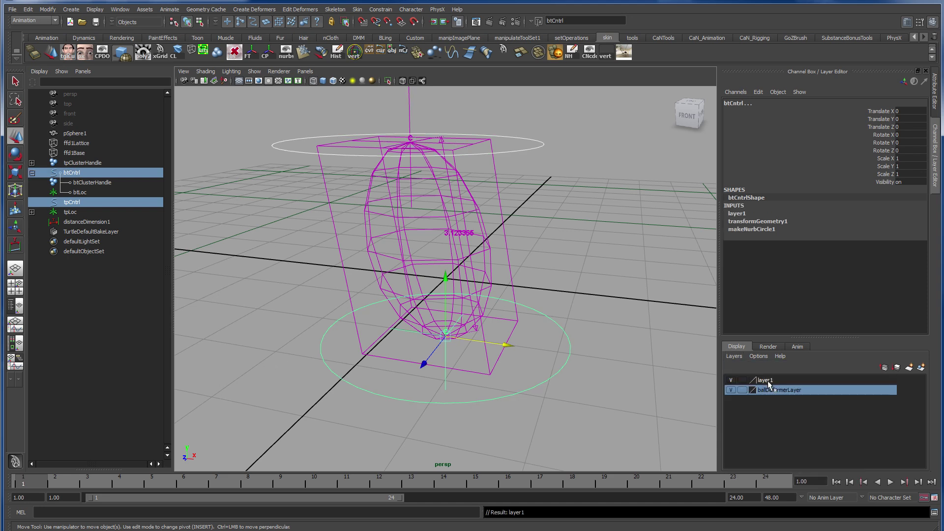
pyautogui.doubleClick(765, 380)
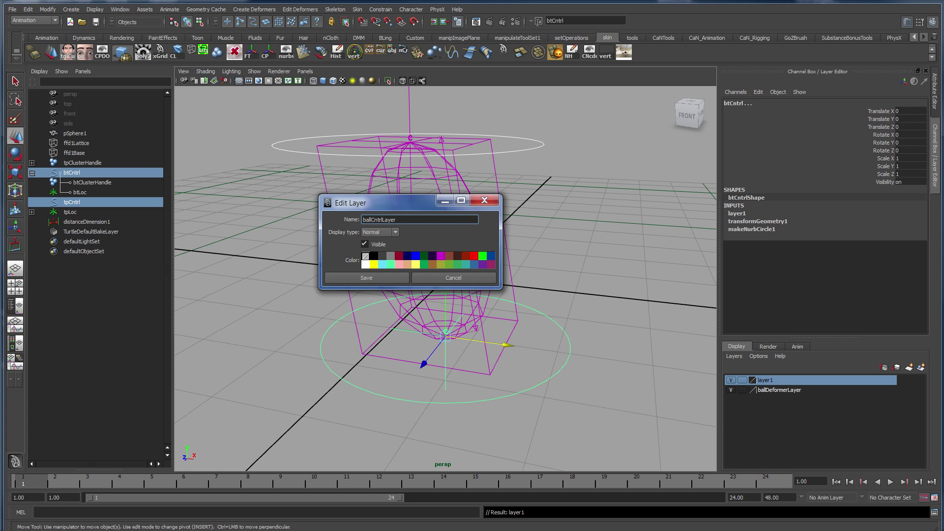
pyautogui.click(396, 277)
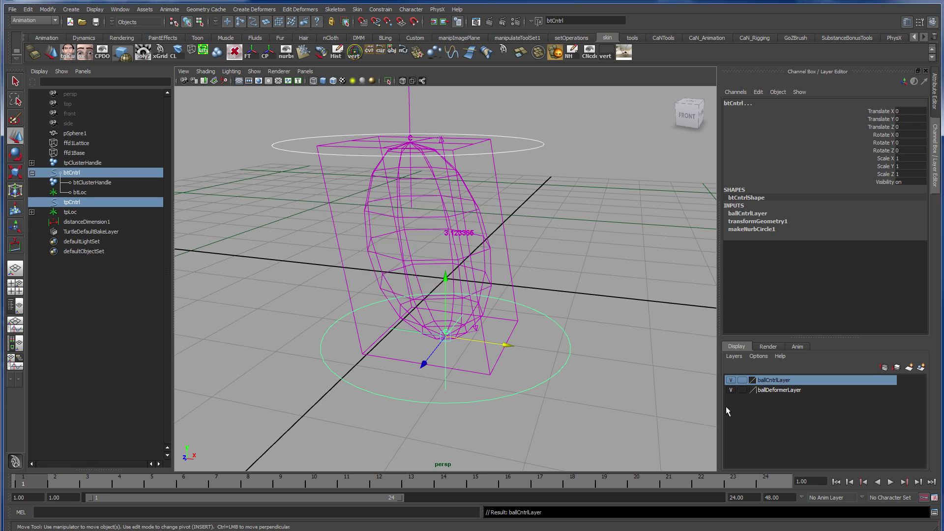
# Hide ballDeformerLayer and add the ffd1Lattice object around the sphere to it.
pyautogui.click(731, 390)
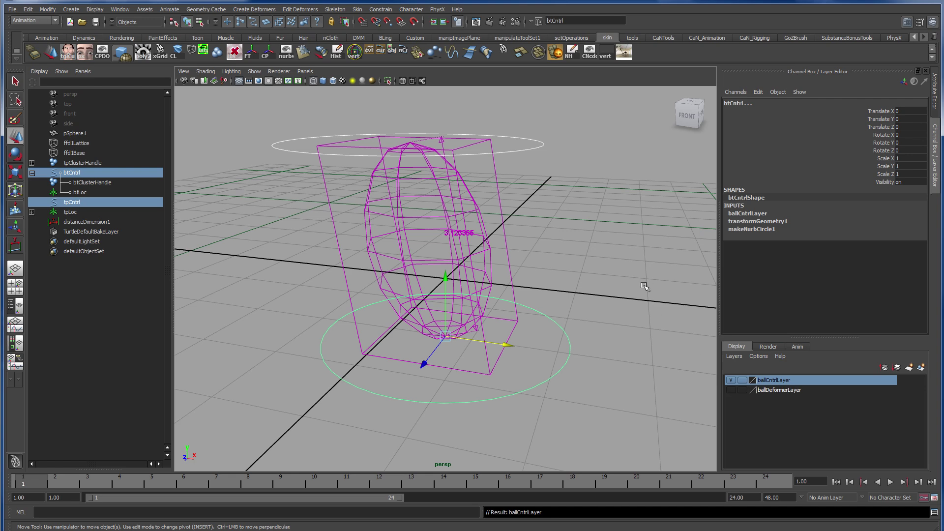
pyautogui.click(508, 283)
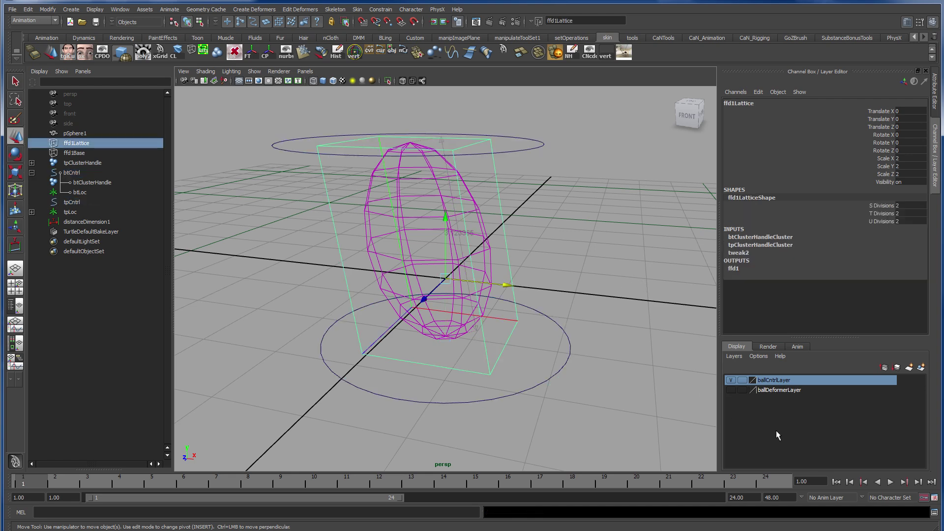
pyautogui.rightClick(777, 390)
pyautogui.click(810, 405)
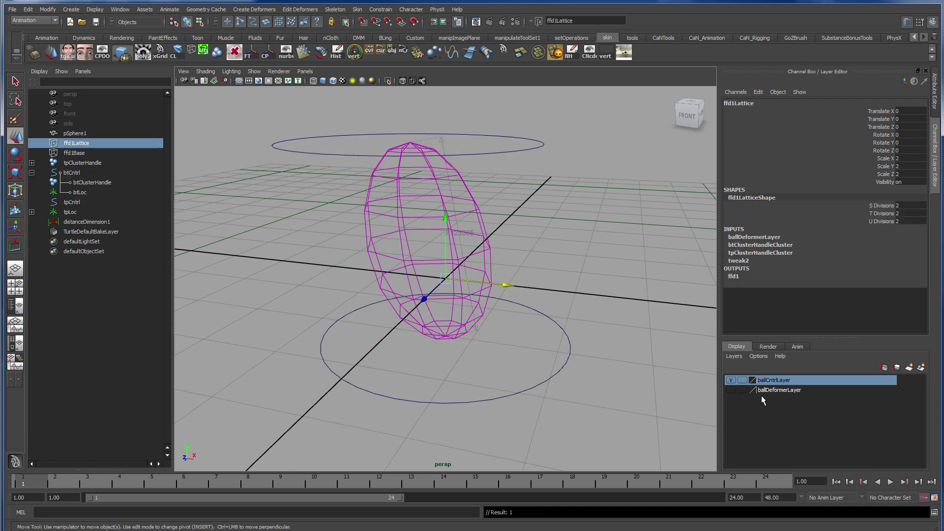
# Check that both control circles can be selected, and switch the perspective view's background to black.
pyautogui.click(557, 373)
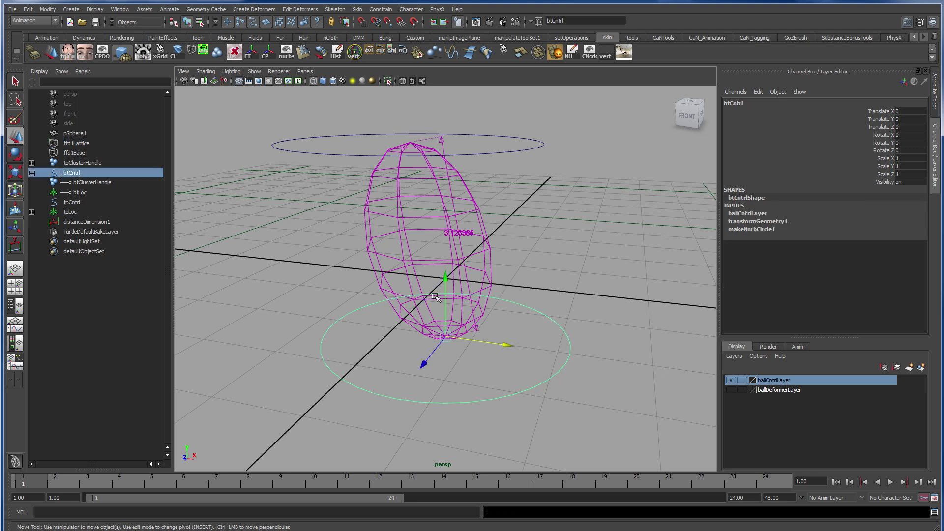
pyautogui.click(499, 138)
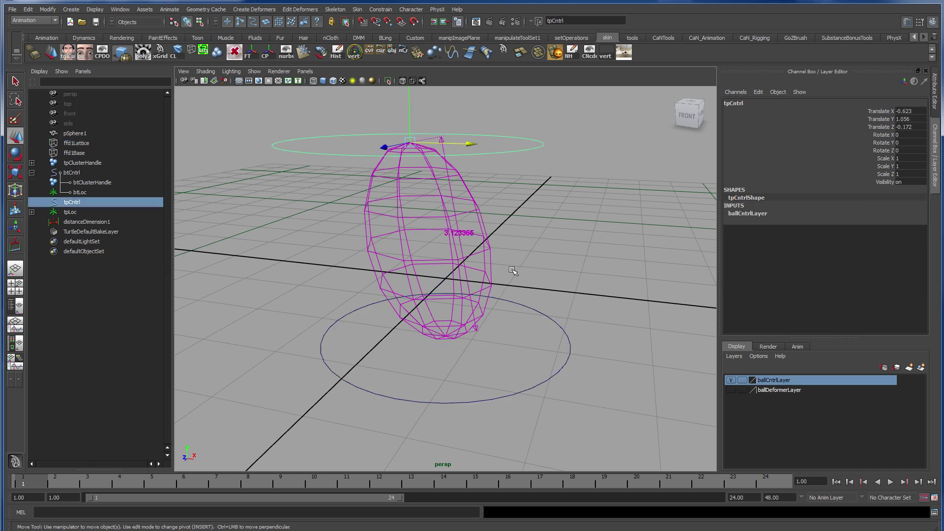
pyautogui.click(570, 376)
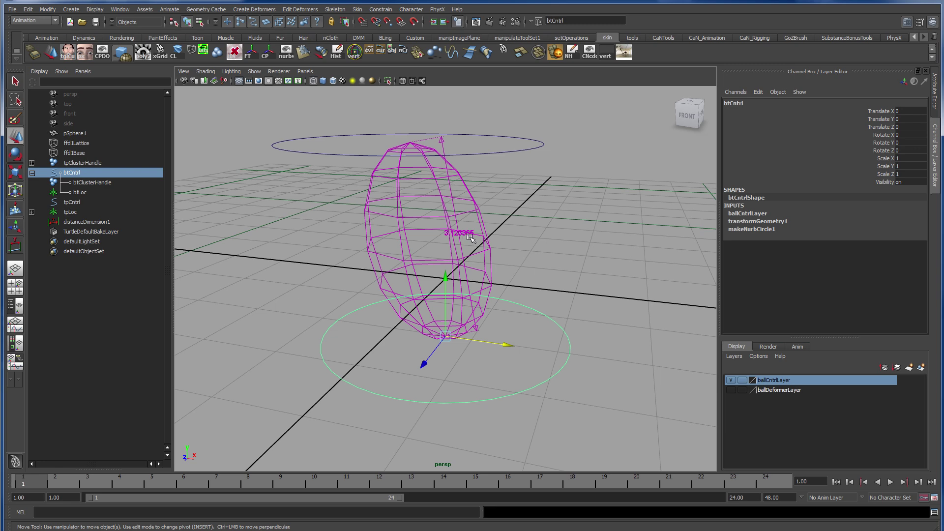
pyautogui.hotkey('alt', 'b')
pyautogui.hotkey('alt', 'b')
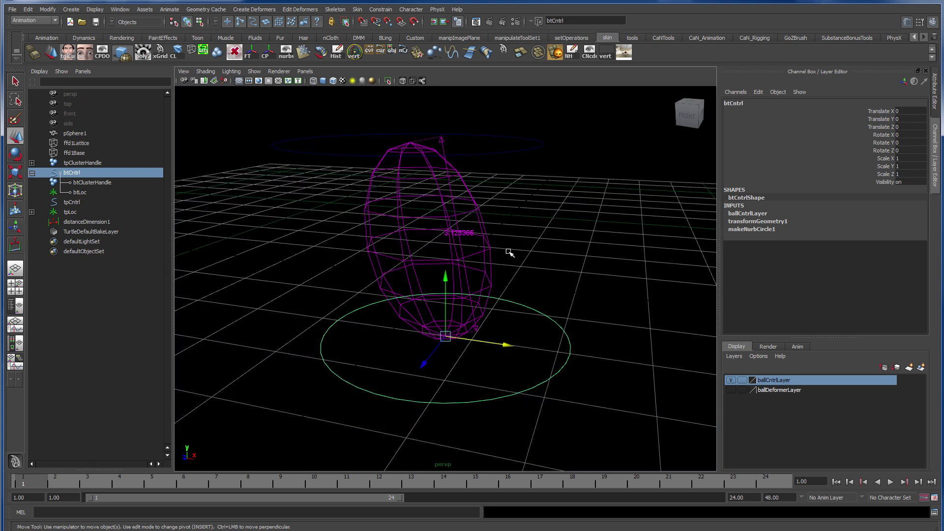
# Reset all translate and rotate values of btCntrl and tpCntrl to 0.
pyautogui.keyDown('alt'); pyautogui.moveTo(568, 276); pyautogui.dragTo(603, 302); pyautogui.keyUp('alt')
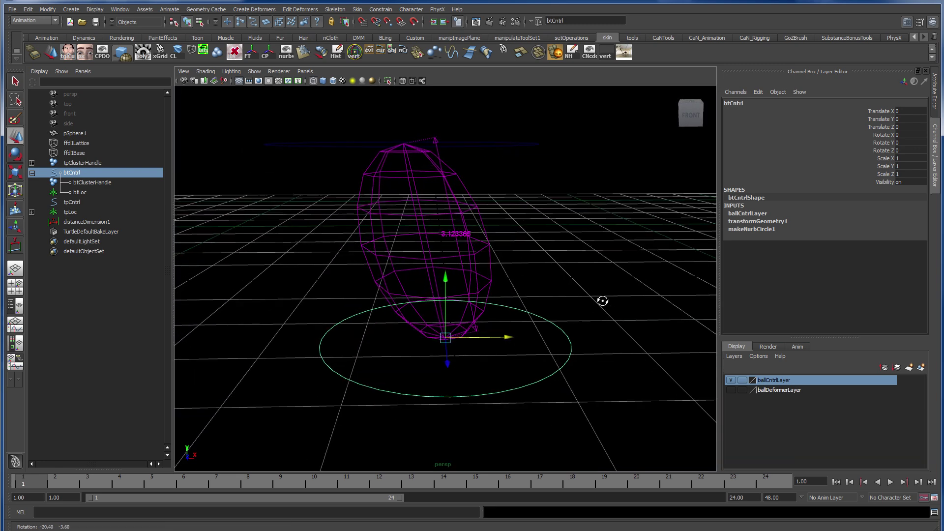
pyautogui.keyDown('shift'); pyautogui.click(502, 144); pyautogui.keyUp('shift')
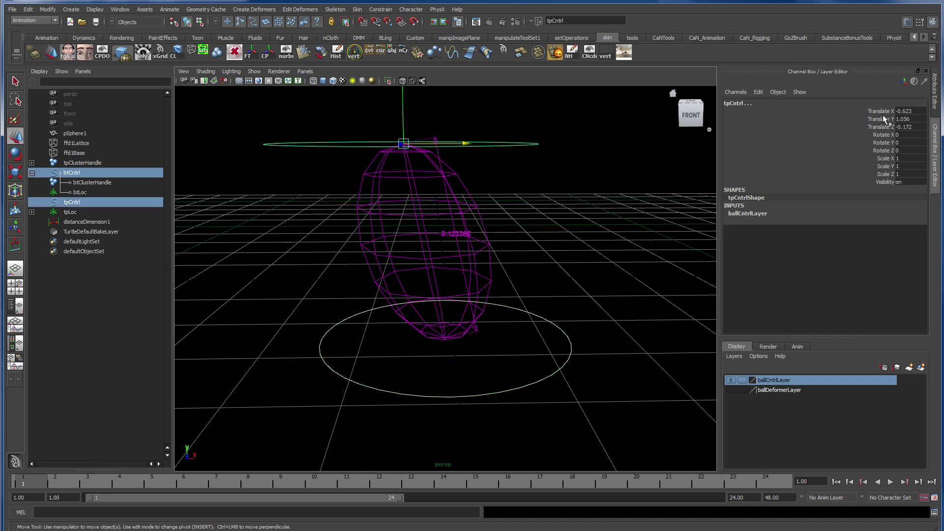
pyautogui.moveTo(907, 112); pyautogui.dragTo(909, 150)
pyautogui.press('Return')
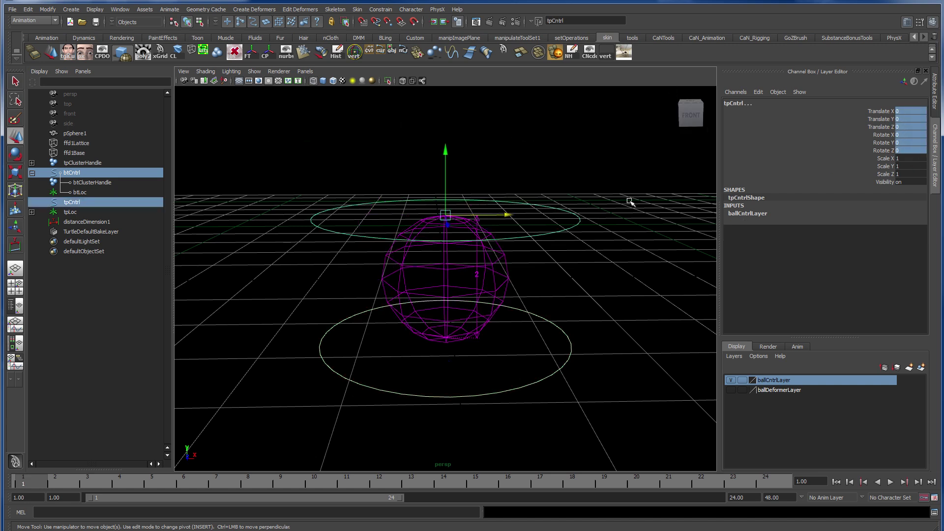
# Select only the tpCntrl circle, open the Expression Editor, and filter its list by expression name.
pyautogui.keyDown('alt'); pyautogui.moveTo(628, 200); pyautogui.dragTo(533, 256); pyautogui.keyUp('alt')
pyautogui.click(572, 292)
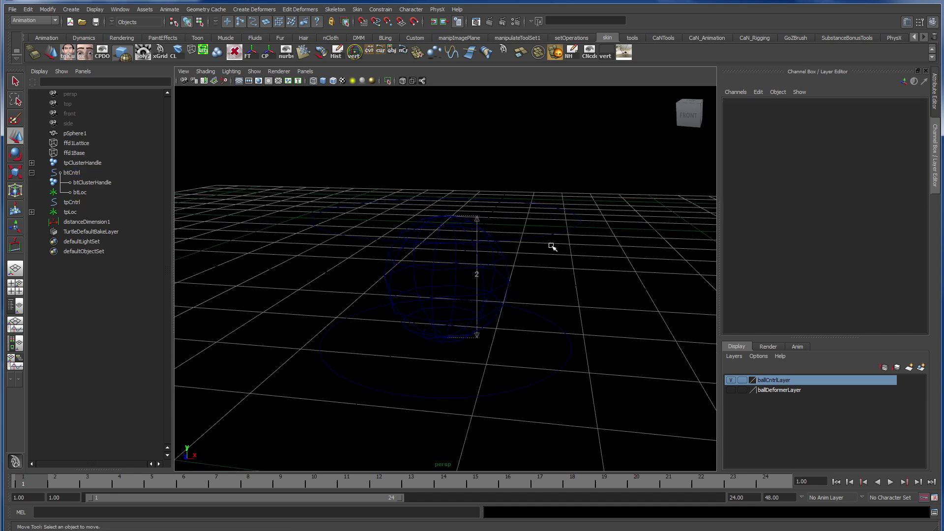
pyautogui.click(543, 229)
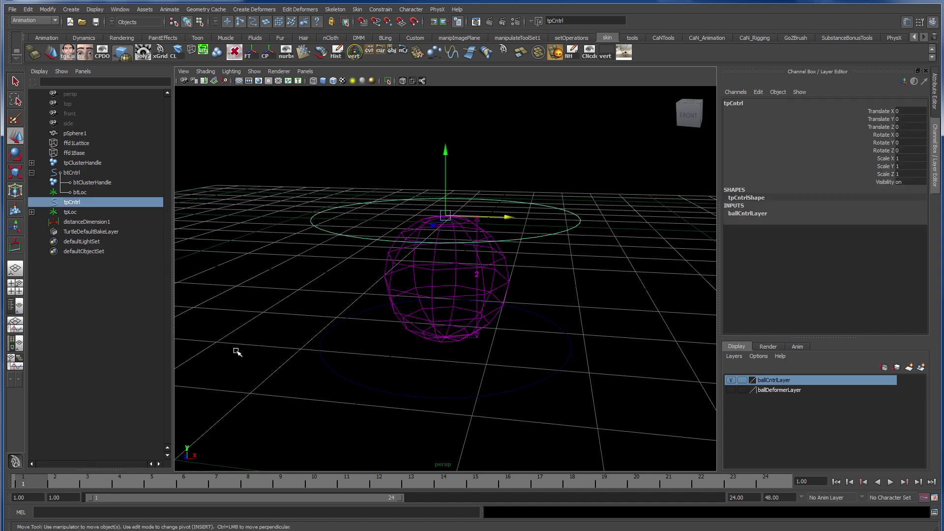
pyautogui.click(123, 10)
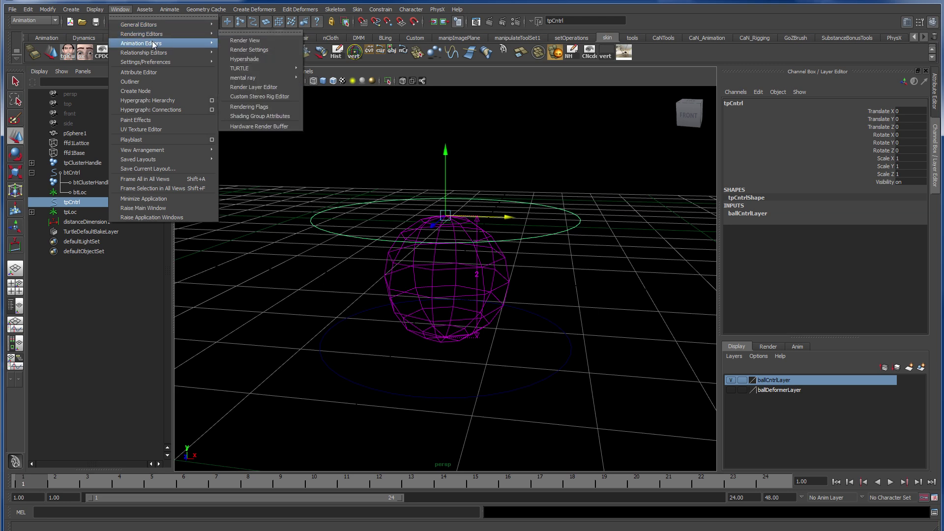
pyautogui.moveTo(154, 60)
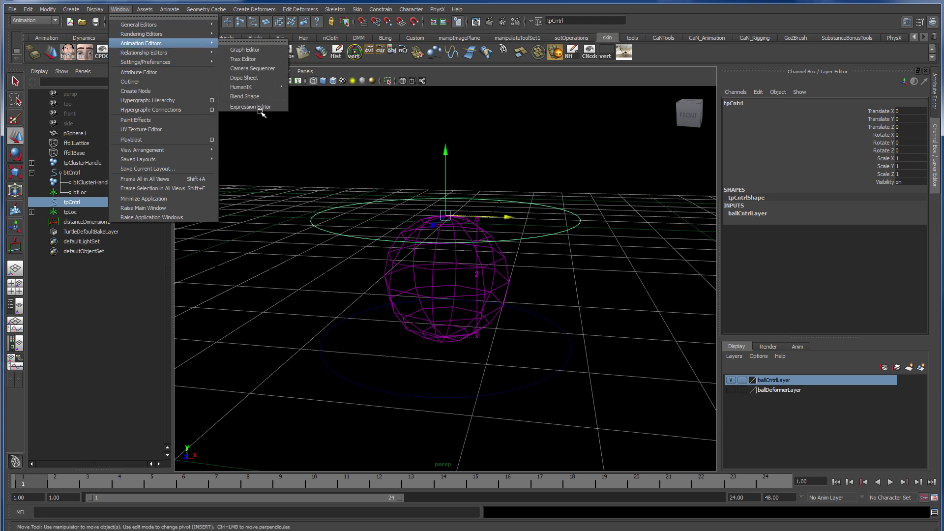
pyautogui.click(260, 108)
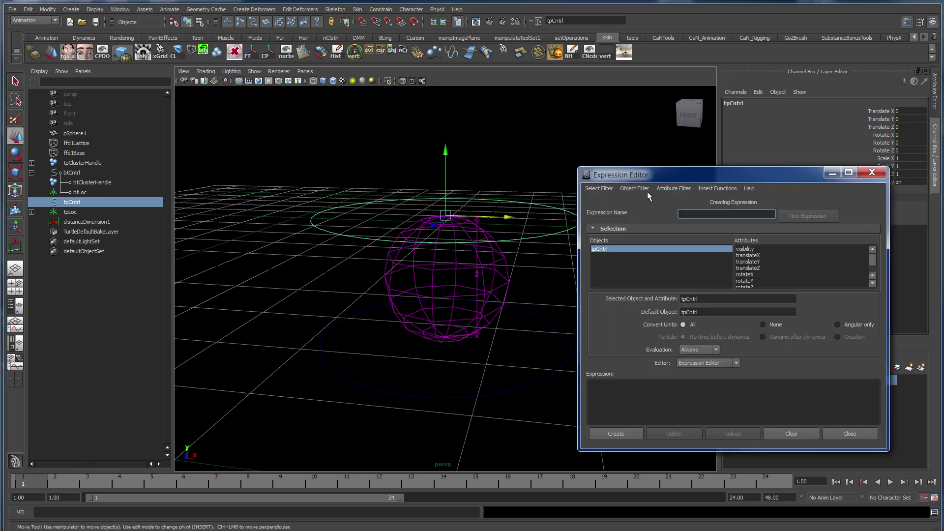
pyautogui.moveTo(652, 175); pyautogui.dragTo(117, 209)
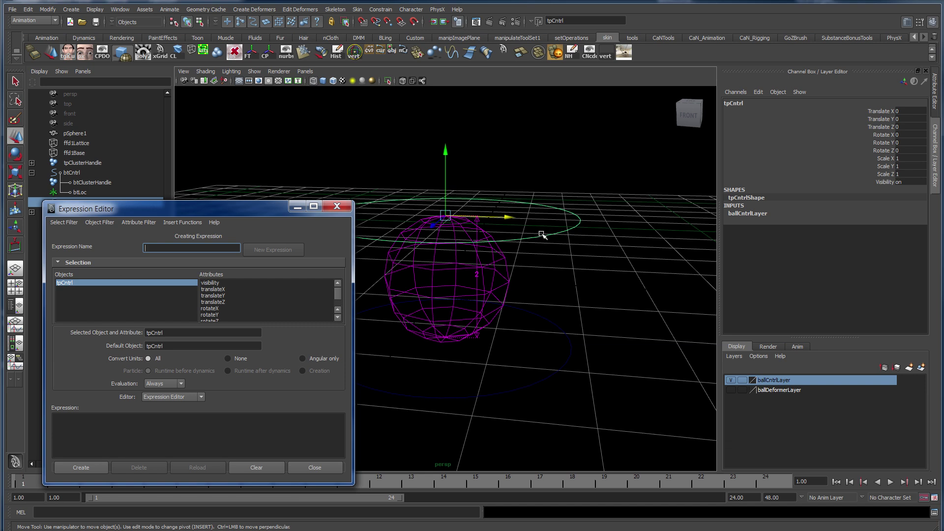
pyautogui.click(61, 222)
pyautogui.click(69, 238)
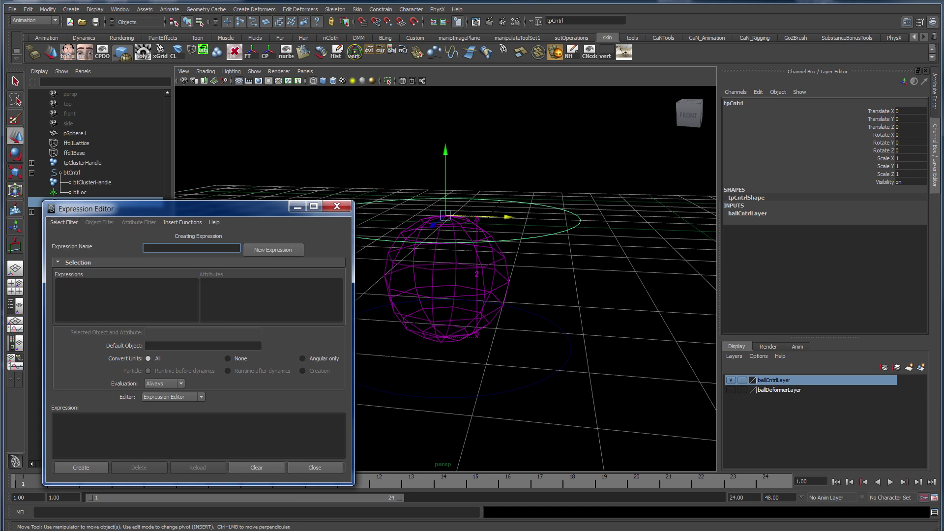
pyautogui.moveTo(173, 214); pyautogui.dragTo(199, 241)
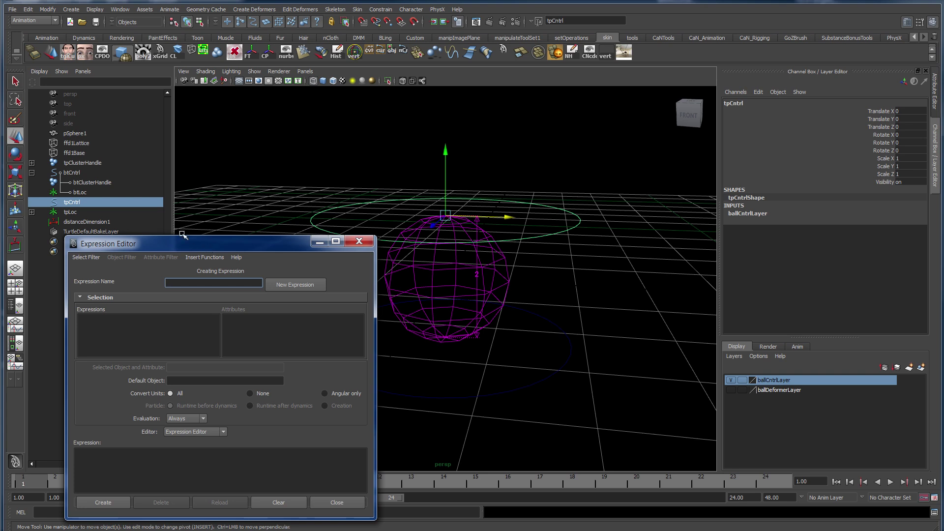
# Select tpClusterHandle, open the Script Editor and copy the object's name from the logged select command.
pyautogui.click(77, 163)
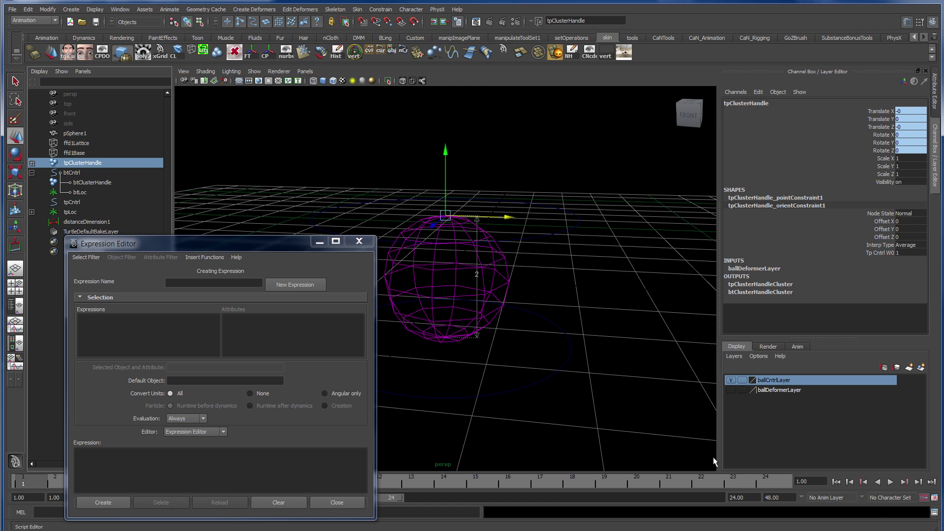
pyautogui.click(934, 512)
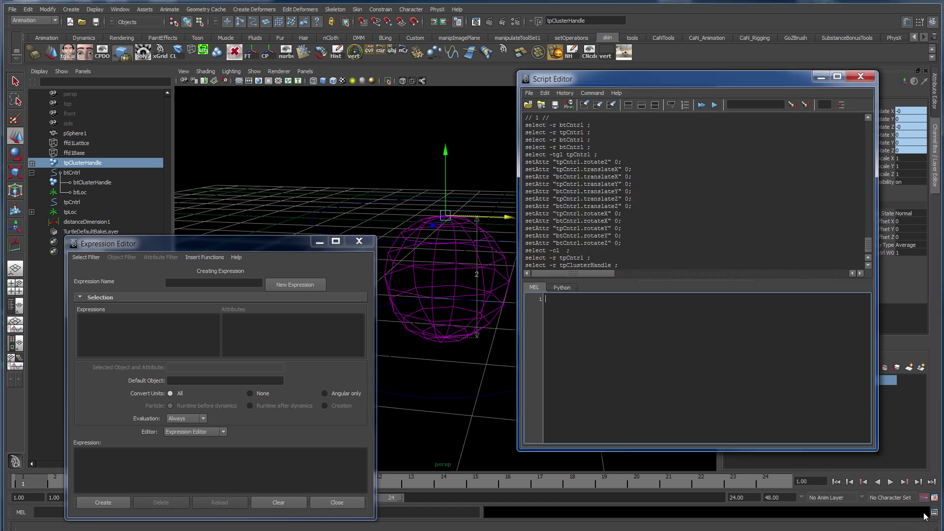
pyautogui.doubleClick(593, 265)
pyautogui.hotkey('ctrl', 'c')
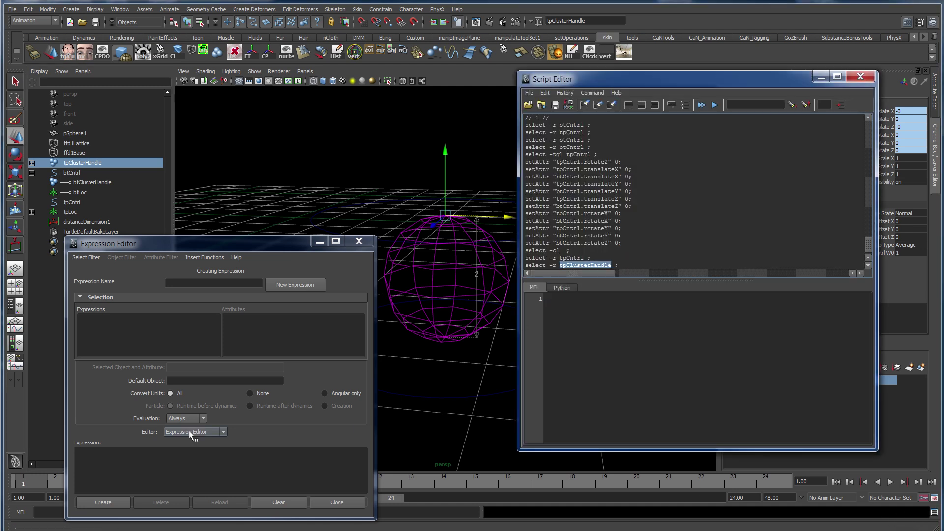
# Name the expression exp1 and start its code with "tpClusterHandle.scaleX =".
pyautogui.click(189, 465)
pyautogui.click(195, 283)
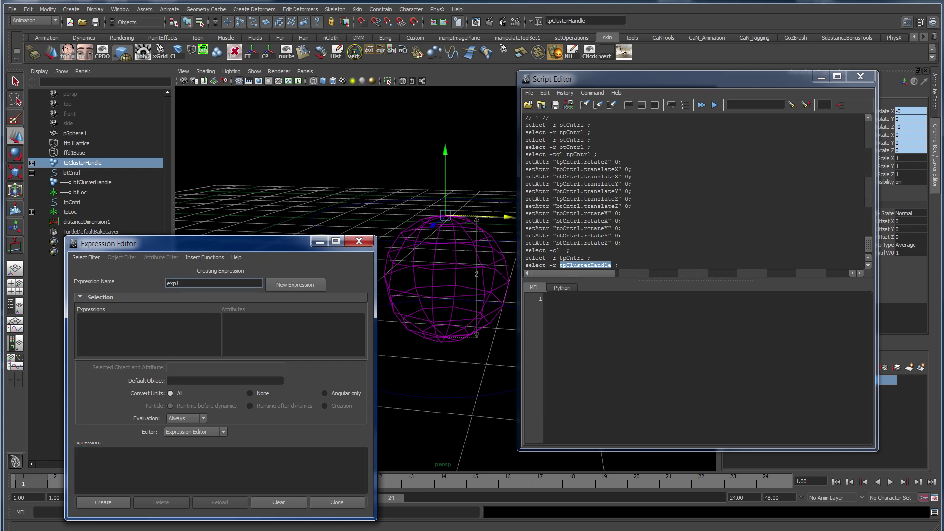
pyautogui.click(78, 454)
pyautogui.hotkey('ctrl', 'v')
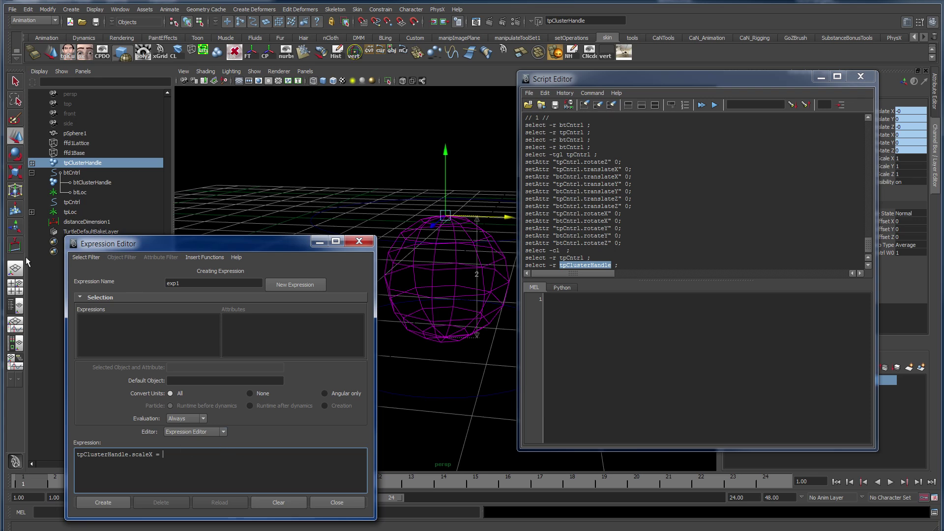
# Select distanceDimension1 and examine the attributes of its shape node in the Attribute Editor.
pyautogui.click(72, 222)
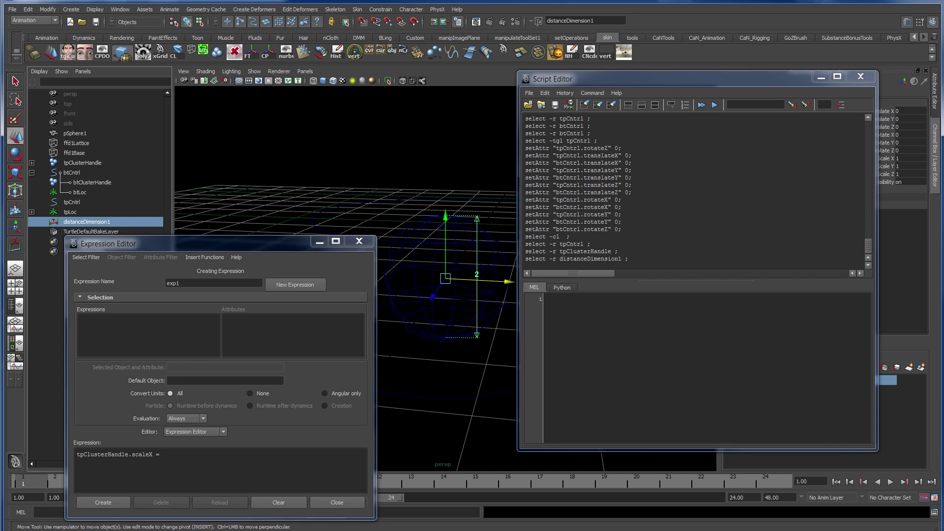
pyautogui.click(935, 100)
pyautogui.click(670, 99)
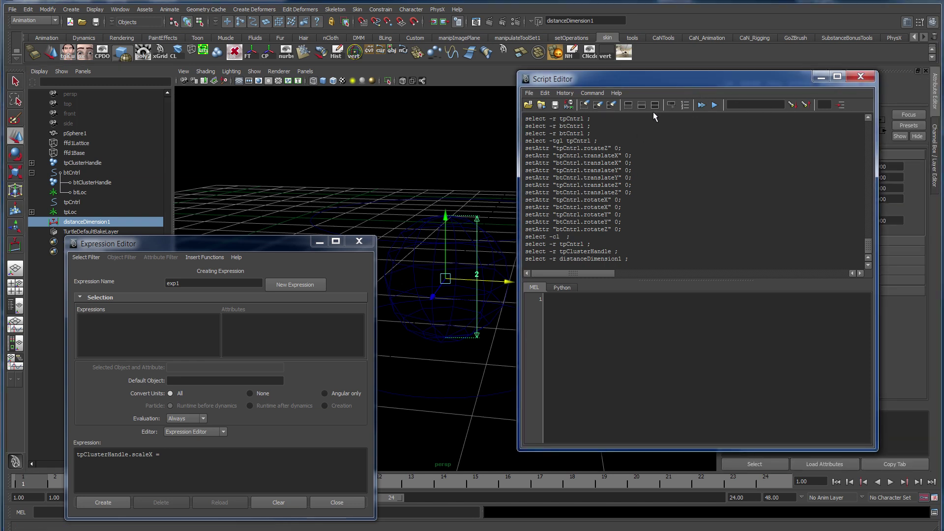
pyautogui.moveTo(651, 83); pyautogui.dragTo(499, 202)
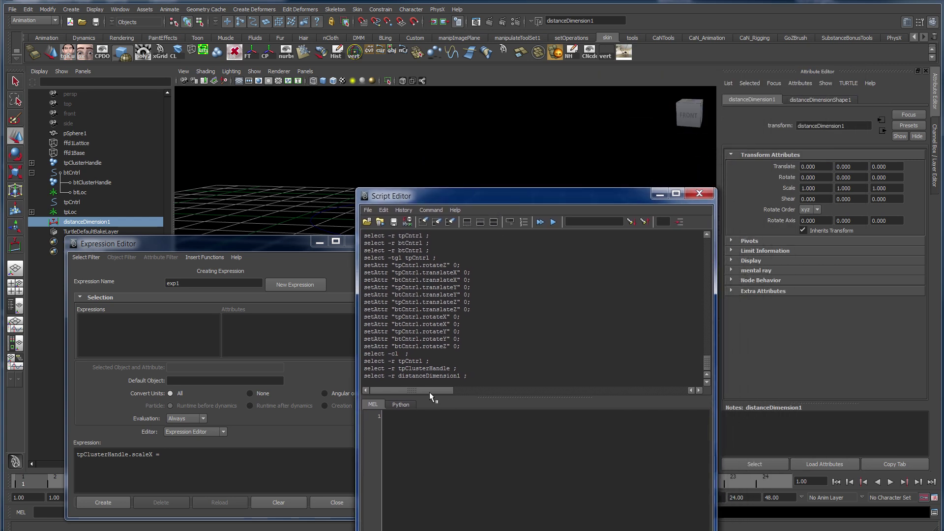
pyautogui.click(821, 100)
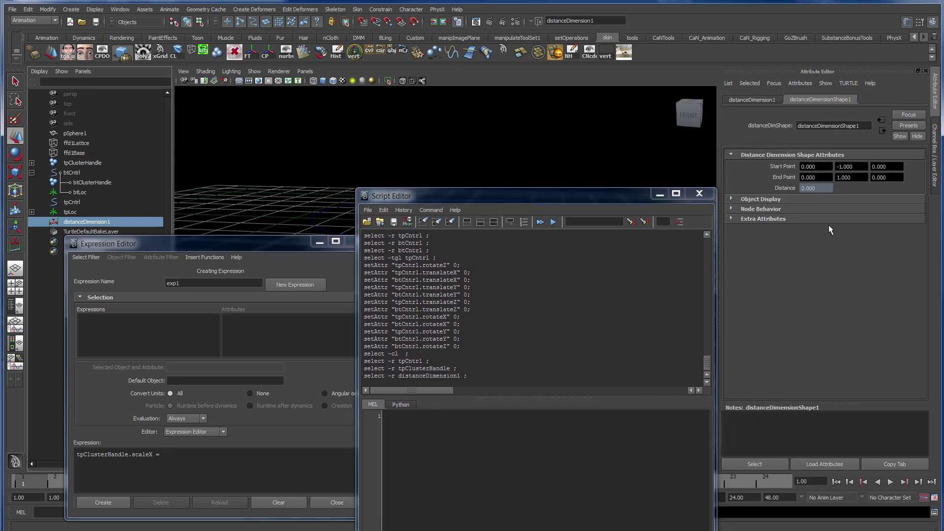
pyautogui.click(771, 466)
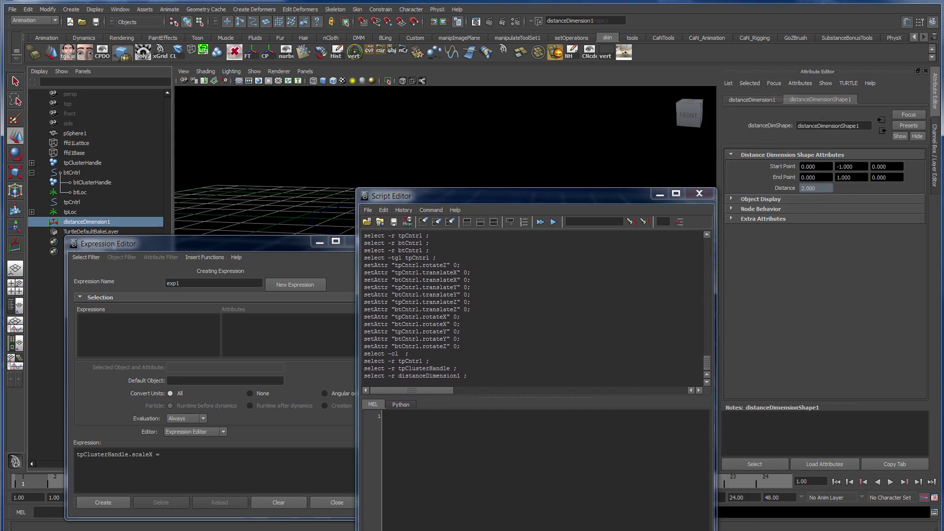
pyautogui.click(79, 223)
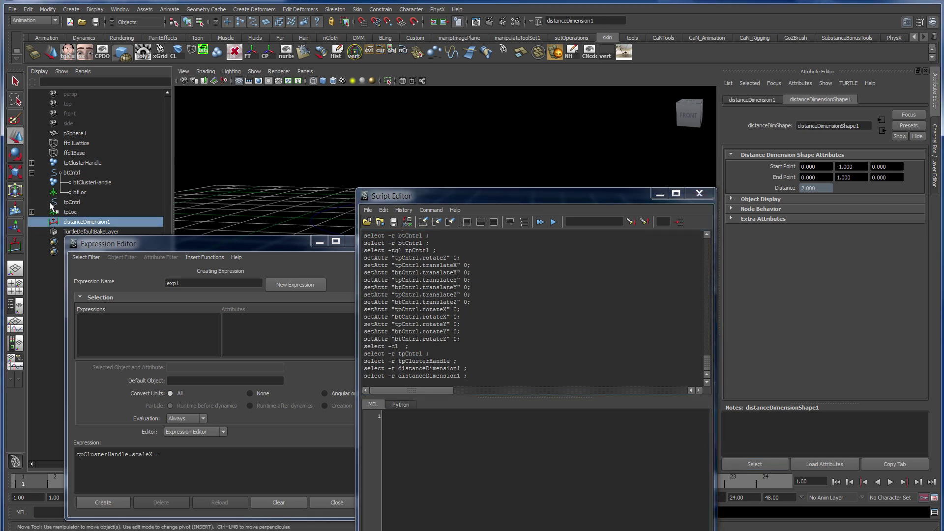
# Show shape nodes in the Outliner, expand distanceDimension1 and select distanceDimensionShape1.
pyautogui.click(39, 72)
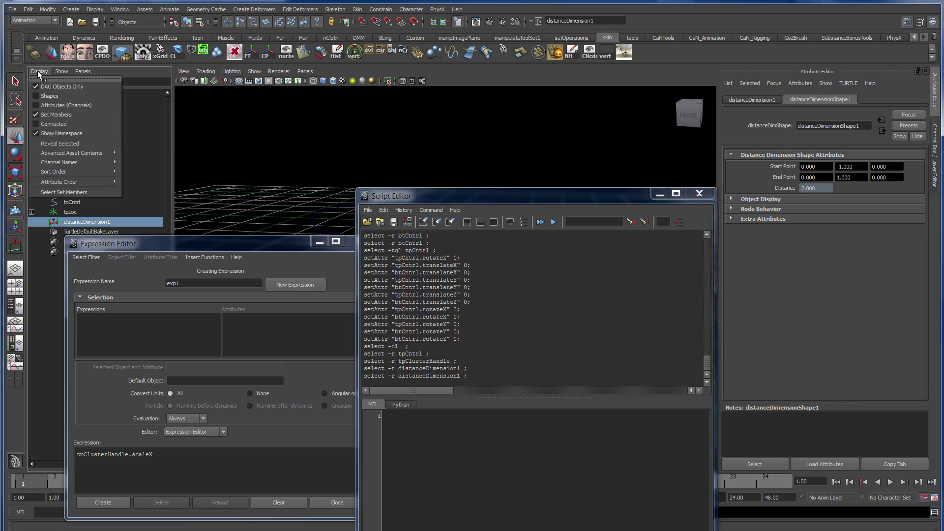
pyautogui.click(46, 95)
pyautogui.click(32, 232)
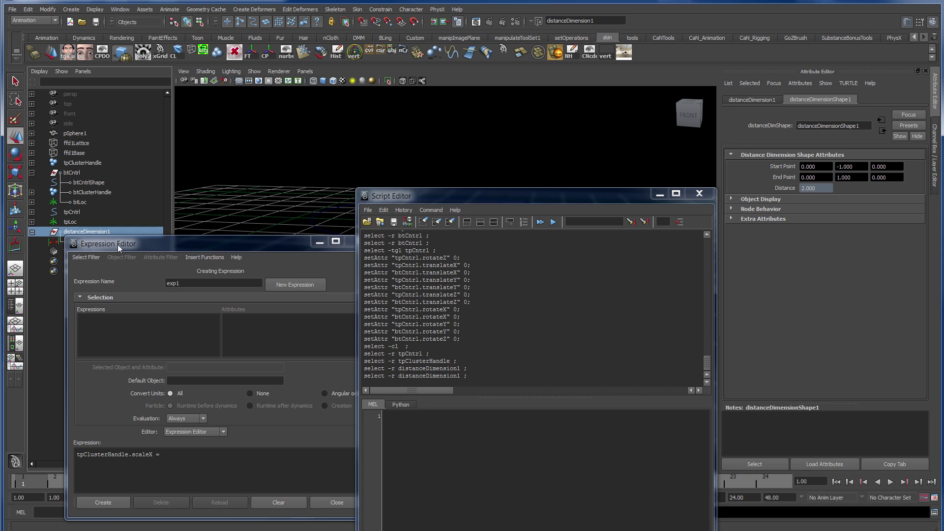
pyautogui.moveTo(117, 244); pyautogui.dragTo(122, 272)
pyautogui.click(97, 239)
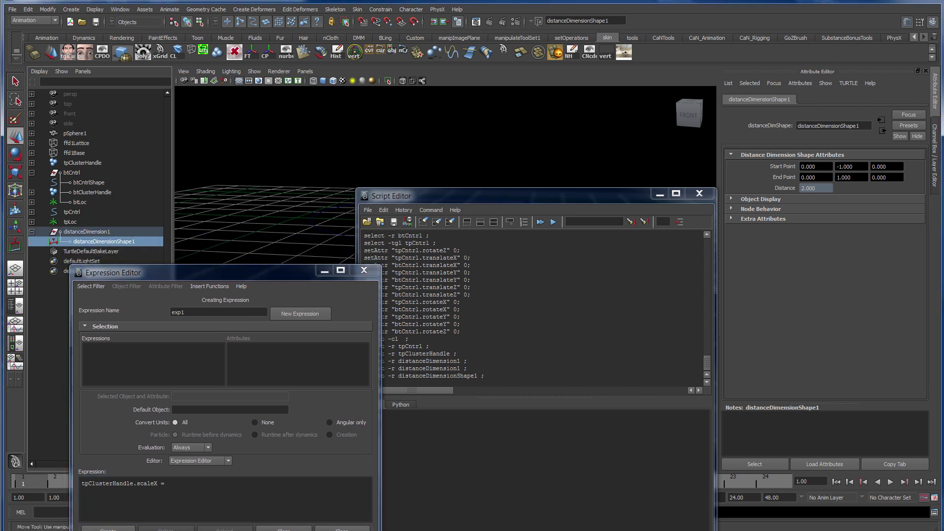
# Copy distanceDimensionShape1 from the logged select command and paste it after the equals sign in the expression.
pyautogui.doubleClick(438, 376)
pyautogui.hotkey('ctrl', 'c')
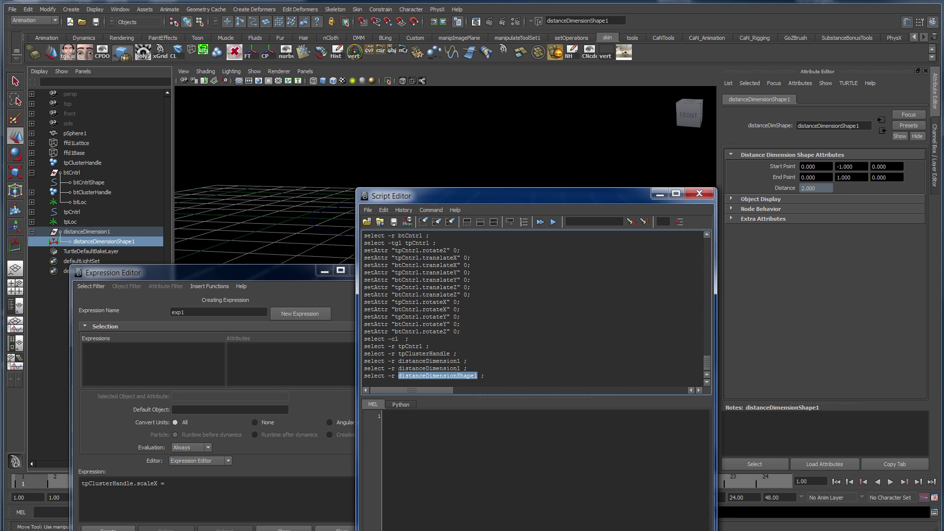
pyautogui.click(295, 484)
pyautogui.hotkey('ctrl', 'v')
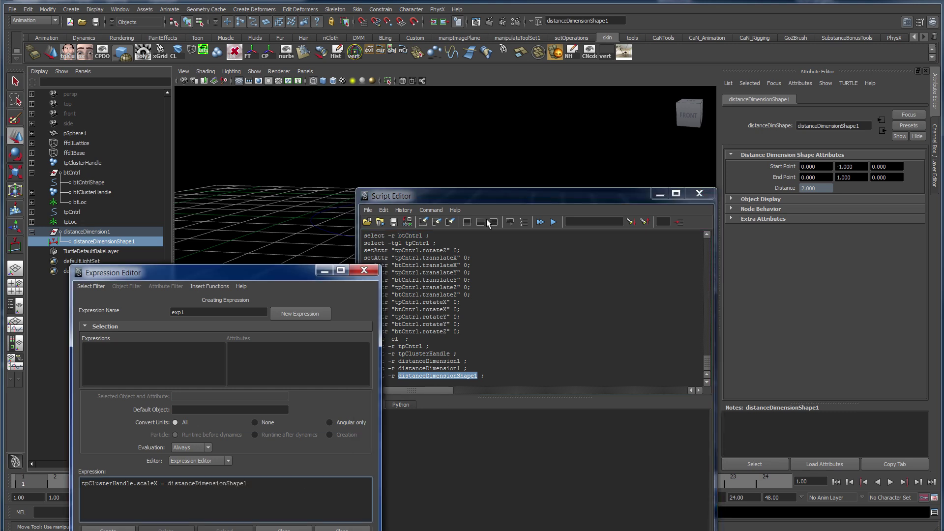
# Show attribute channels in the Outliner, expand distanceDimensionShape1 and select its Distance attribute.
pyautogui.moveTo(487, 199); pyautogui.dragTo(520, 151)
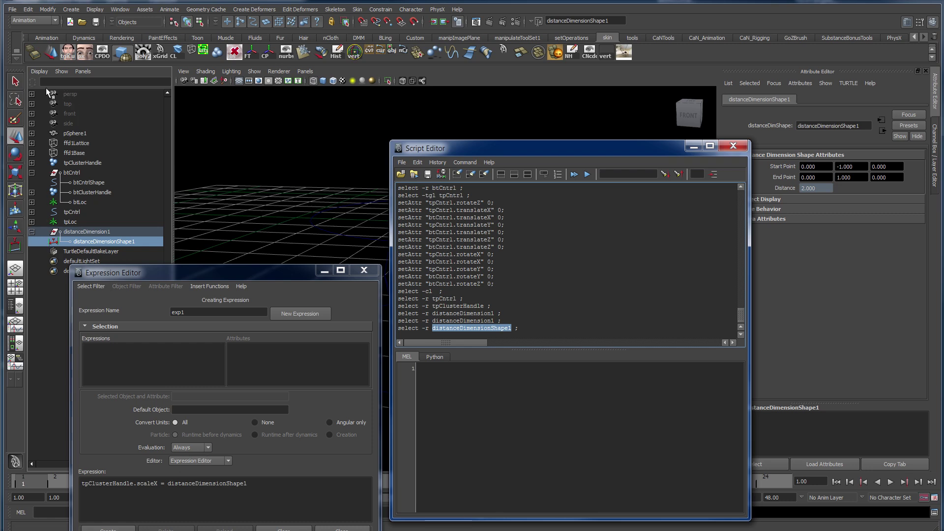
pyautogui.click(43, 70)
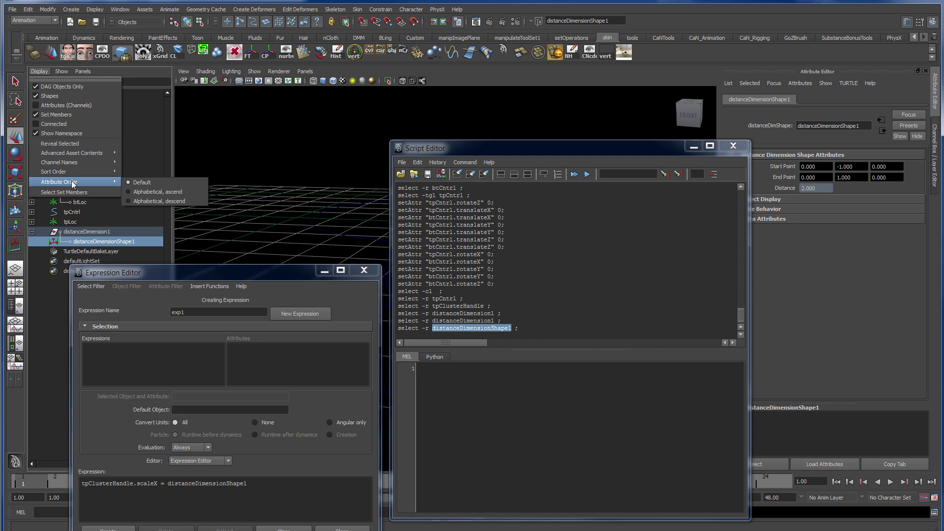
pyautogui.moveTo(71, 164)
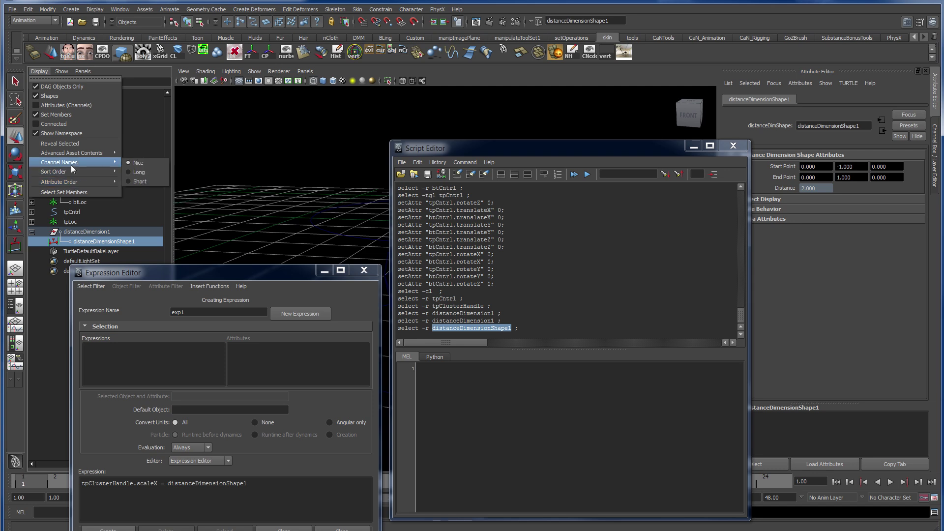
pyautogui.click(63, 102)
pyautogui.click(39, 242)
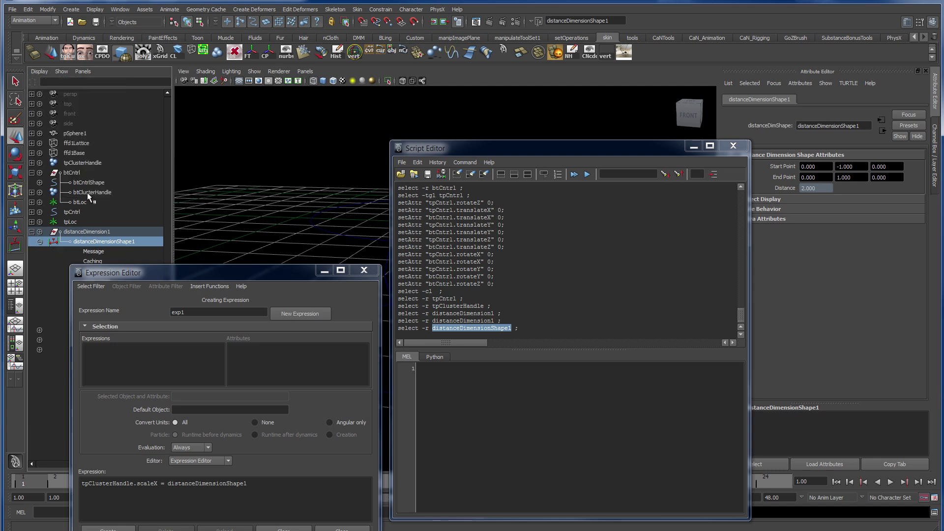
pyautogui.moveTo(126, 276); pyautogui.dragTo(200, 255)
pyautogui.click(87, 418)
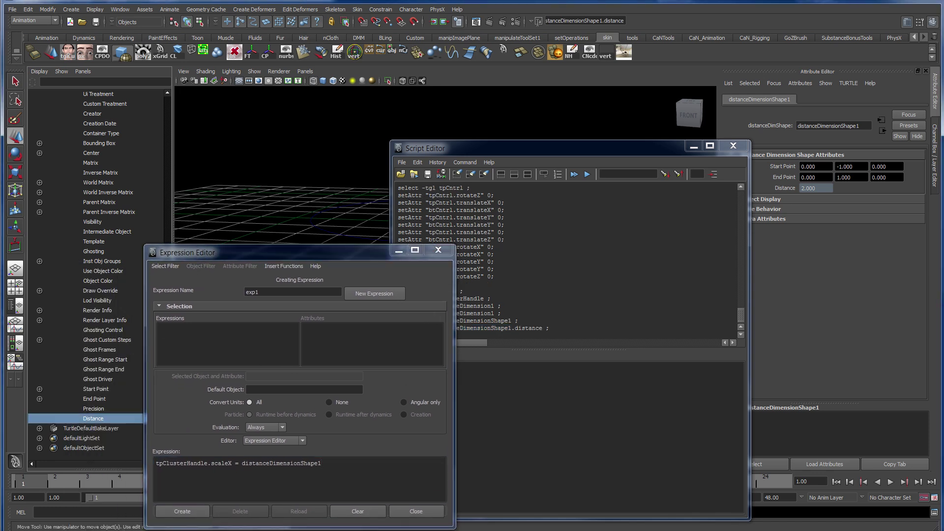
# Complete the expression as tpClusterHandle.scaleX = distanceDimensionShape1.distance, using the attribute name copied from the Script Editor log.
pyautogui.doubleClick(529, 328)
pyautogui.tripleClick(528, 328)
pyautogui.click(529, 328)
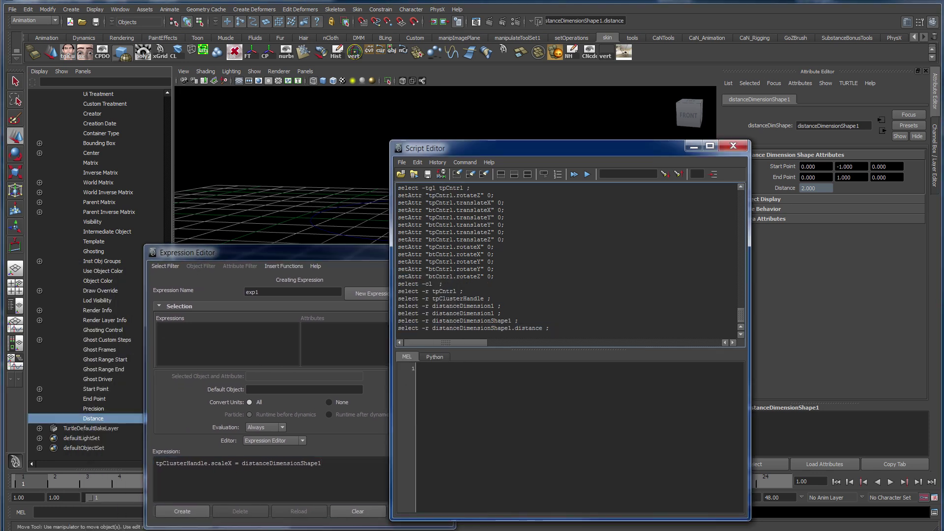
pyautogui.moveTo(432, 328); pyautogui.dragTo(540, 328)
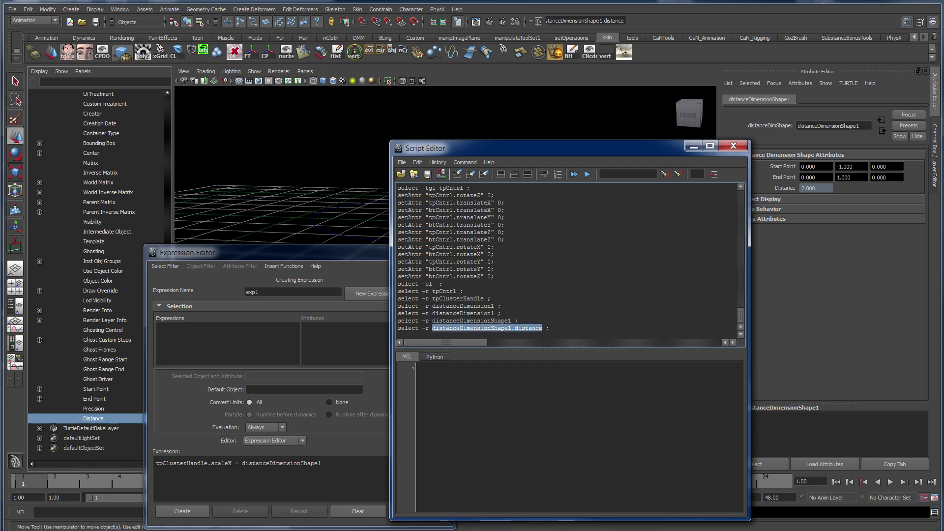
pyautogui.doubleClick(281, 464)
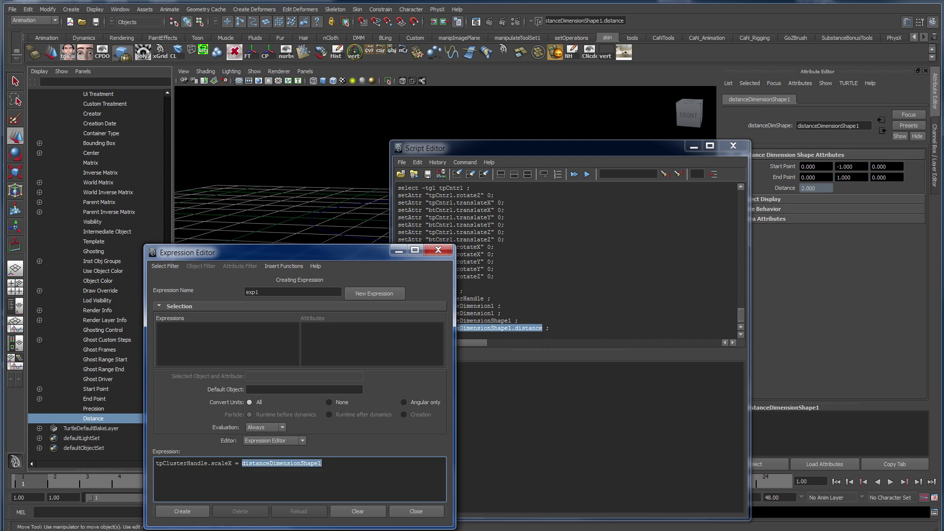
pyautogui.write('distanceDimensionShape1.distance')
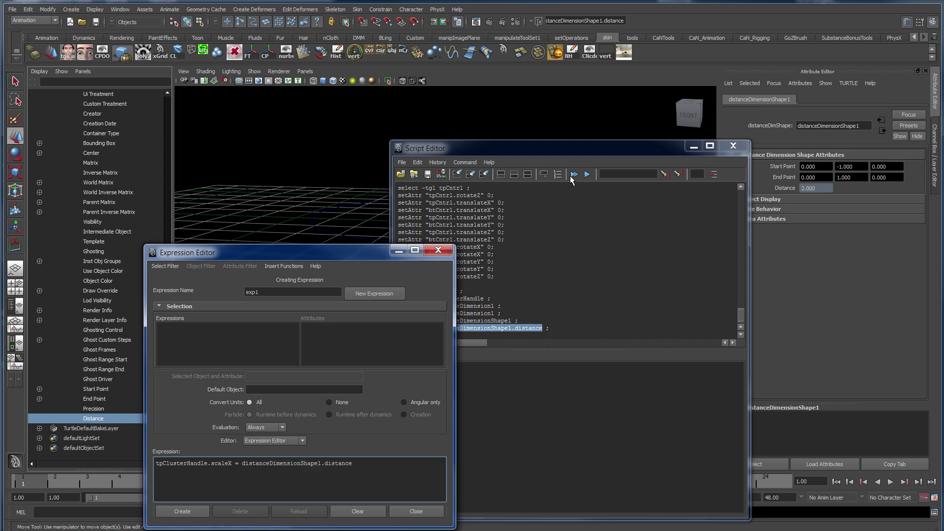
# Move both editor windows clear of the sphere and switch the perspective view's background to the blue-grey gradient.
pyautogui.moveTo(594, 151); pyautogui.dragTo(816, 184)
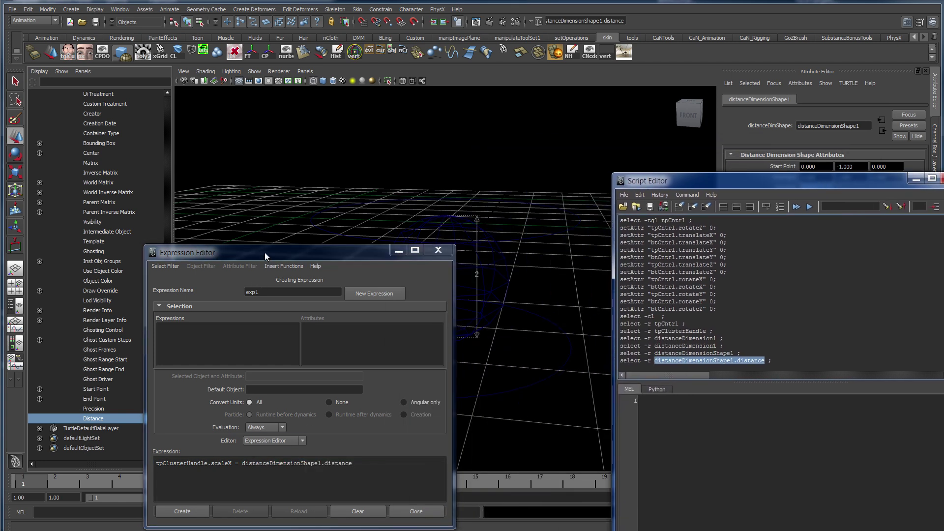
pyautogui.moveTo(265, 252); pyautogui.dragTo(185, 246)
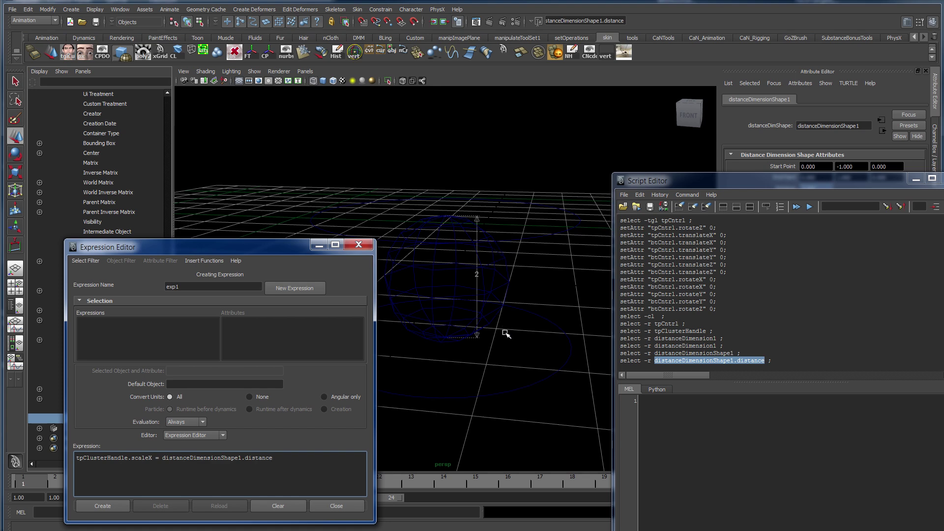
pyautogui.keyDown('alt'); pyautogui.click(549, 353); pyautogui.keyUp('alt')
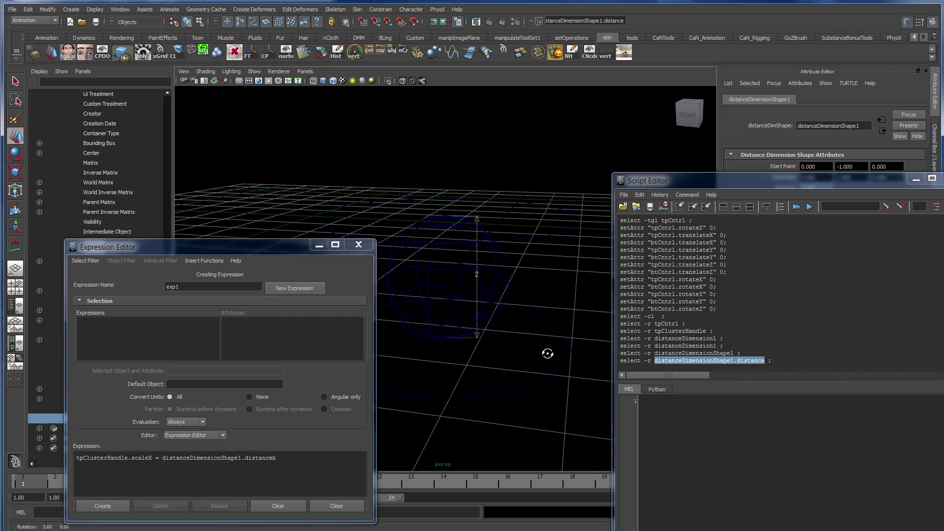
pyautogui.hotkey('alt', 'b')
pyautogui.hotkey('alt', 'b')
pyautogui.hotkey('alt', 'b')
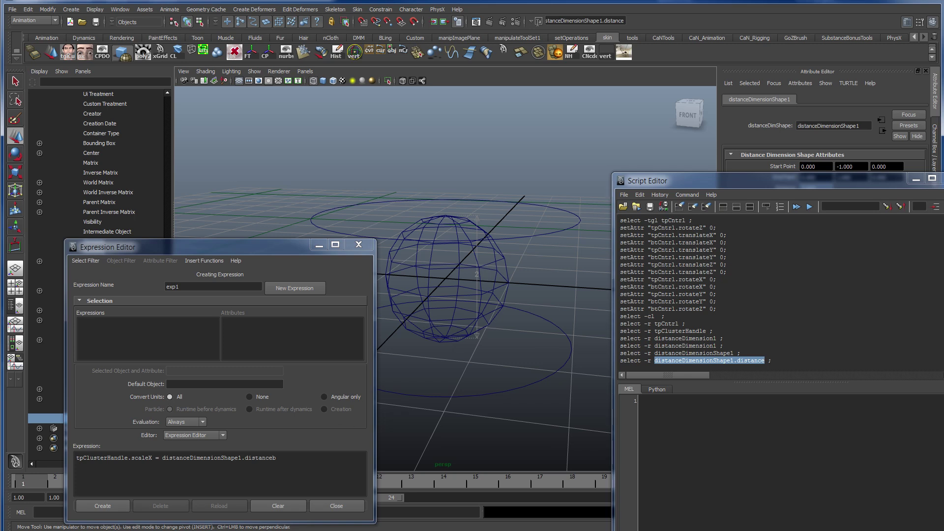
# Remove the stray "b" at the end of the expression and create exp1.
pyautogui.click(276, 457)
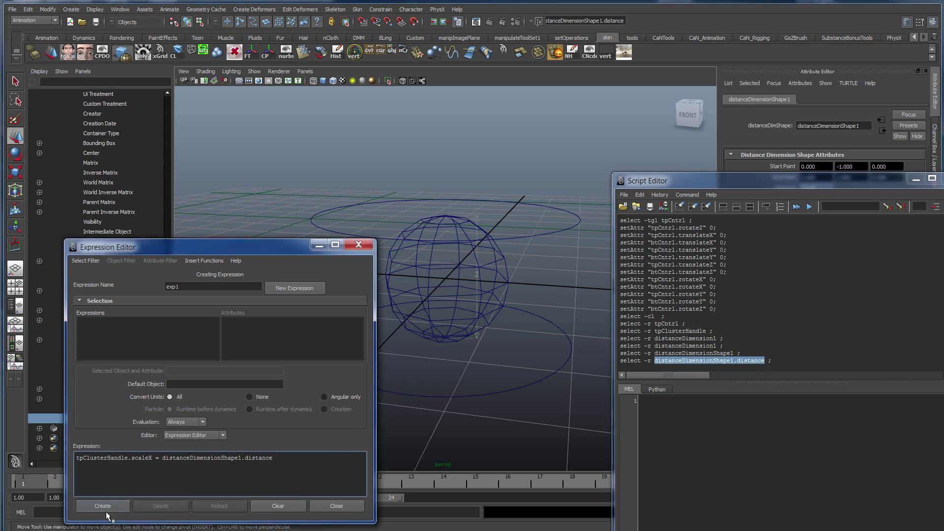
pyautogui.hotkey('ctrl', 'a')
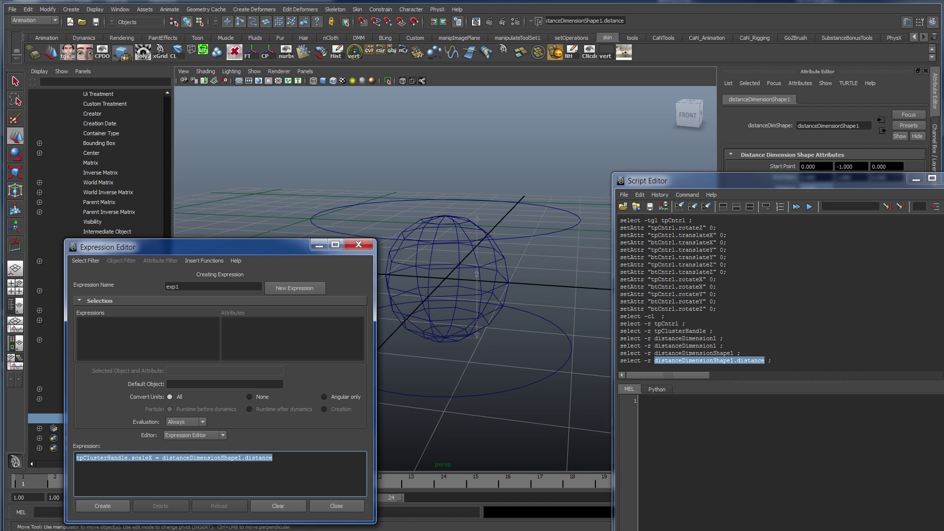
pyautogui.click(98, 505)
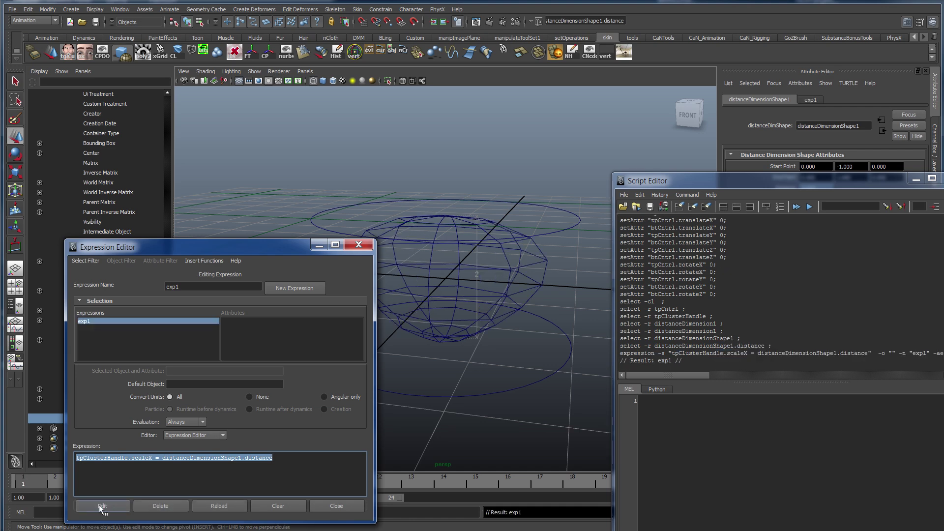
# Select the tpCntrl circle above the sphere and undo the accidental deselection.
pyautogui.moveTo(550, 270)
pyautogui.keyDown('alt'); pyautogui.mouseDown()
pyautogui.moveTo(552, 320)
pyautogui.moveTo(549, 280)
pyautogui.moveTo(558, 278)
pyautogui.mouseUp(); pyautogui.keyUp('alt')
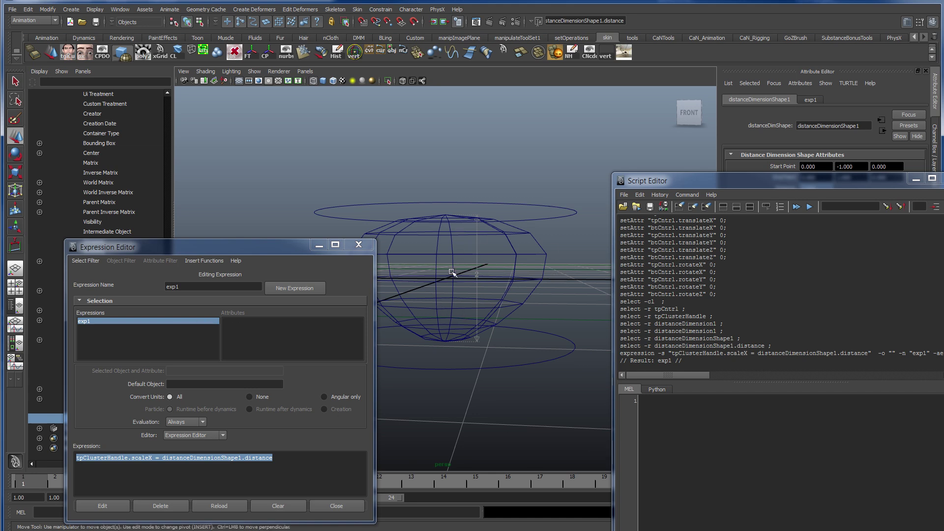
pyautogui.click(548, 218)
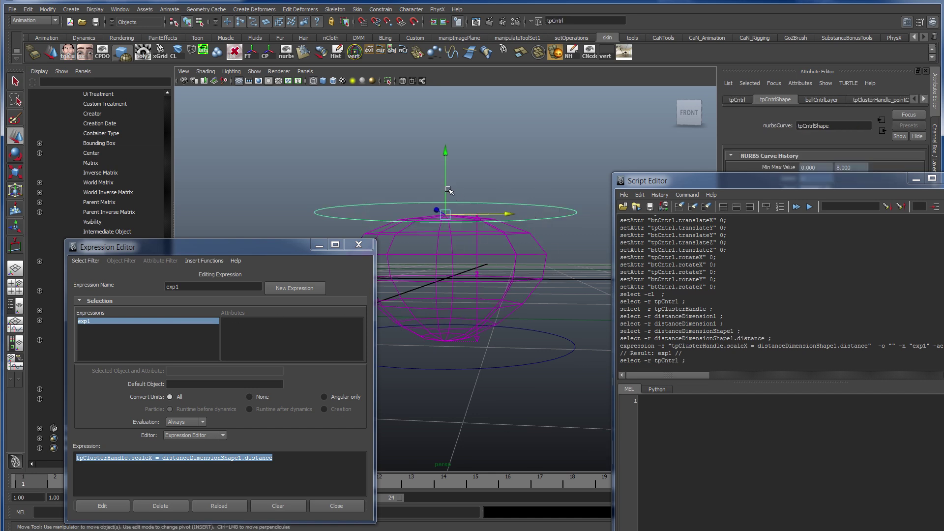
pyautogui.click(446, 171)
pyautogui.hotkey('ctrl', 'z')
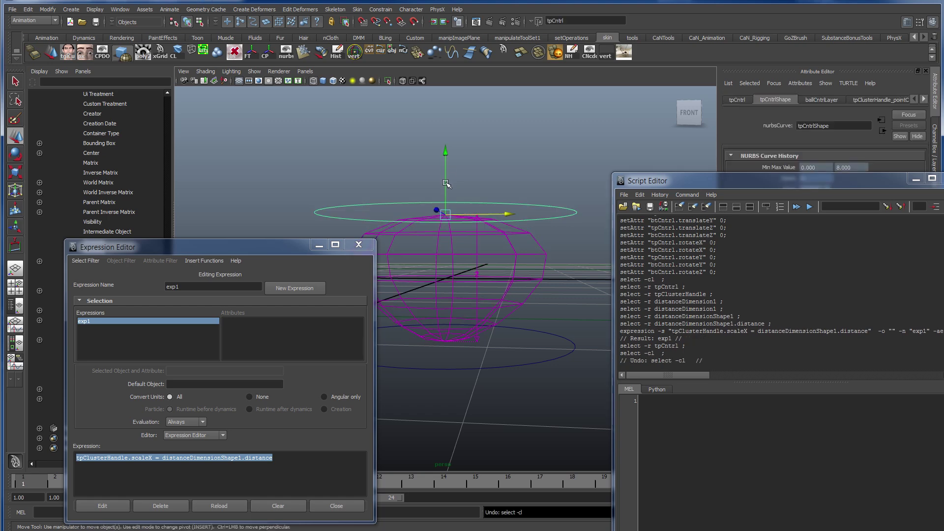
# Test-raise the tpCntrl circle, undo the move, and change exp1 to tpClusterHandle.scaleX = 2/distanceDimensionShape1.distance.
pyautogui.moveTo(445, 183); pyautogui.dragTo(442, 104)
pyautogui.hotkey('ctrl', 'z')
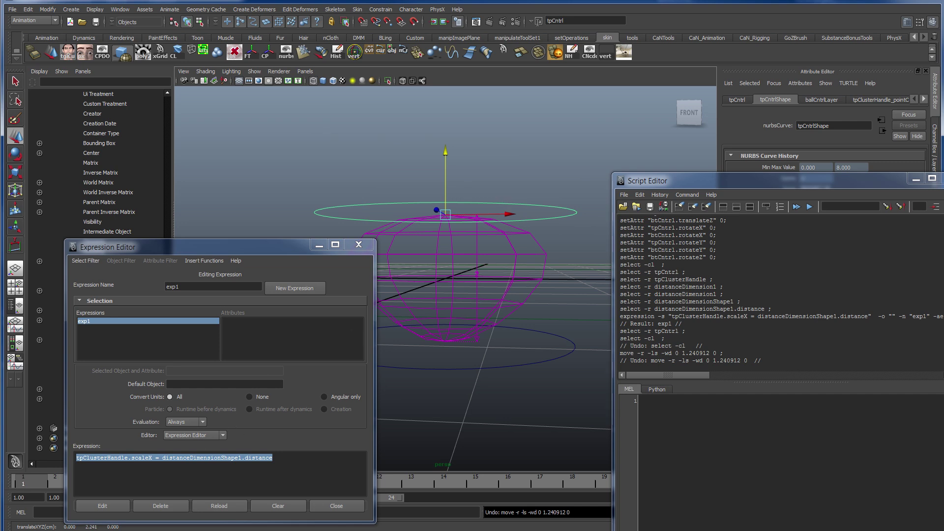
pyautogui.click(228, 458)
pyautogui.write('2/')
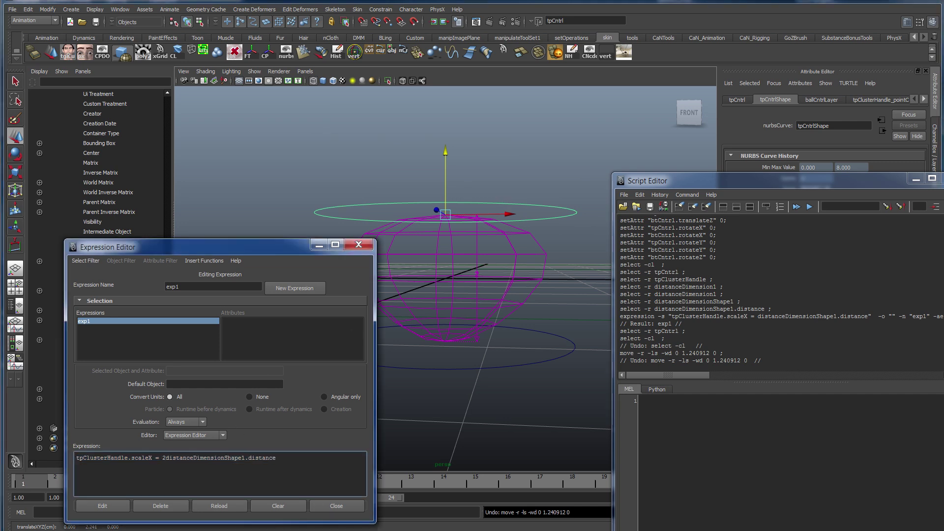
pyautogui.click(111, 503)
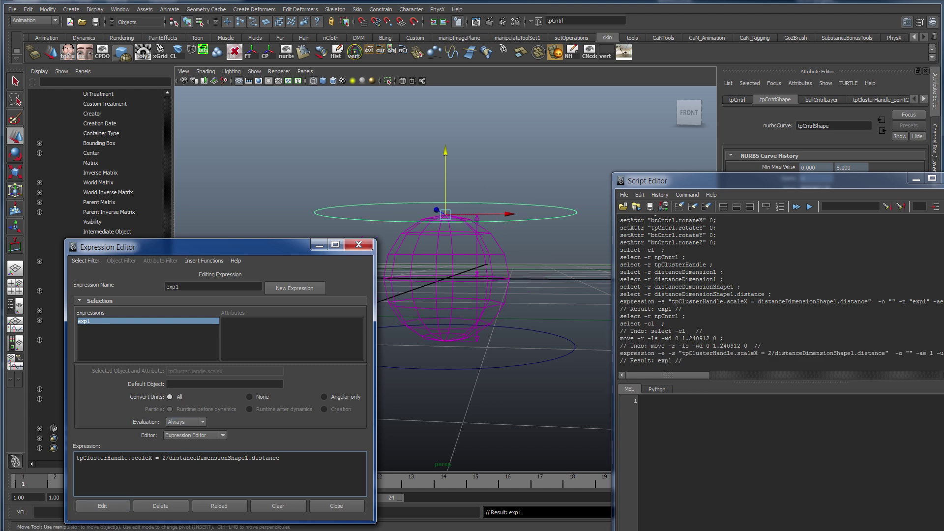
# Copy exp1's text into a new expression named exp2 and create it as tpClusterHandle.scaleZ = 2/distanceDimensionShape1.distance.
pyautogui.tripleClick(208, 458)
pyautogui.hotkey('ctrl', 'c')
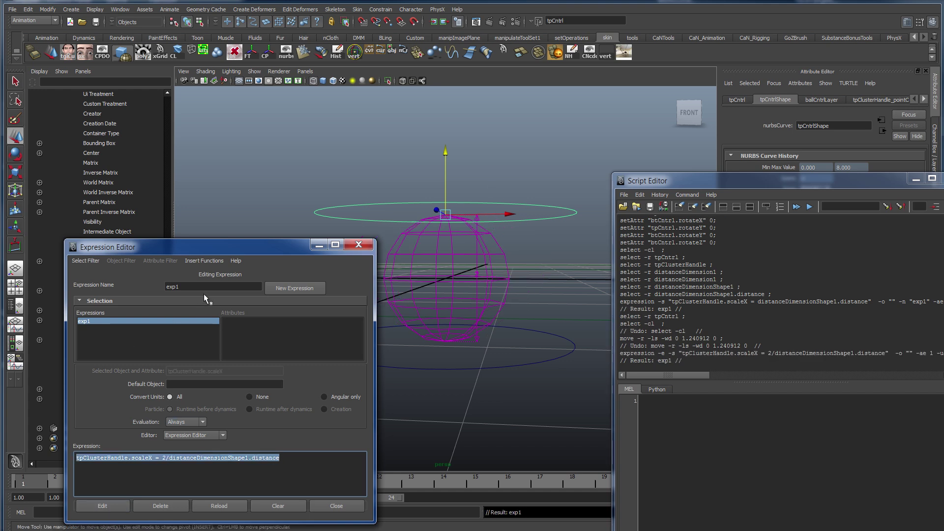
pyautogui.click(205, 286)
pyautogui.click(285, 288)
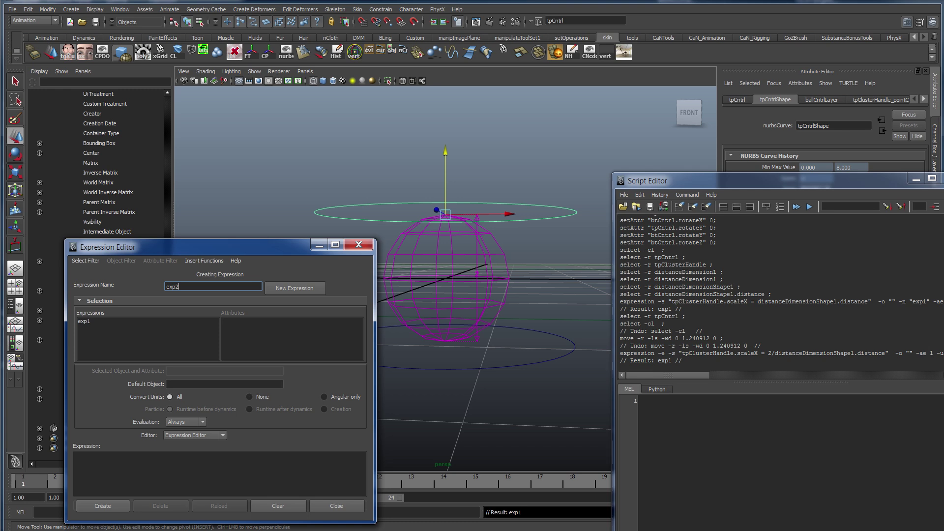
pyautogui.click(76, 458)
pyautogui.hotkey('ctrl', 'v')
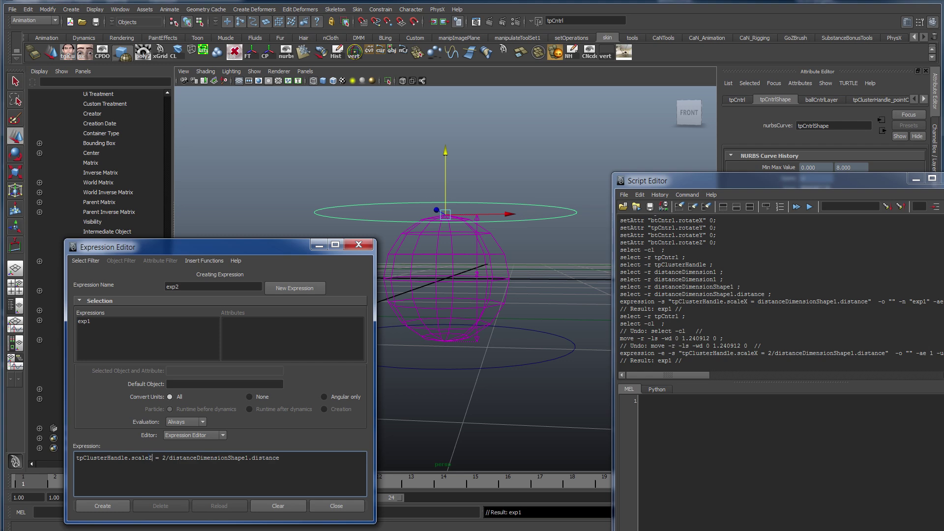
pyautogui.click(110, 507)
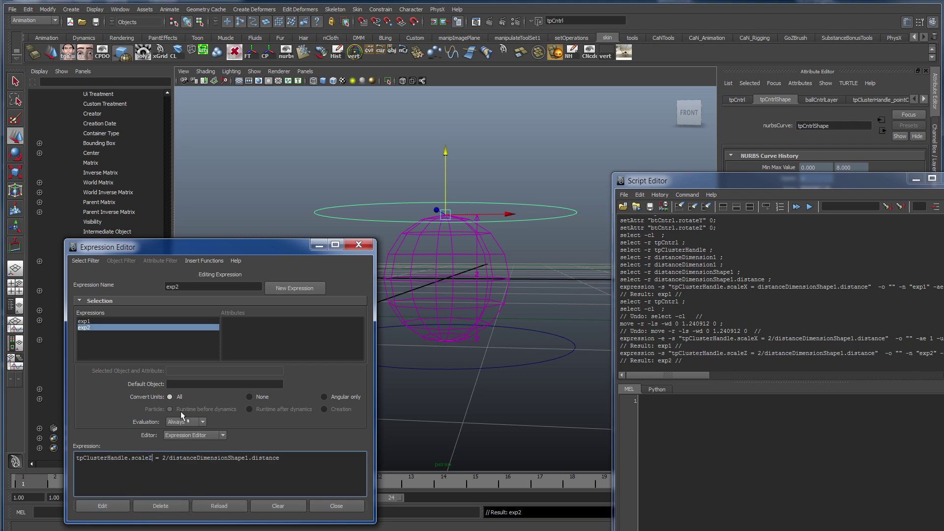
# Test the sphere's stretch by raising the tpCntrl circle about 1.73 units, and undo the move.
pyautogui.moveTo(535, 187); pyautogui.dragTo(487, 240)
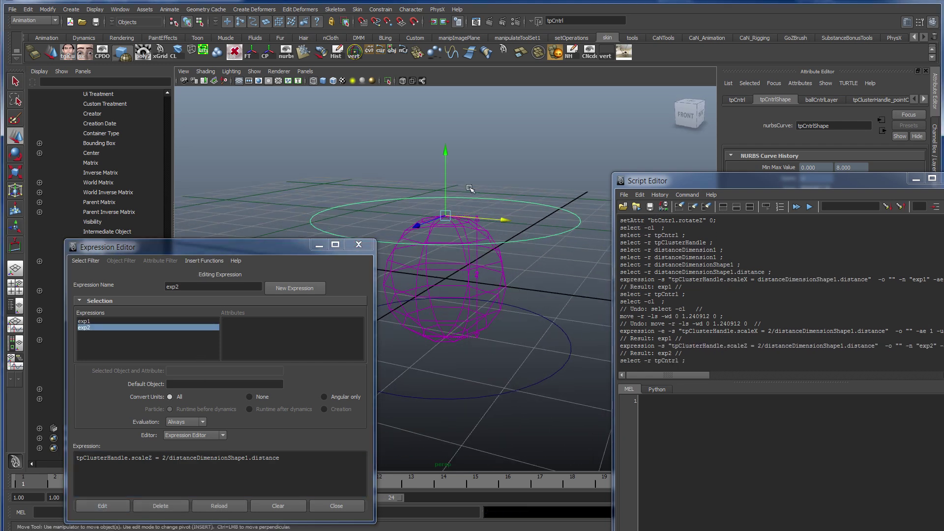
pyautogui.moveTo(449, 185); pyautogui.dragTo(427, 64)
pyautogui.hotkey('ctrl', 'z')
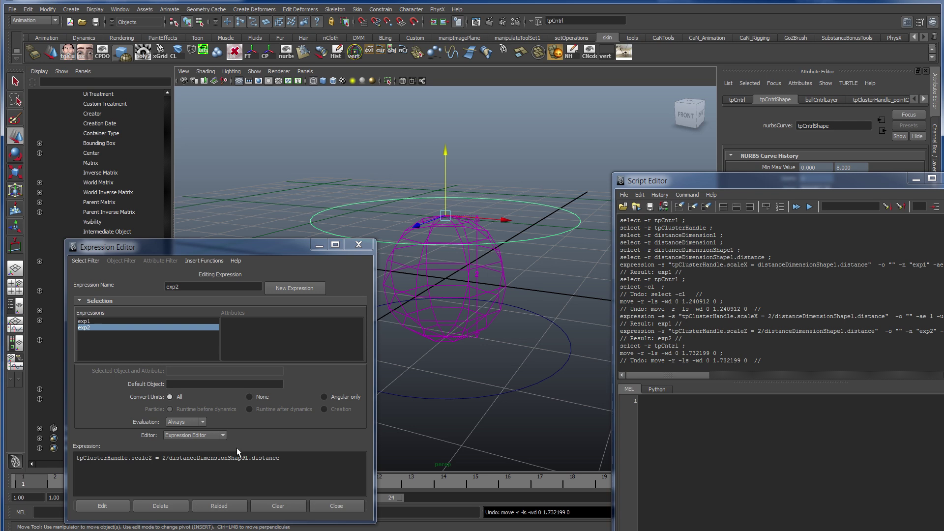
# Copy exp1's text into a new expression named exp3 and create it as btClusterHandle.scaleX = 2/distanceDimensionShape1.distance.
pyautogui.click(99, 321)
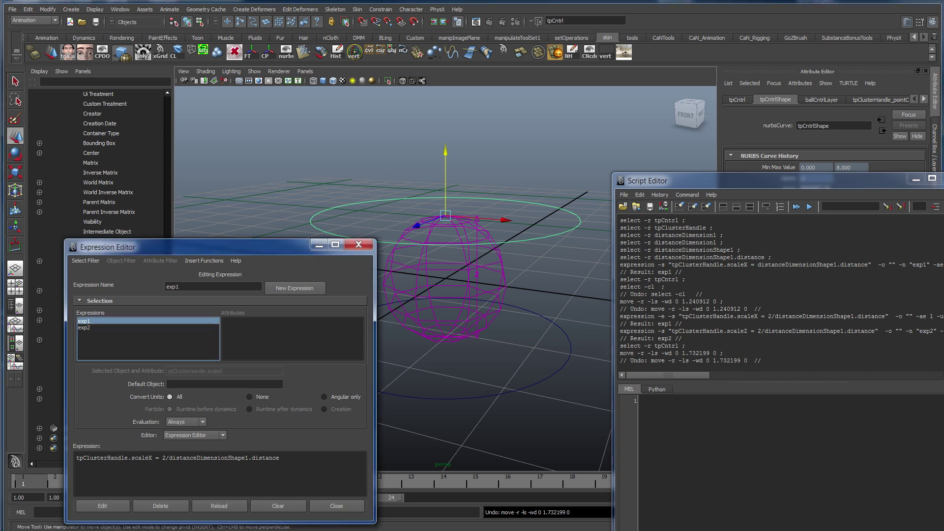
pyautogui.click(220, 458)
pyautogui.hotkey('ctrl', 'a')
pyautogui.hotkey('ctrl', 'c')
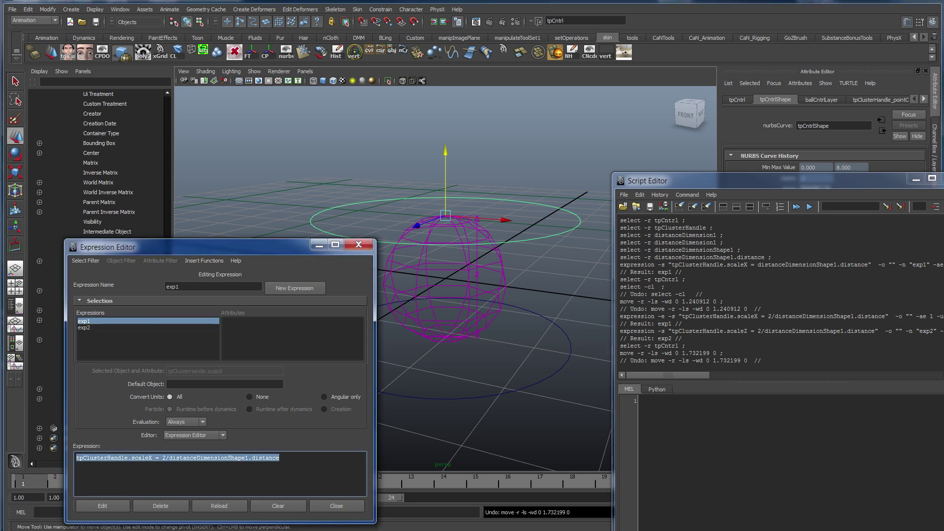
pyautogui.click(294, 287)
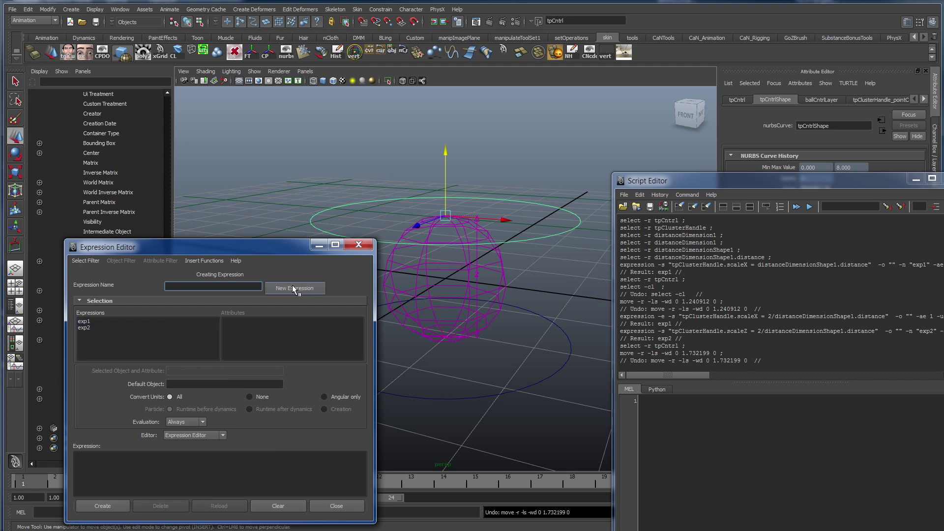
pyautogui.write('exp3')
pyautogui.click(205, 458)
pyautogui.hotkey('ctrl', 'v')
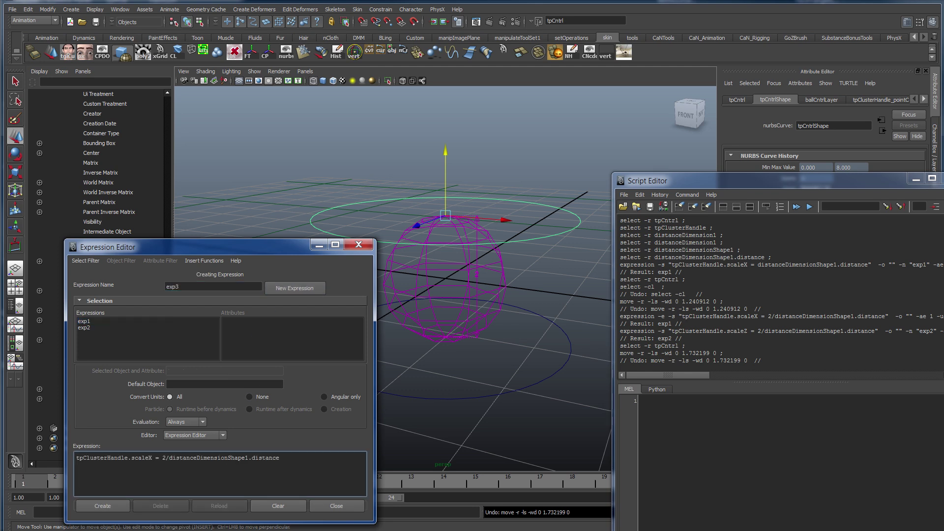
pyautogui.moveTo(80, 458); pyautogui.dragTo(279, 457)
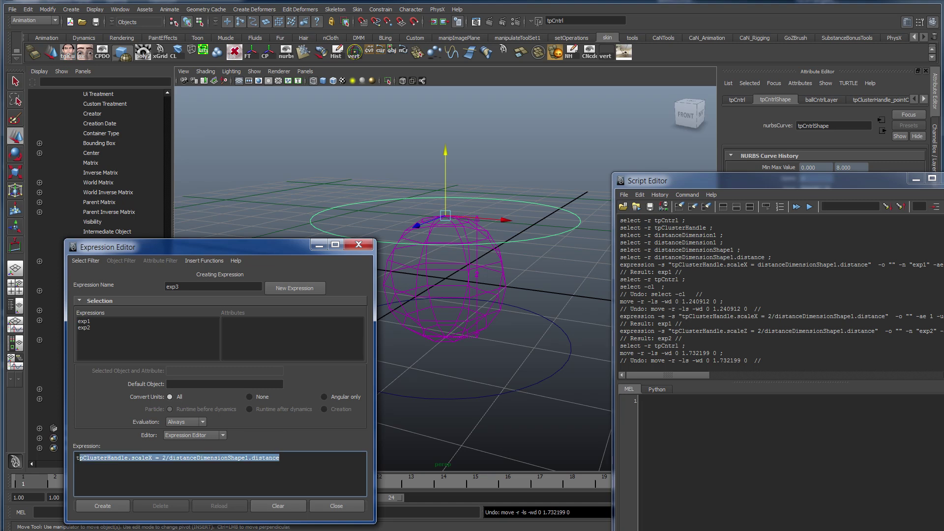
pyautogui.click(80, 458)
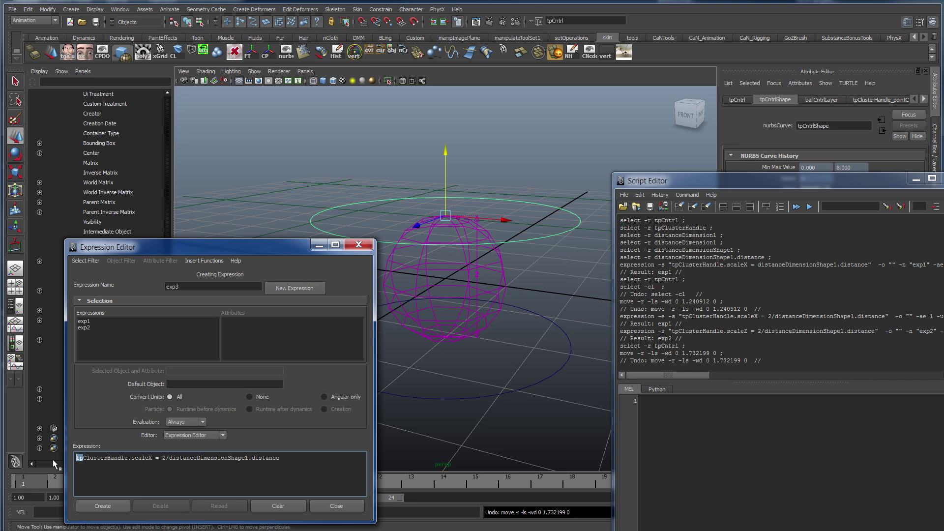
pyautogui.click(102, 506)
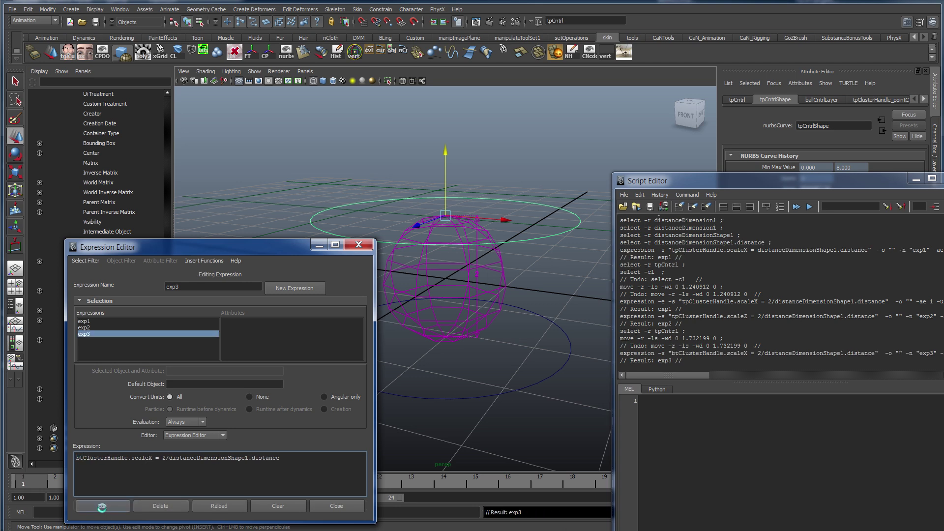
# Create exp4 from exp3's text as btClusterHandle.scaleZ = 2/distanceDimensionShape1.distance, and close the Expression Editor.
pyautogui.hotkey('ctrl', 'a')
pyautogui.hotkey('ctrl', 'c')
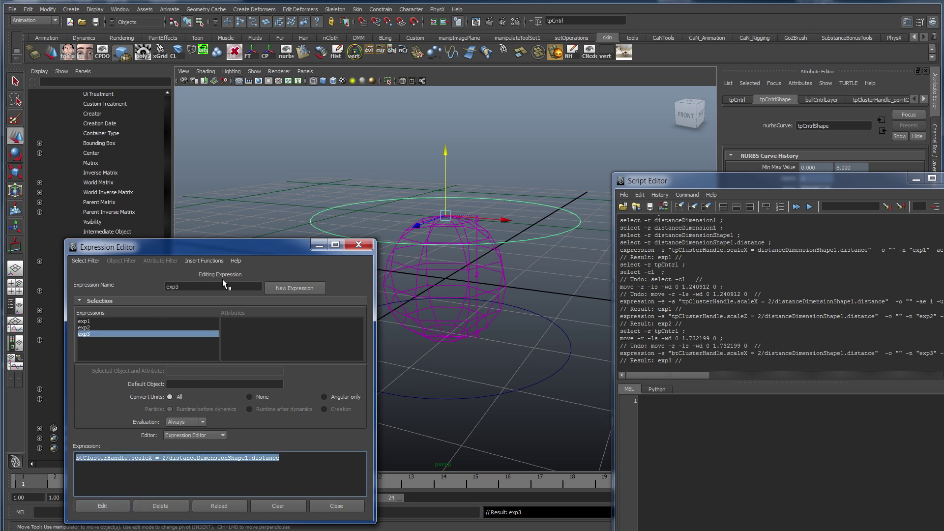
pyautogui.click(280, 287)
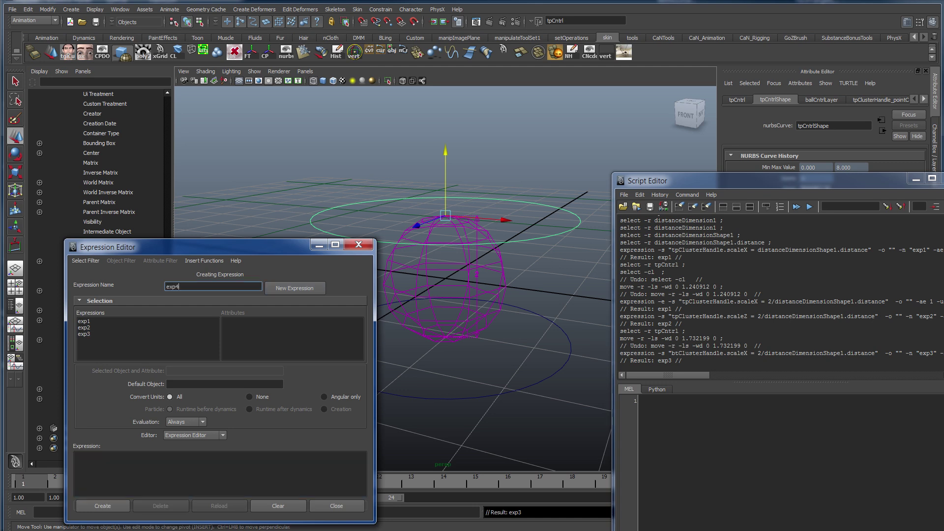
pyautogui.click(219, 469)
pyautogui.hotkey('ctrl', 'v')
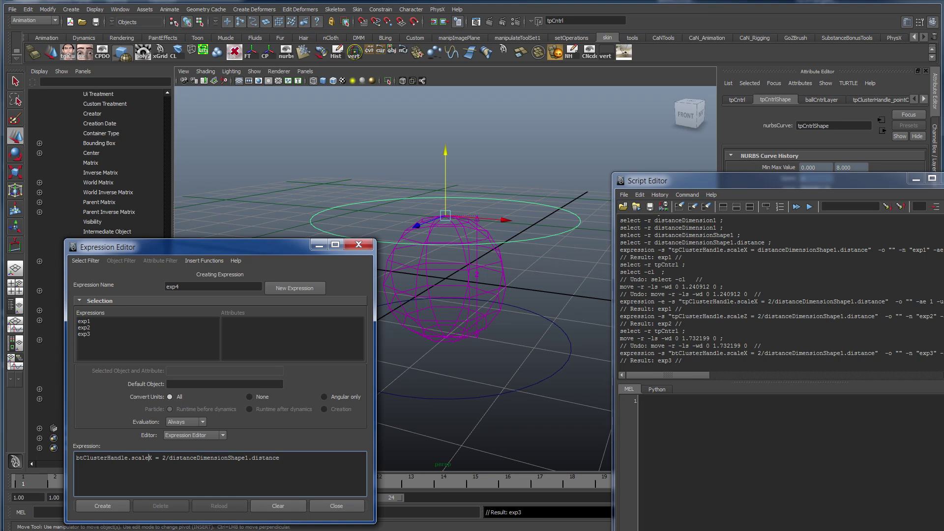
pyautogui.click(106, 506)
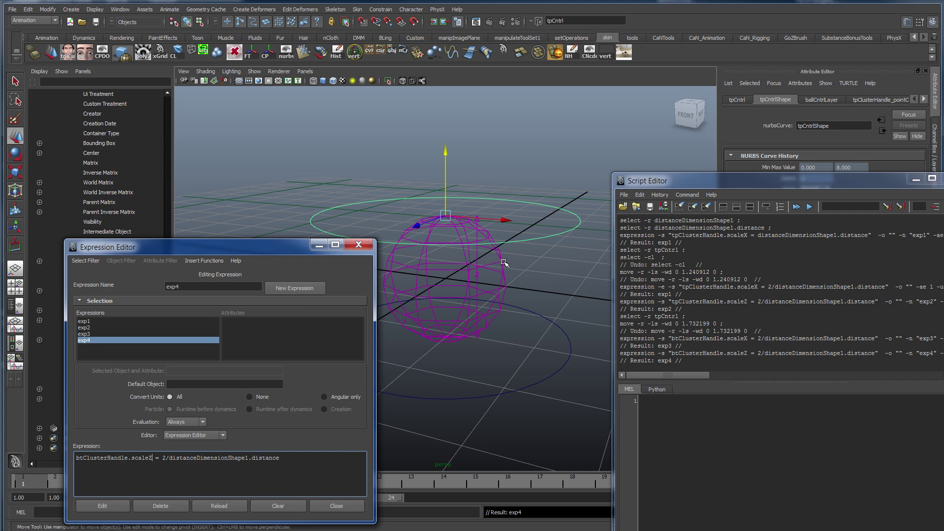
pyautogui.click(333, 506)
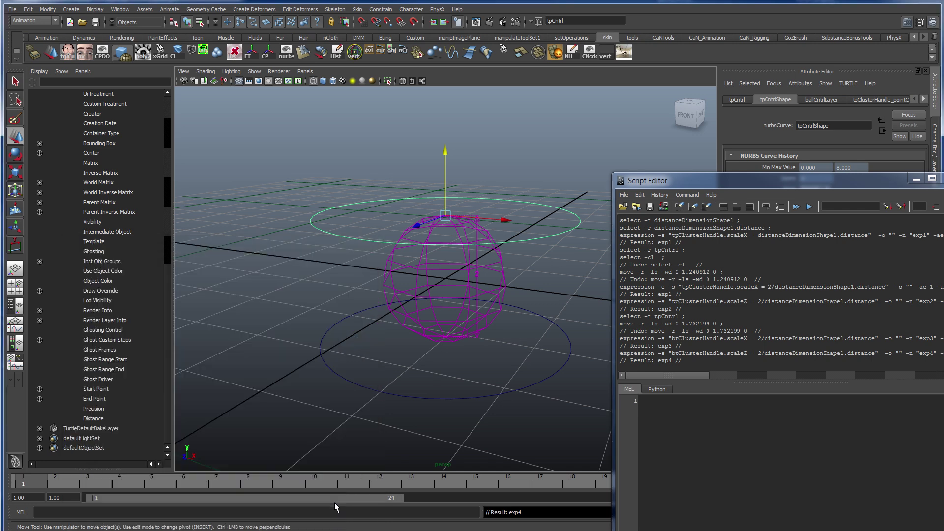
# Select the tpCntrl circle and move it up about 0.156 units to stretch the sphere.
pyautogui.click(561, 232)
pyautogui.moveTo(450, 191); pyautogui.dragTo(420, 192)
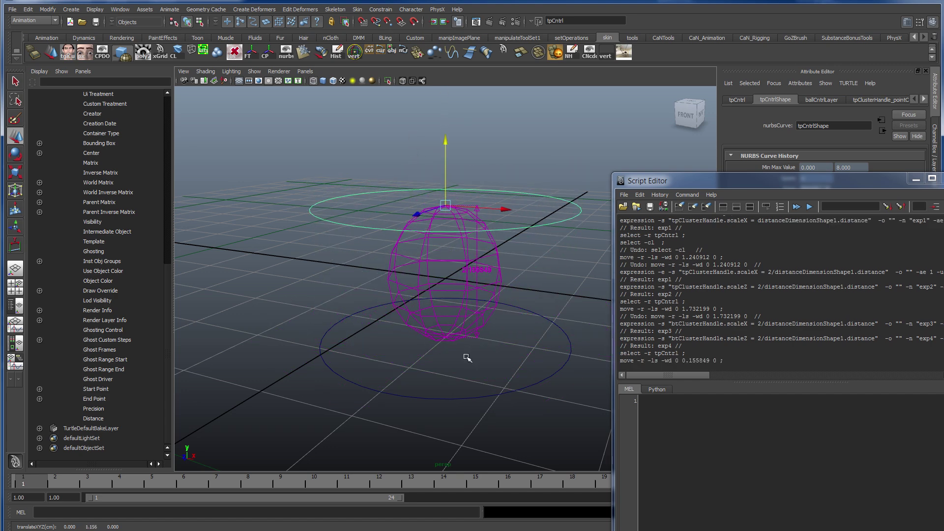
# Duplicate the btCntrl circle, scale the copy uniformly to about 1.39, and put the Script Editor away.
pyautogui.keyDown('alt'); pyautogui.moveTo(424, 374); pyautogui.dragTo(464, 416); pyautogui.keyUp('alt')
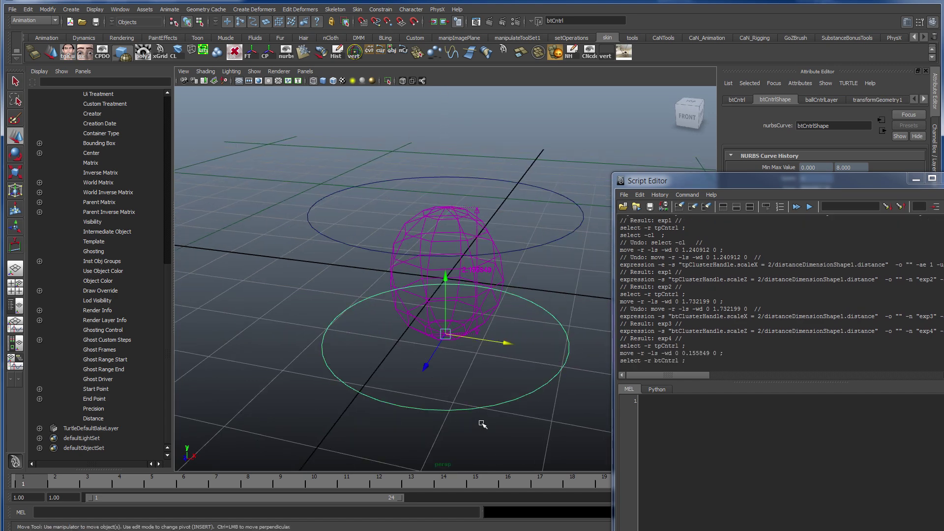
pyautogui.hotkey('ctrl', 'd')
pyautogui.press('r')
pyautogui.moveTo(446, 333); pyautogui.dragTo(533, 325)
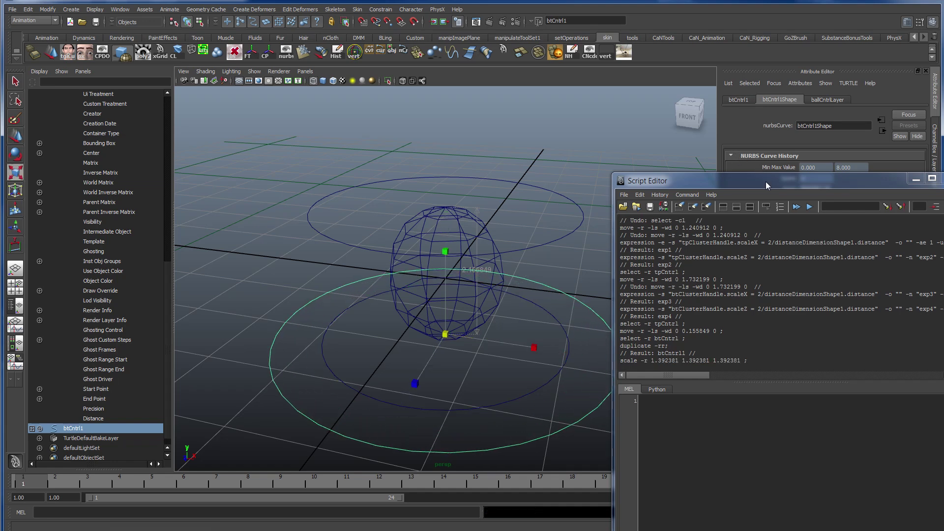
pyautogui.moveTo(766, 185); pyautogui.dragTo(508, 186)
pyautogui.click(712, 186)
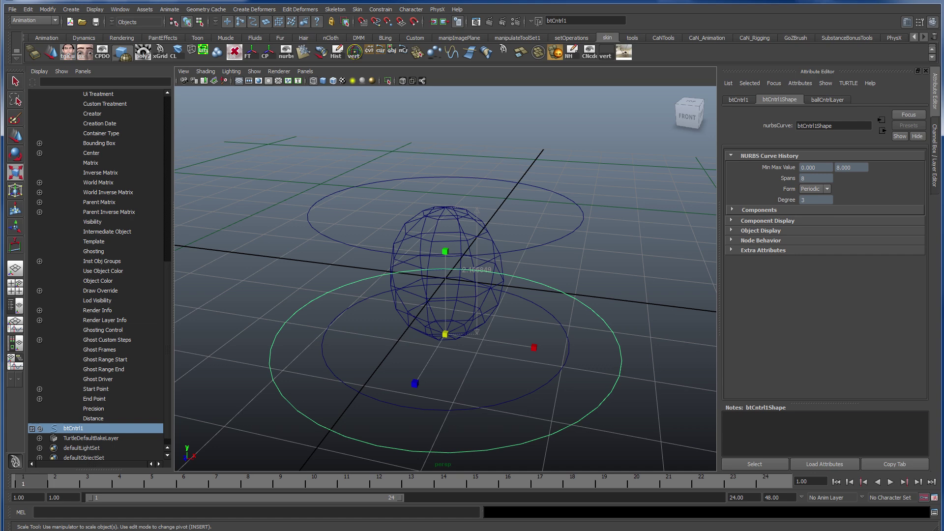
# Set Scale X, Y and Z of the btCntrl1 circle to 2 and freeze its transformations.
pyautogui.click(934, 168)
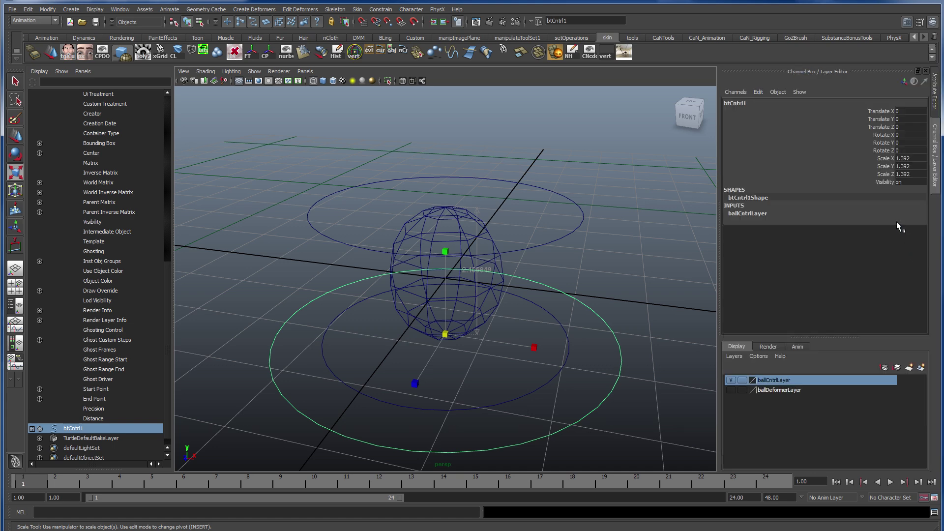
pyautogui.moveTo(905, 158); pyautogui.dragTo(909, 174)
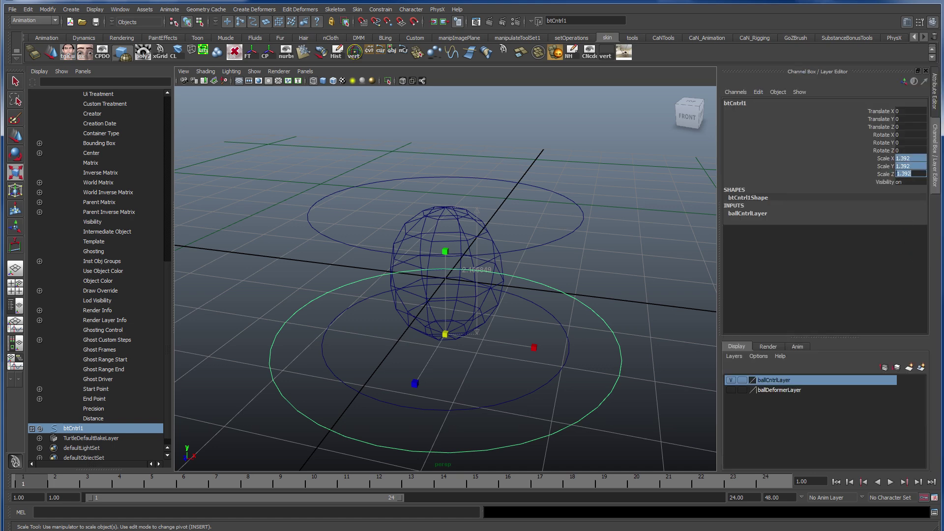
pyautogui.write('2')
pyautogui.press('Return')
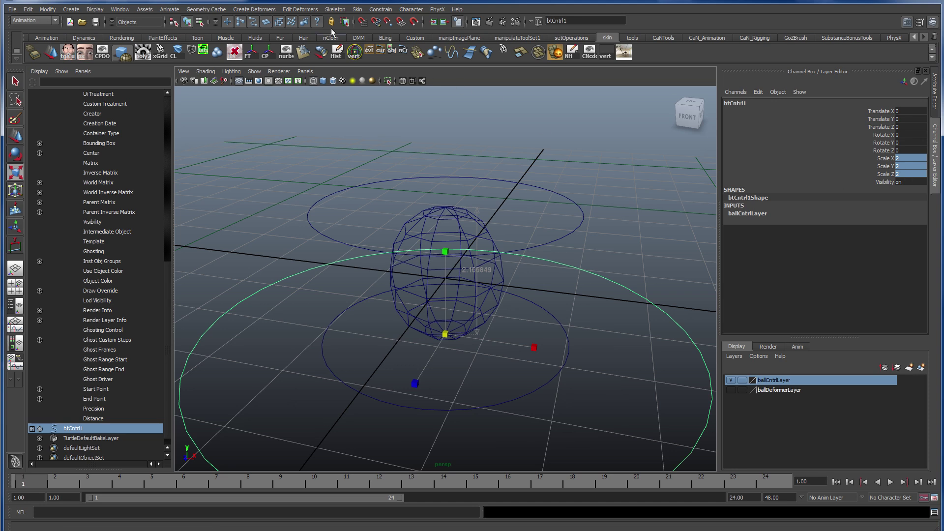
pyautogui.click(48, 10)
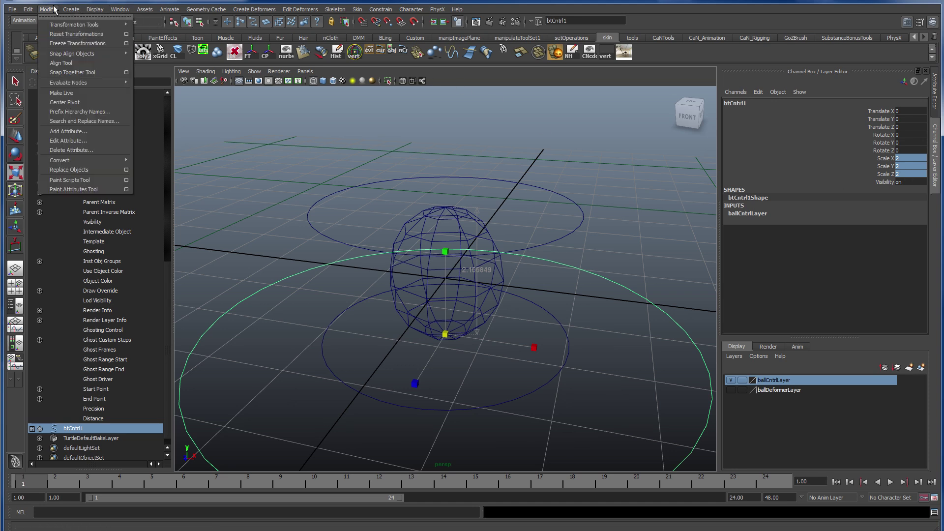
pyautogui.click(67, 44)
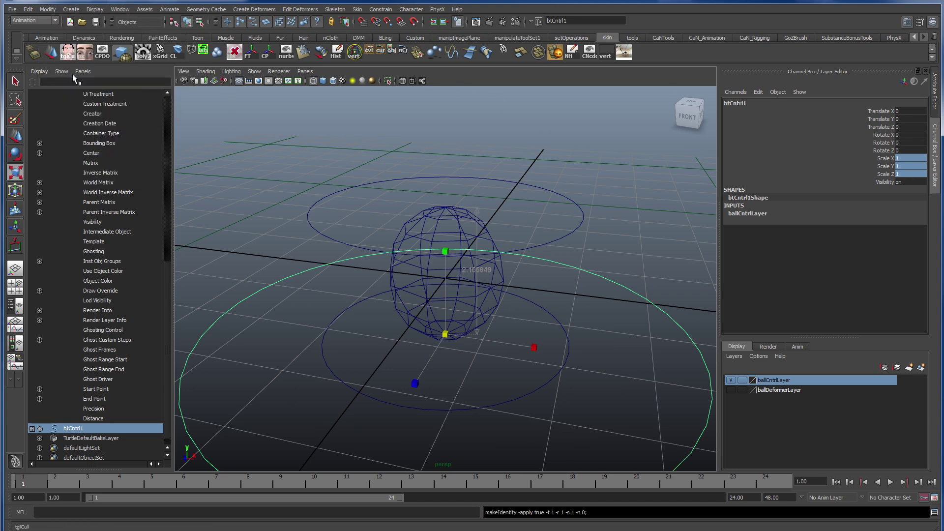
# Hide shapes and attribute channels in the Outliner.
pyautogui.click(39, 72)
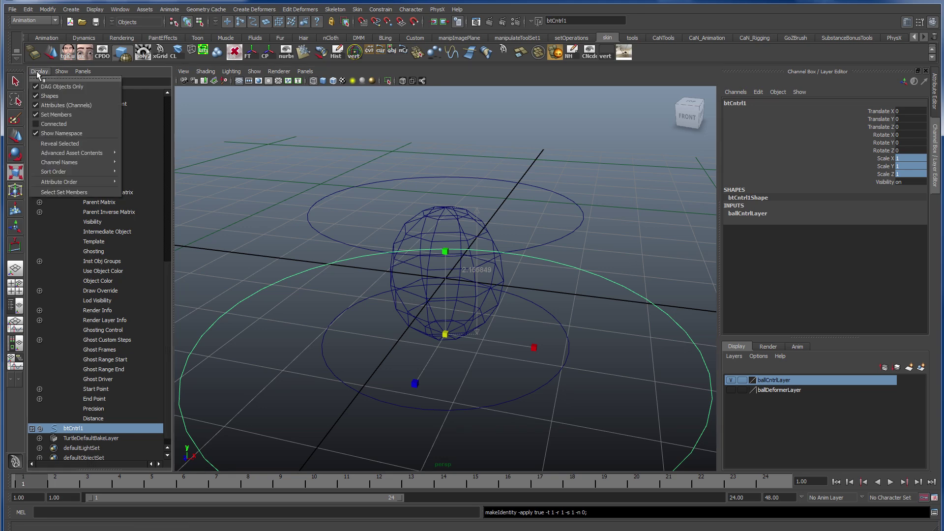
pyautogui.click(51, 93)
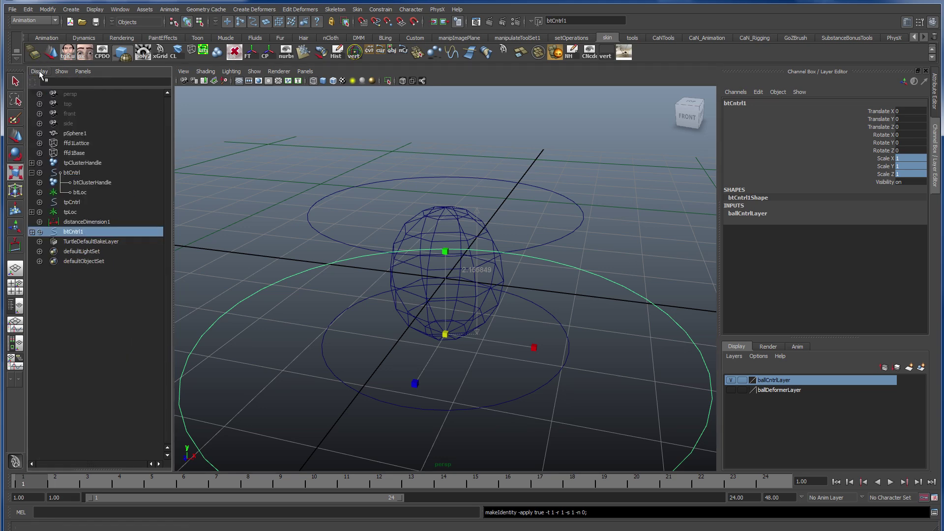
pyautogui.click(43, 72)
pyautogui.click(54, 106)
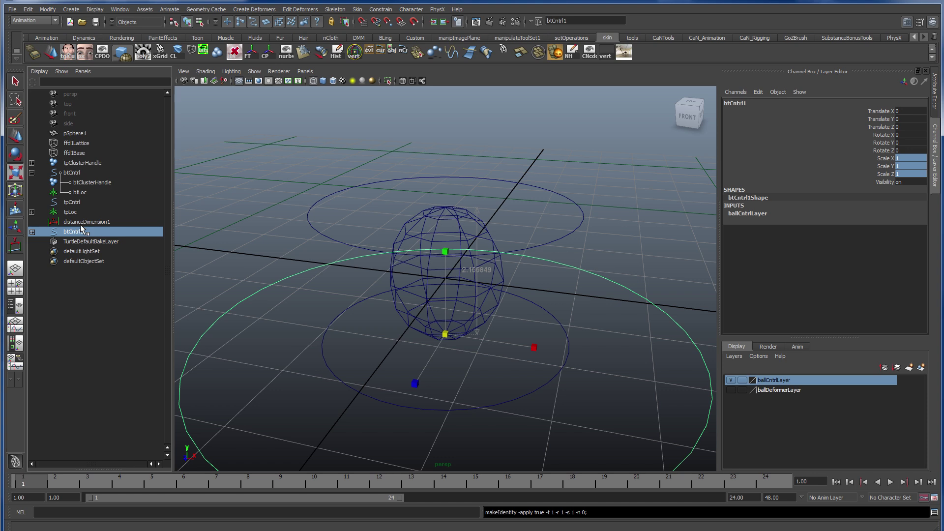
# Parent the tpCntrl and btCntrl circles under btCntrl1 in the Outliner.
pyautogui.click(72, 203)
pyautogui.keyDown('ctrl'); pyautogui.click(73, 173); pyautogui.keyUp('ctrl')
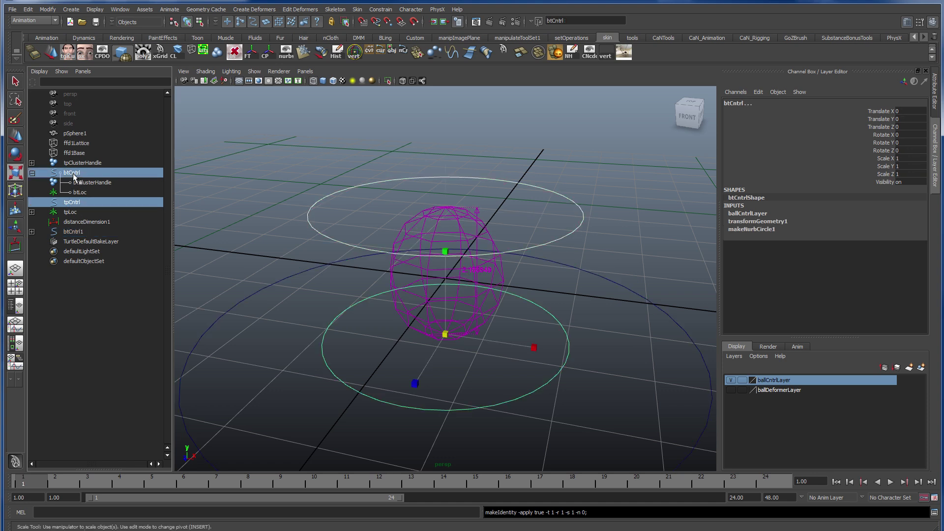
pyautogui.moveTo(76, 175); pyautogui.dragTo(82, 235, button='middle')
# Rename the btCntrl1 circle to mainCntrl in the Outliner.
pyautogui.doubleClick(72, 192)
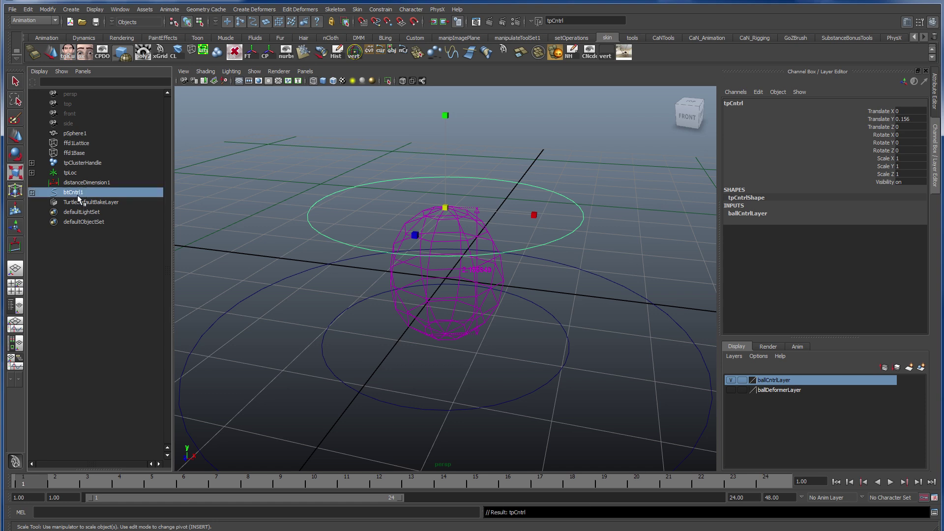
pyautogui.click(81, 192)
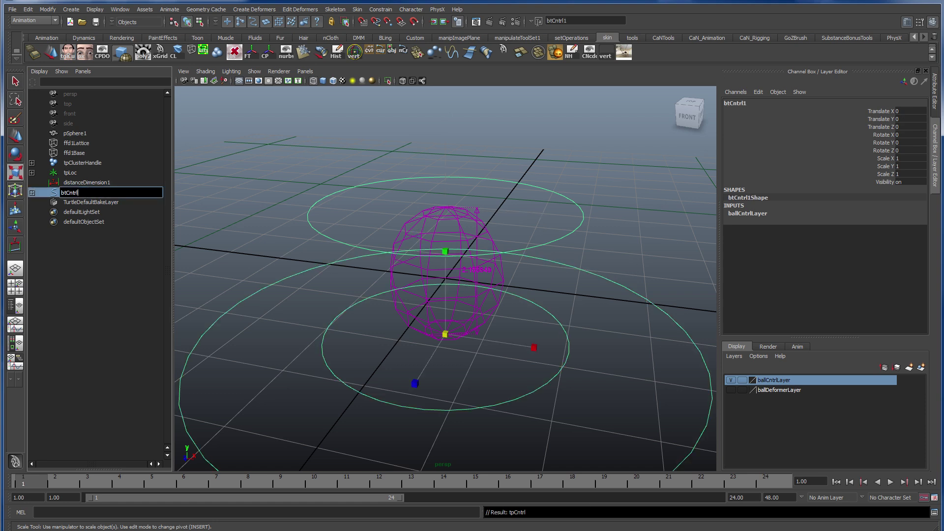
pyautogui.press('BackSpace')
pyautogui.press('BackSpace')
pyautogui.write('main')
pyautogui.press('Return')
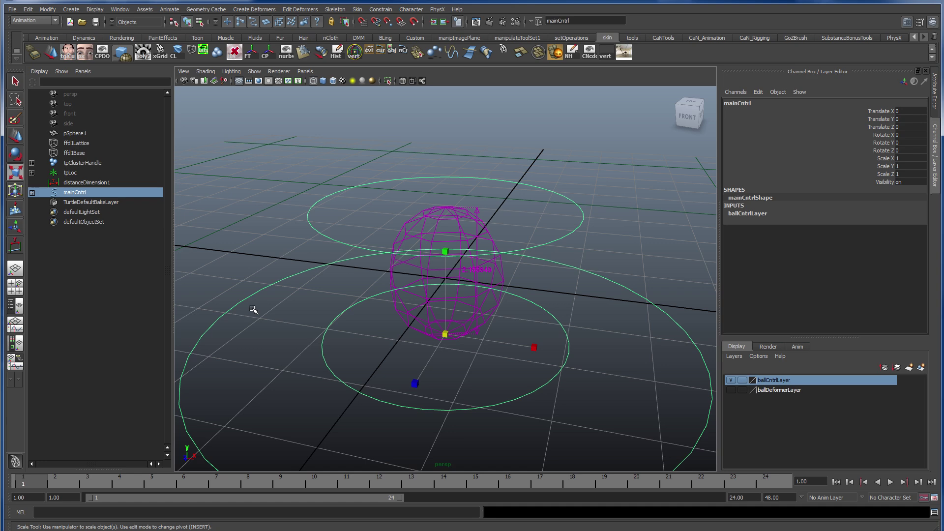
# Select the sphere and rename it ballGEO.
pyautogui.click(504, 278)
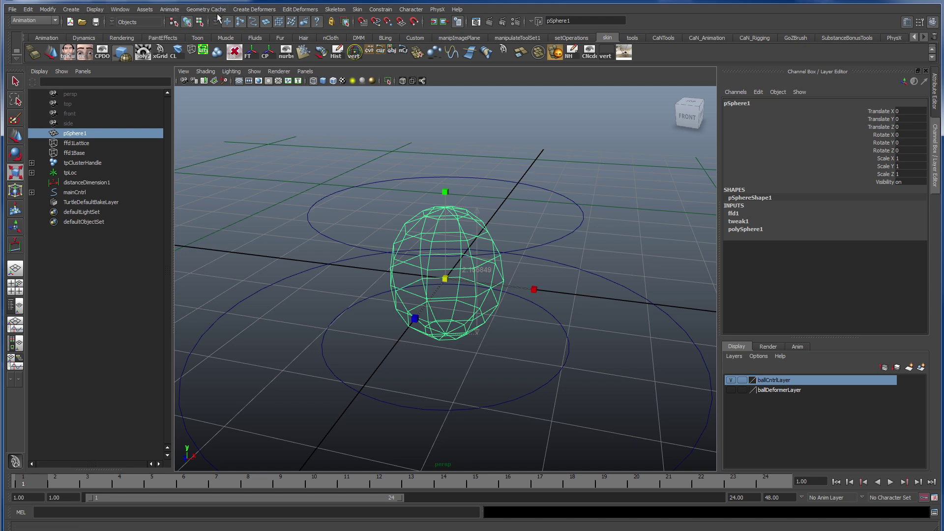
pyautogui.doubleClick(739, 104)
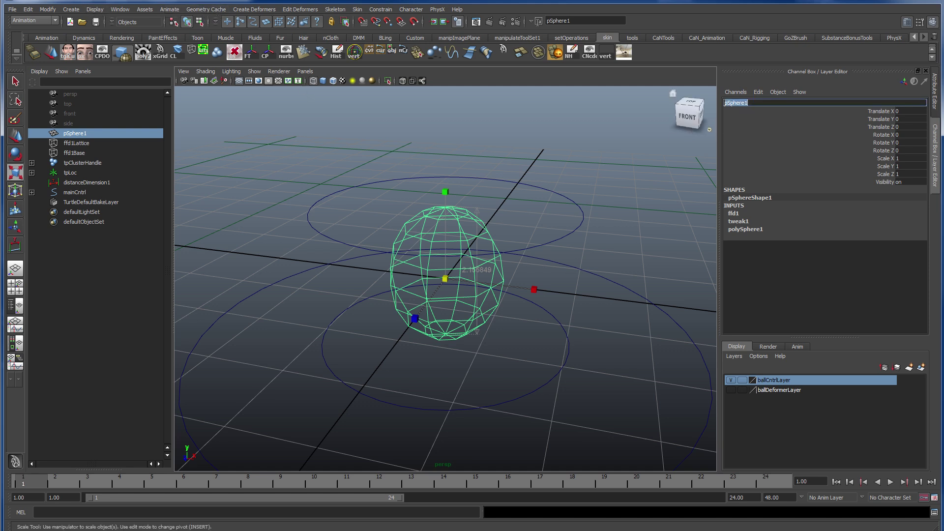
pyautogui.write('ballGEO')
pyautogui.press('Return')
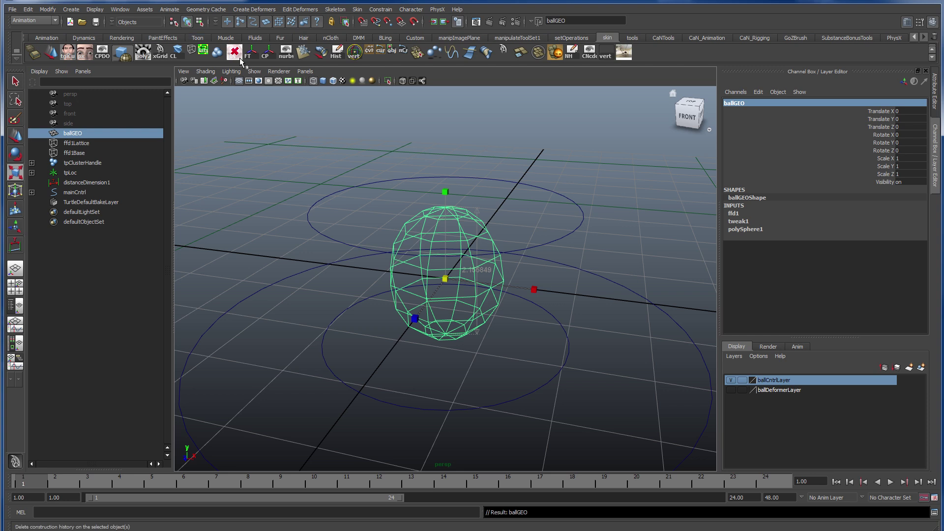
# Apply a polygon Smooth to ballGEO.
pyautogui.press('F3')
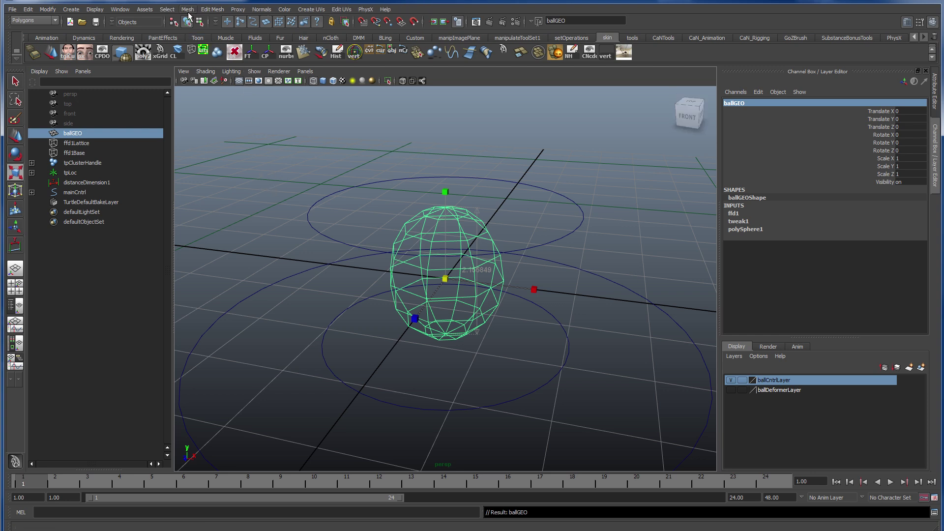
pyautogui.click(187, 10)
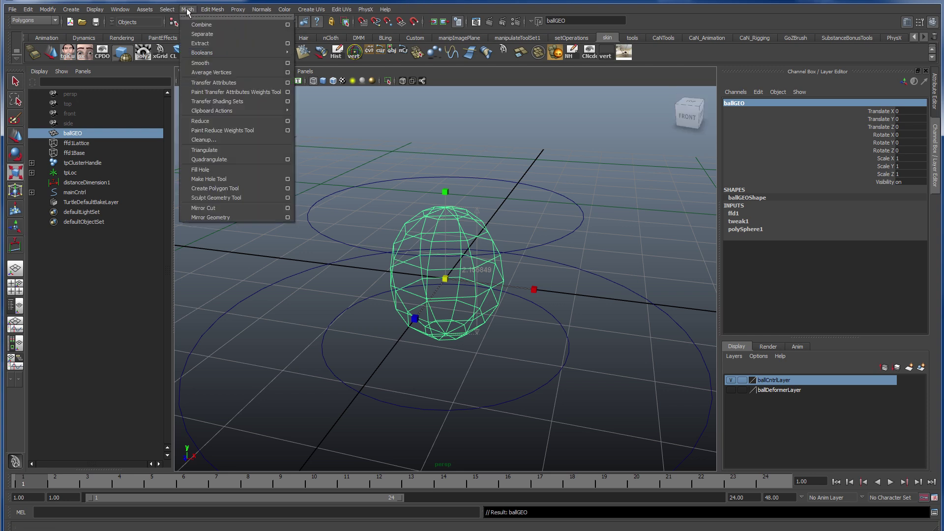
pyautogui.click(205, 63)
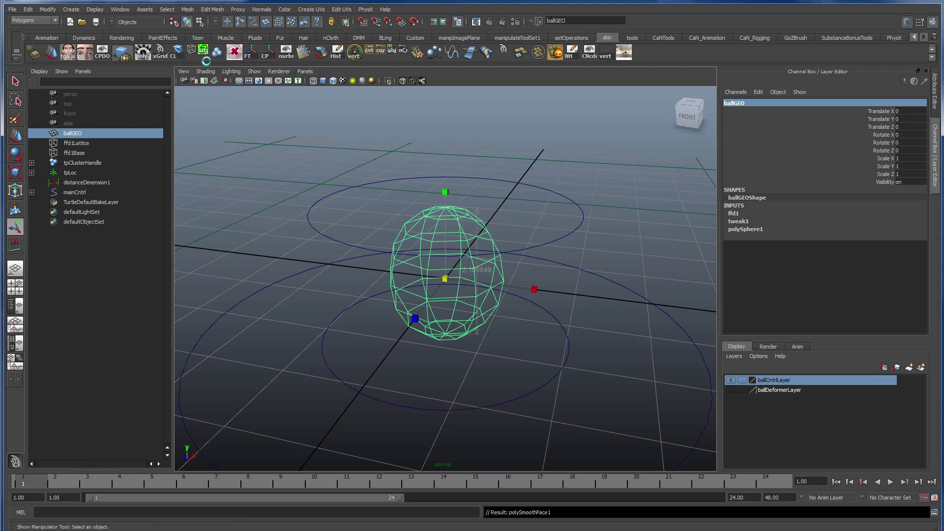
# Open the Script Editor and widen it to read the logged polySmooth command and its node name.
pyautogui.click(934, 512)
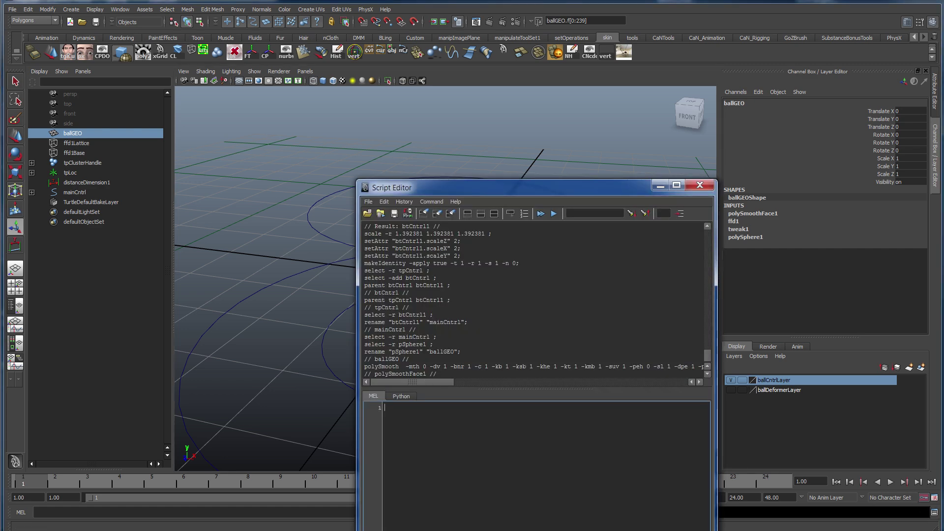
pyautogui.moveTo(471, 189); pyautogui.dragTo(500, 100)
pyautogui.moveTo(745, 281); pyautogui.dragTo(841, 267)
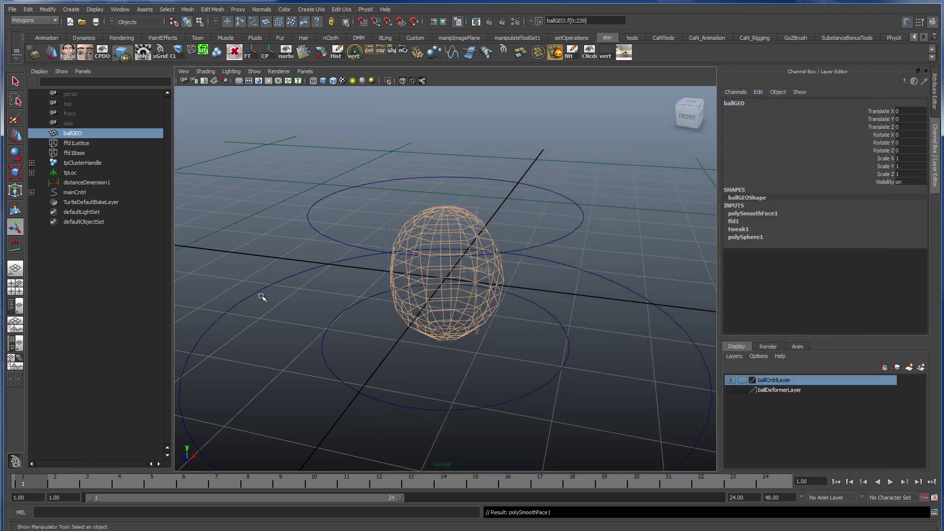
# Add a keyable float attribute with long name and nice name smooth to the mainCntrl circle and display its channels.
pyautogui.click(267, 293)
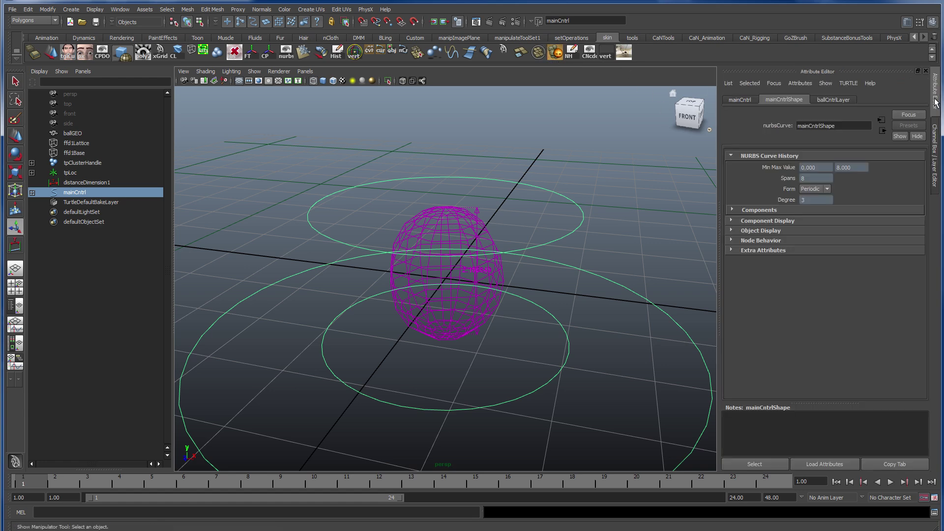
pyautogui.click(794, 83)
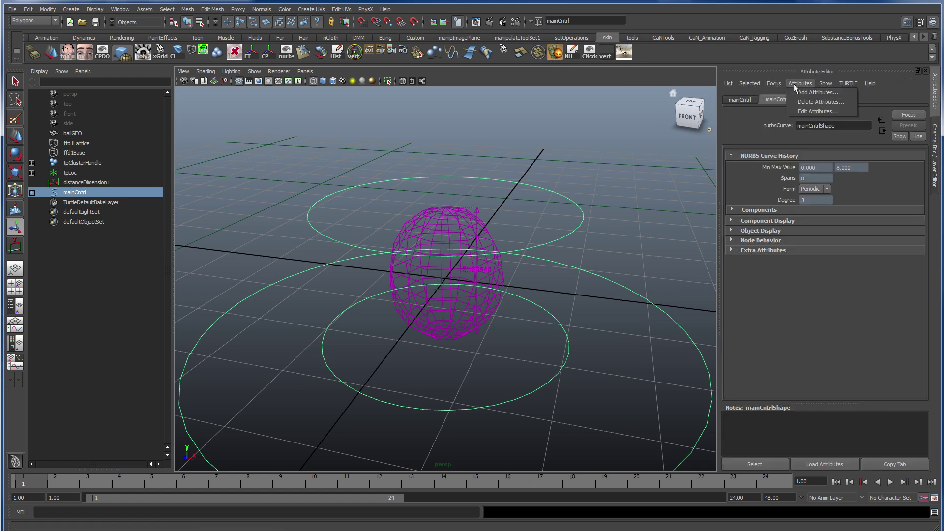
pyautogui.click(804, 97)
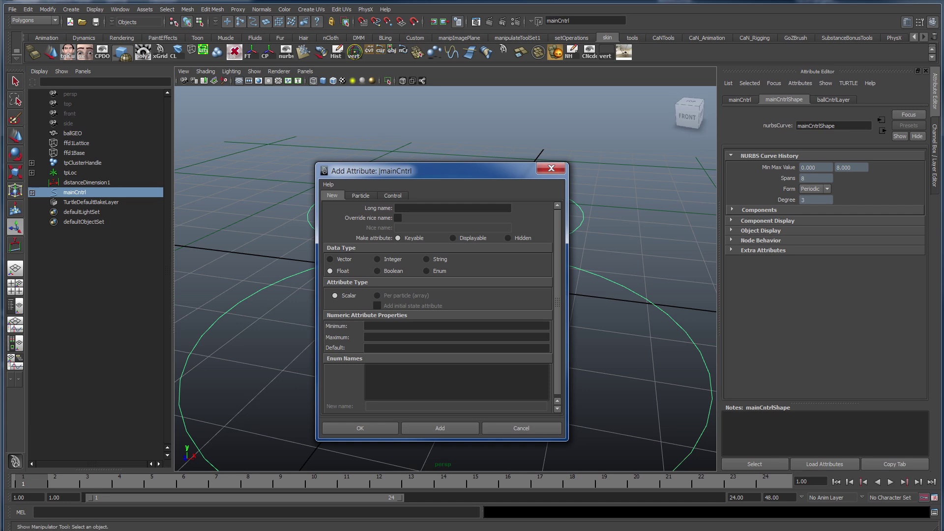
pyautogui.click(425, 208)
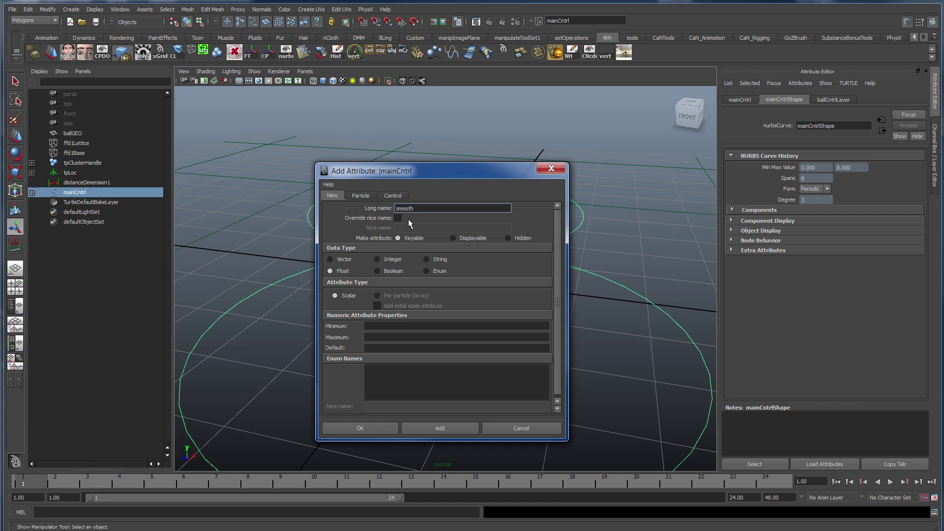
pyautogui.click(398, 218)
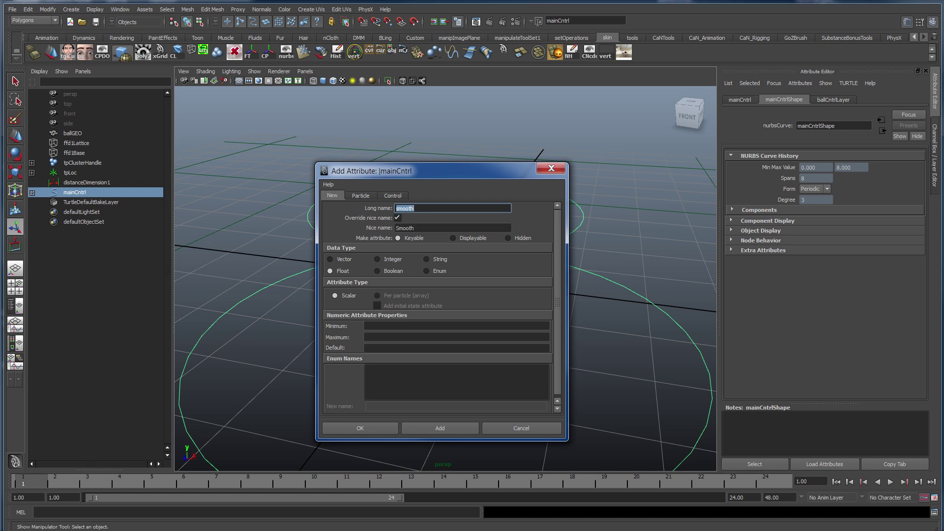
pyautogui.click(412, 228)
pyautogui.doubleClick(412, 228)
pyautogui.write('smooth')
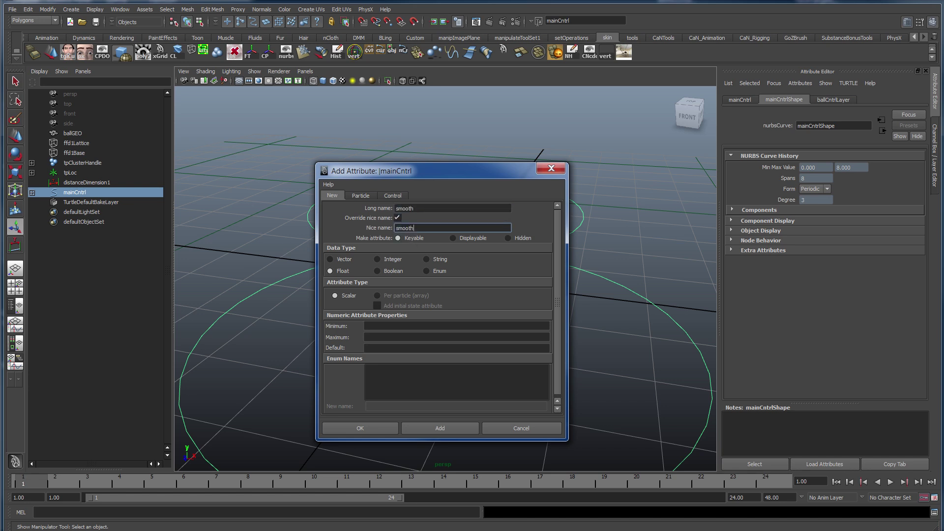
pyautogui.click(432, 427)
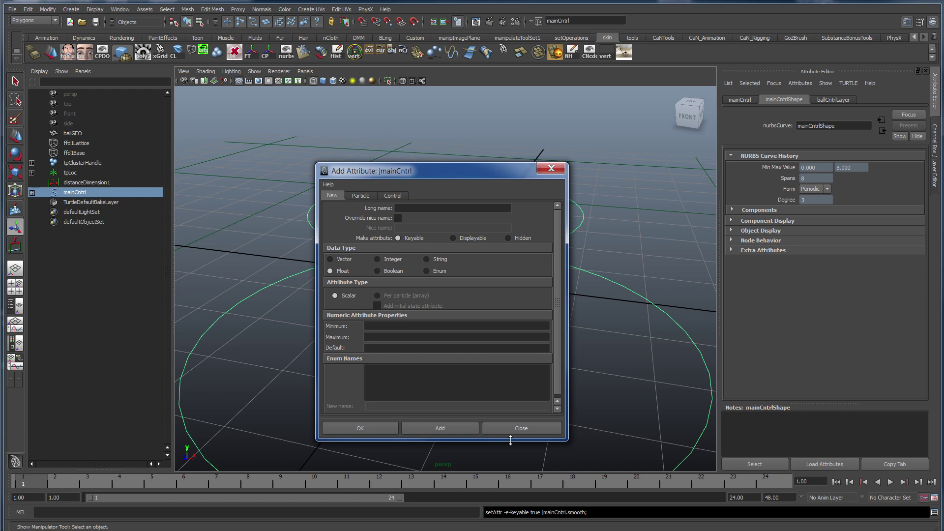
pyautogui.click(369, 427)
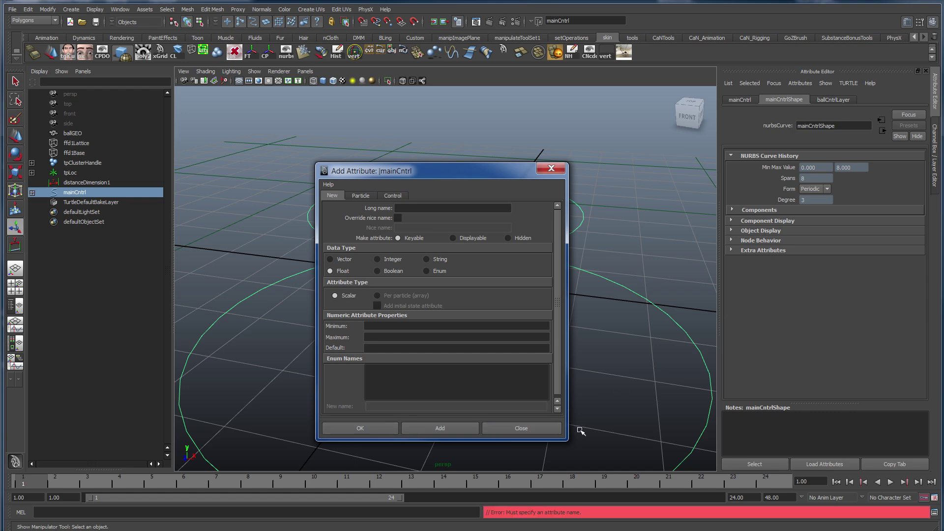
pyautogui.click(541, 430)
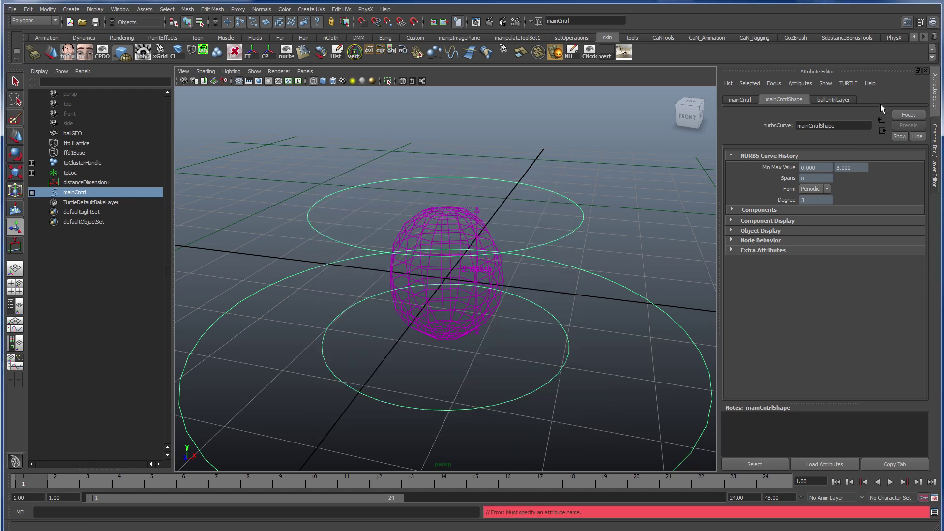
pyautogui.click(937, 148)
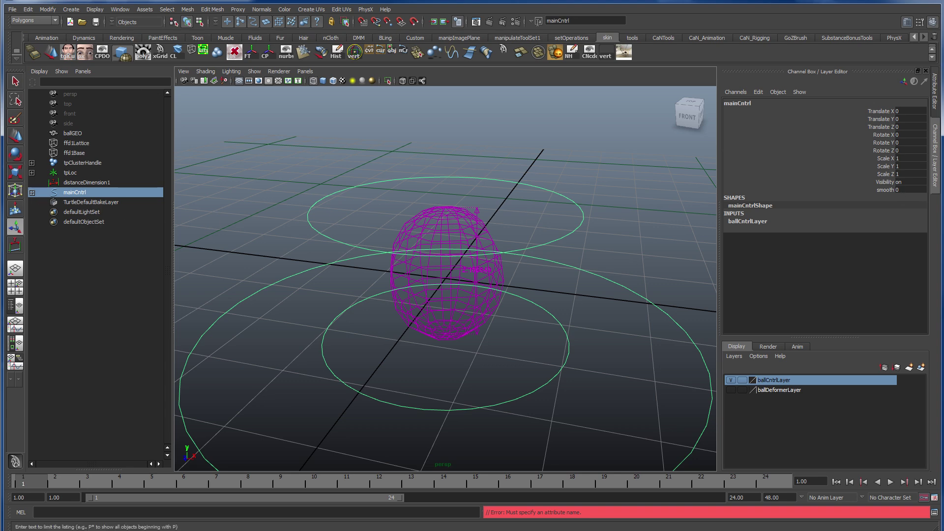
# Start a new expression in the Expression Editor reading polySmoothFace1.divisions = mainControl.smooth.
pyautogui.click(120, 9)
pyautogui.moveTo(142, 60)
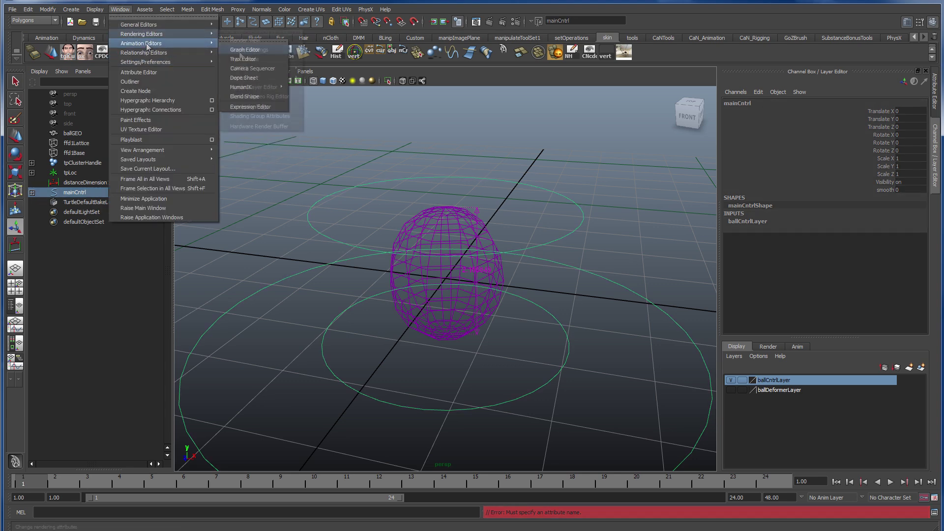
pyautogui.moveTo(203, 43)
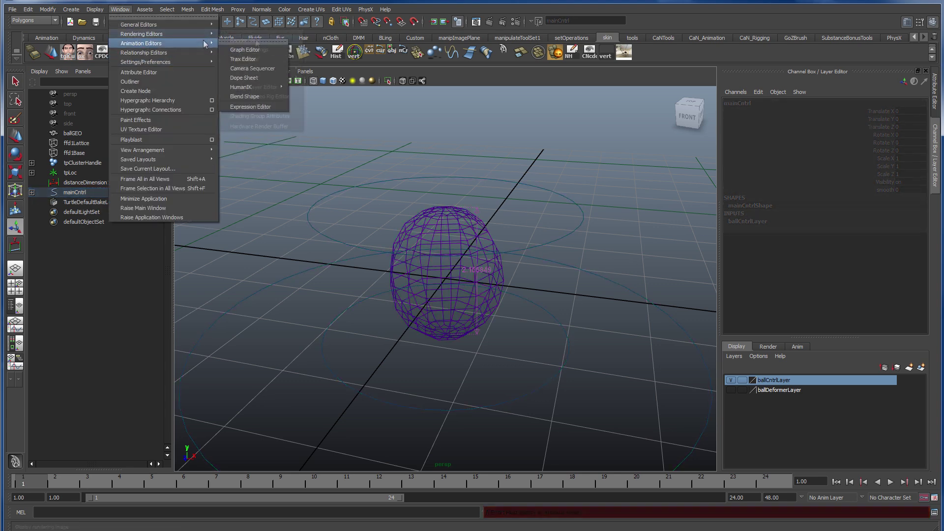
pyautogui.click(249, 106)
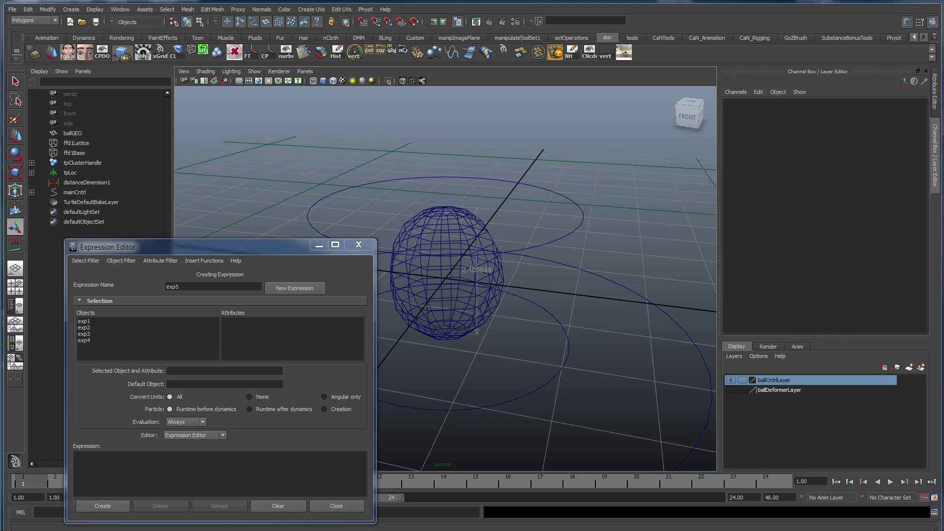
pyautogui.click(147, 468)
pyautogui.write('polySmoothFace1.divisions = mainControl.smooth')
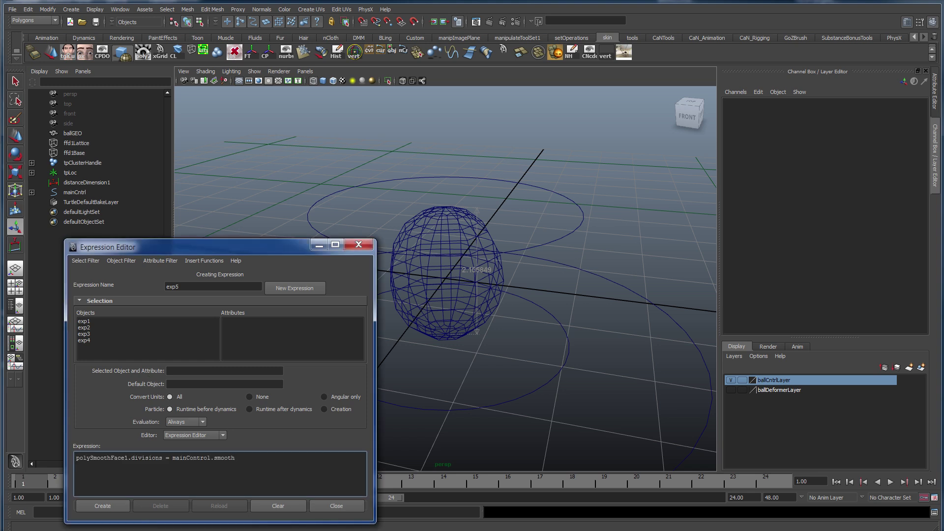
# Correct the control's name in the expression to mainCntrl, create the expression, and close the Expression Editor.
pyautogui.press('BackSpace')
pyautogui.click(204, 458)
pyautogui.press('BackSpace')
pyautogui.click(110, 505)
pyautogui.click(334, 508)
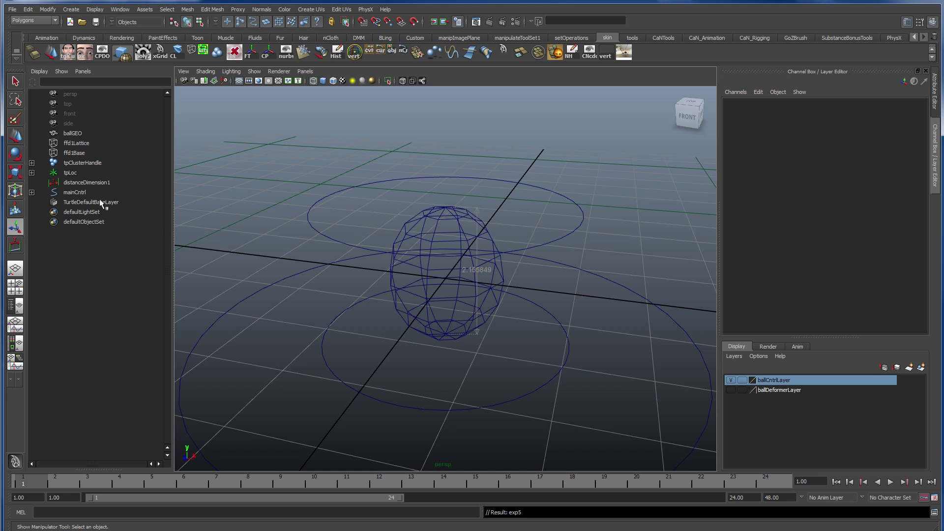
# Set the mainCntrl circle's smooth attribute to 2 and raise it to 5 in shaded display.
pyautogui.click(297, 272)
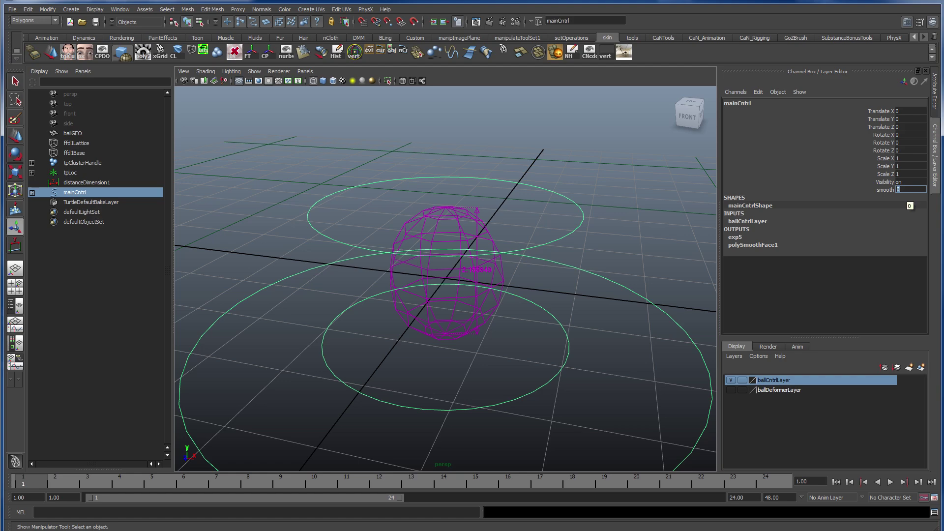
pyautogui.press('Return')
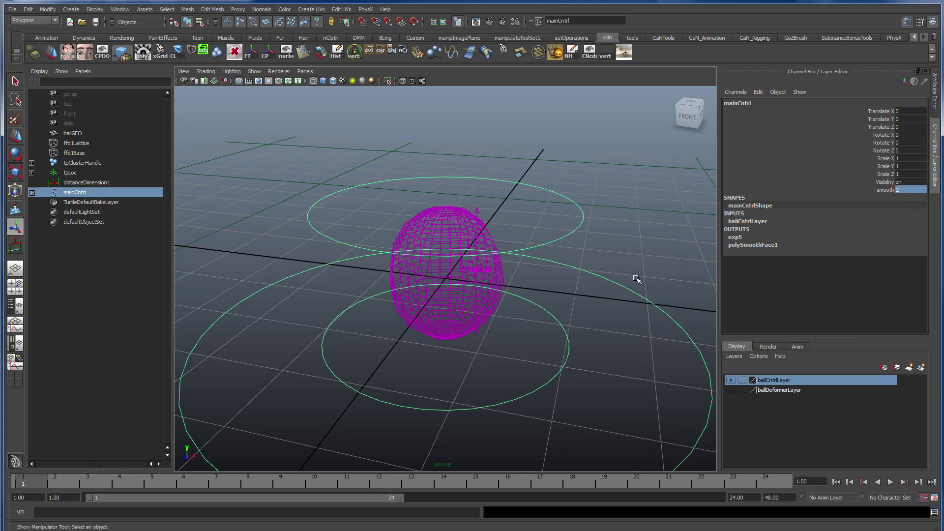
pyautogui.keyDown('alt'); pyautogui.moveTo(614, 314); pyautogui.dragTo(728, 317); pyautogui.keyUp('alt')
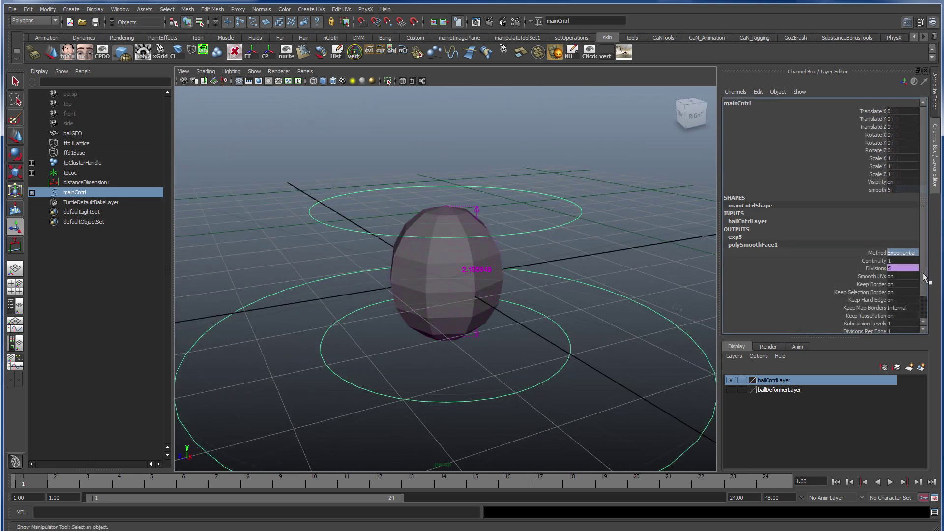
# Turn off Keep Hard Edge on the polySmoothFace1 node.
pyautogui.moveTo(923, 280); pyautogui.dragTo(925, 304)
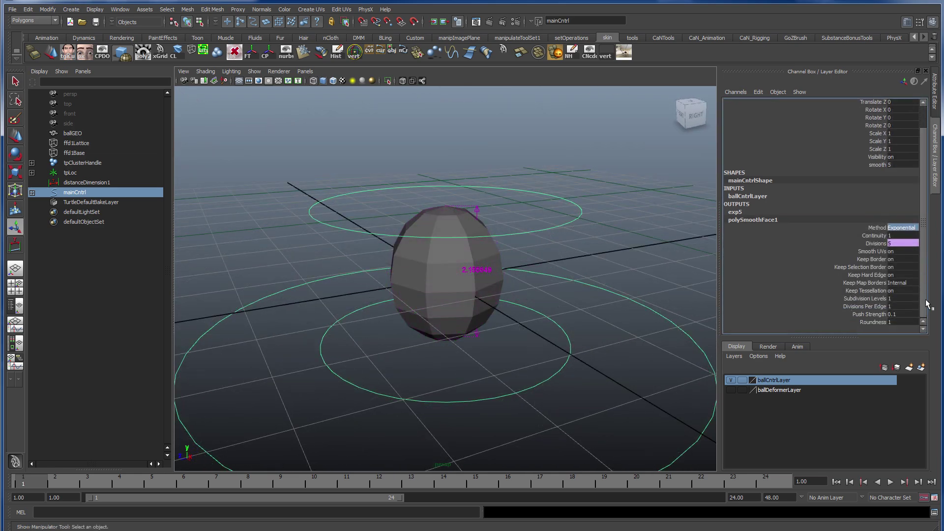
pyautogui.click(901, 274)
pyautogui.write('1')
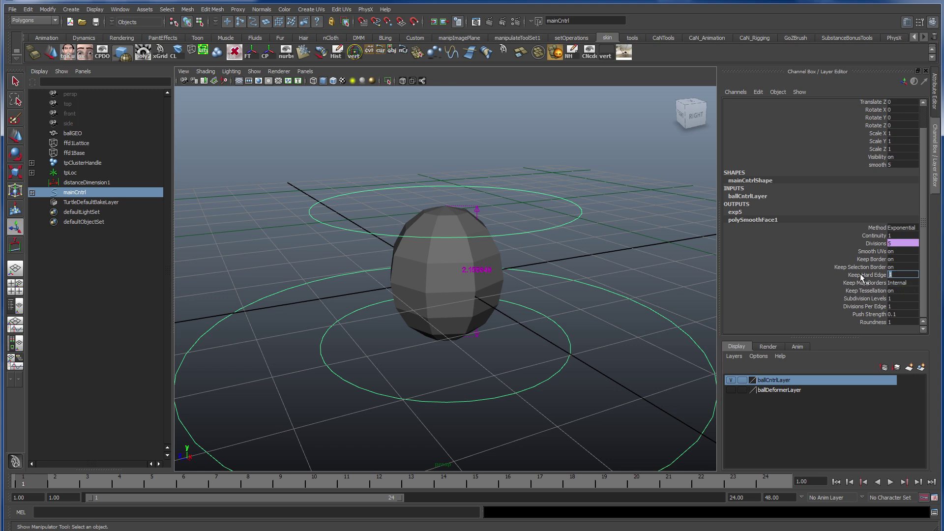
pyautogui.press('Return')
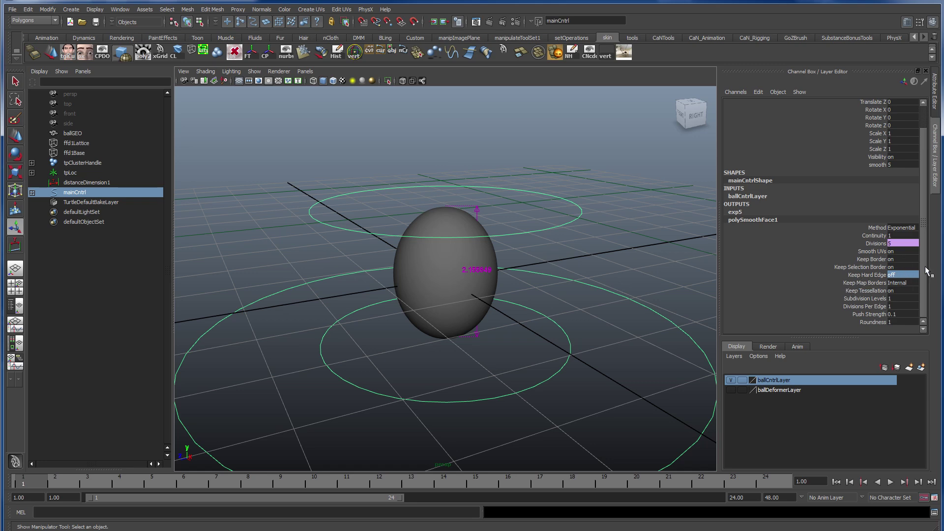
# Inspect the smoothed ball in shaded and wireframe display and clear the selection.
pyautogui.keyDown('alt'); pyautogui.moveTo(625, 270); pyautogui.dragTo(612, 278); pyautogui.keyUp('alt')
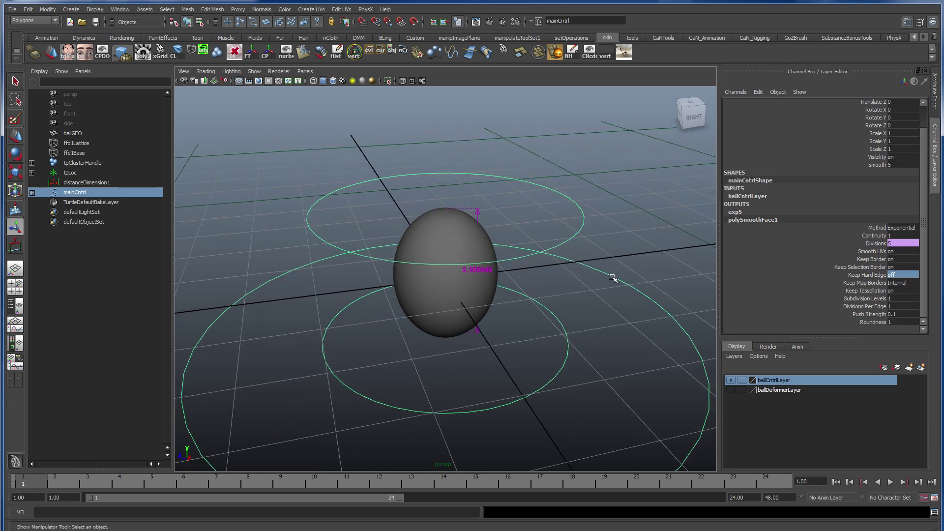
pyautogui.press('4')
pyautogui.press('5')
pyautogui.press('4')
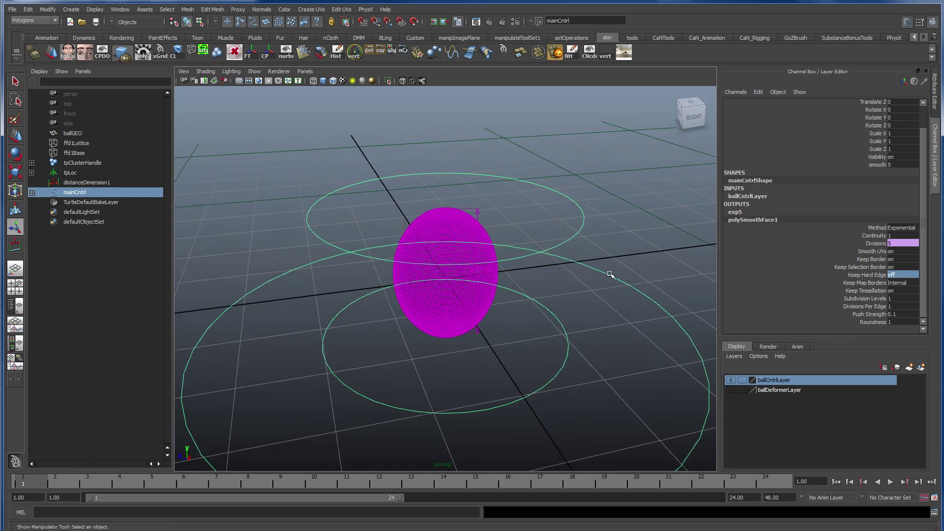
pyautogui.click(621, 263)
pyautogui.keyDown('alt'); pyautogui.moveTo(621, 263); pyautogui.dragTo(640, 293); pyautogui.keyUp('alt')
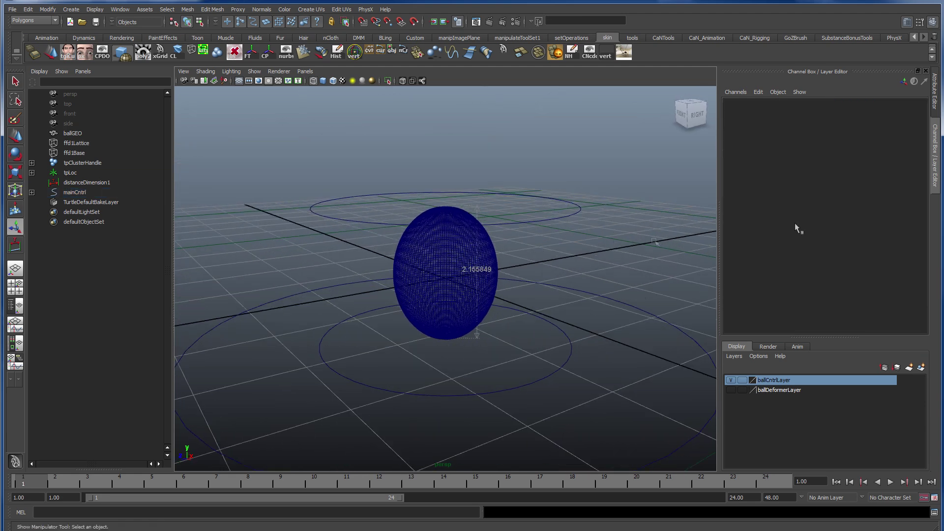
# Save the scene as newBall.ma in Maya ASCII format, replacing the existing file.
pyautogui.click(12, 10)
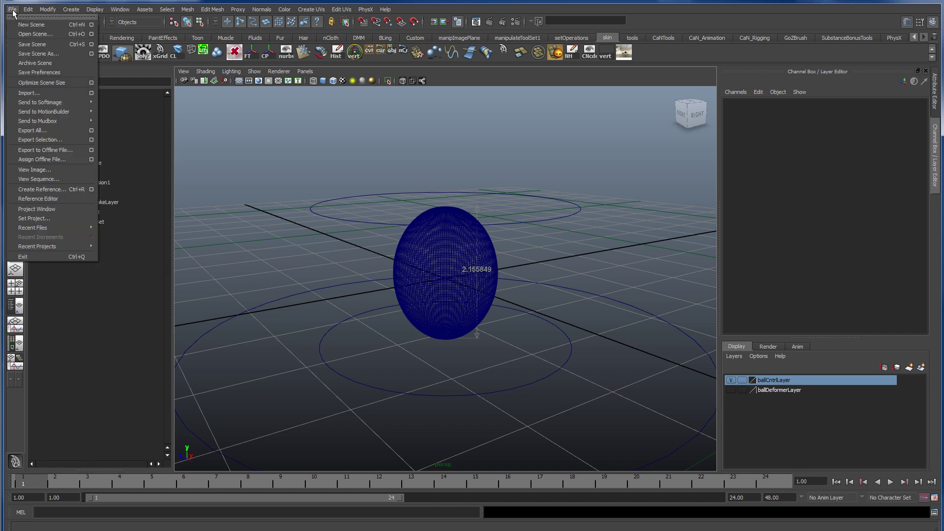
pyautogui.click(50, 55)
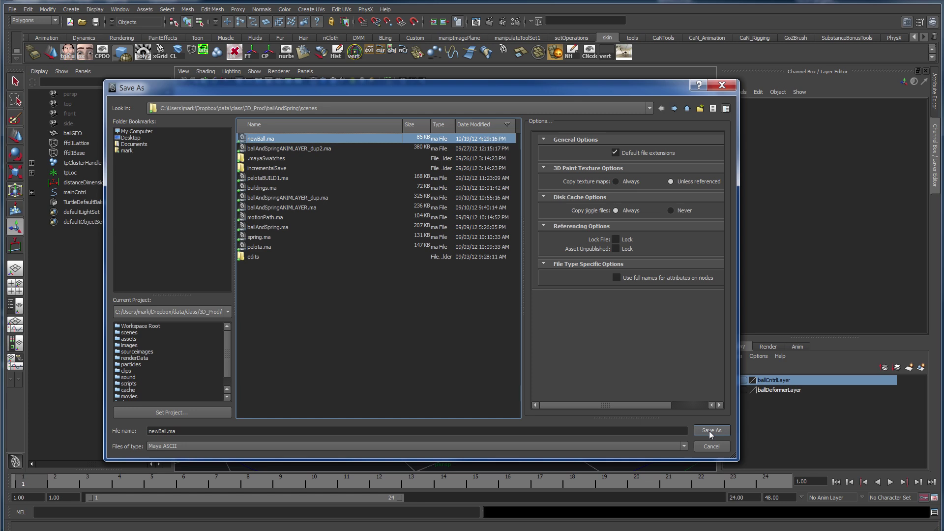
pyautogui.click(709, 431)
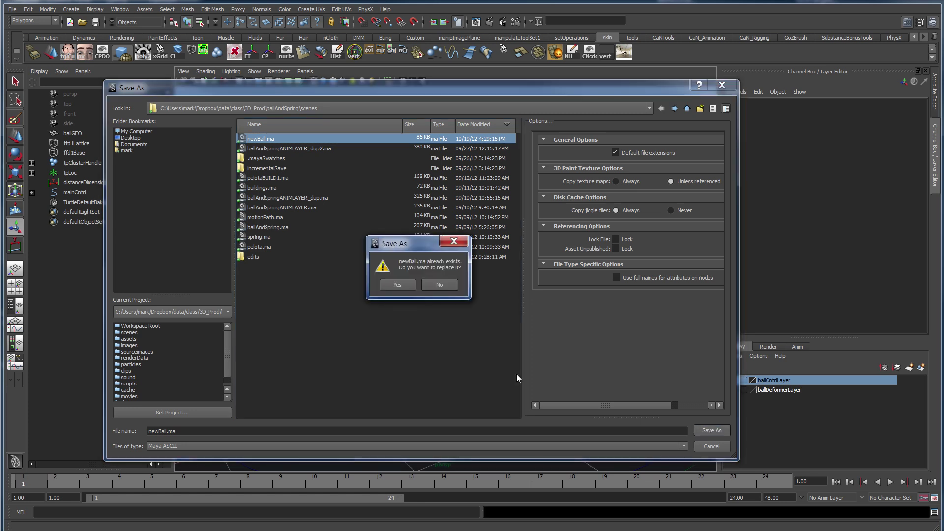
pyautogui.click(409, 284)
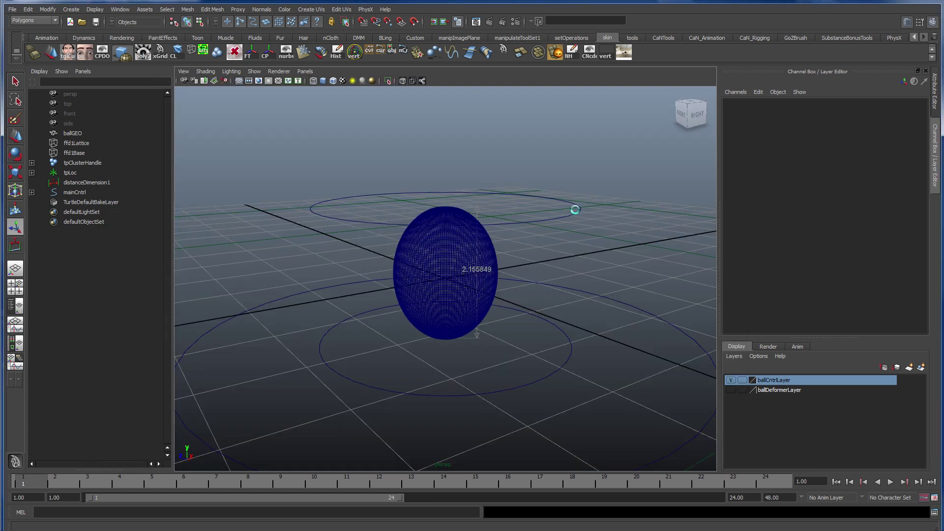